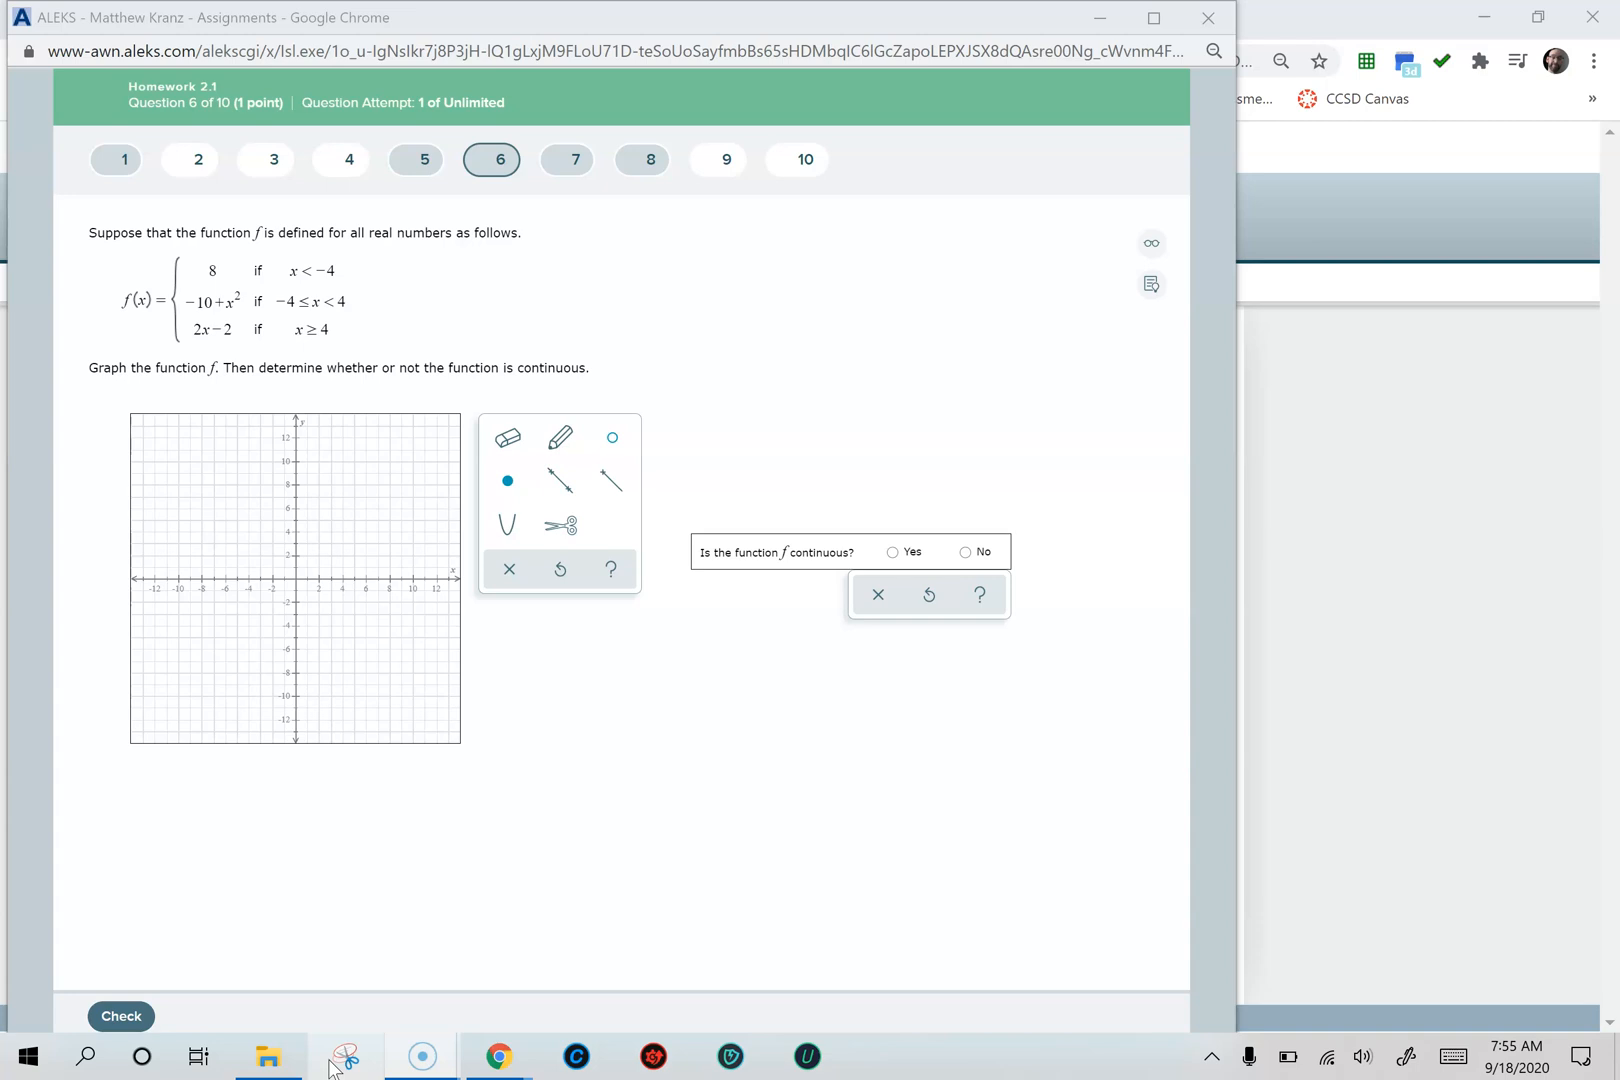
Open Microsoft Whiteboard and create a new blank whiteboard
left_click(1405, 1057)
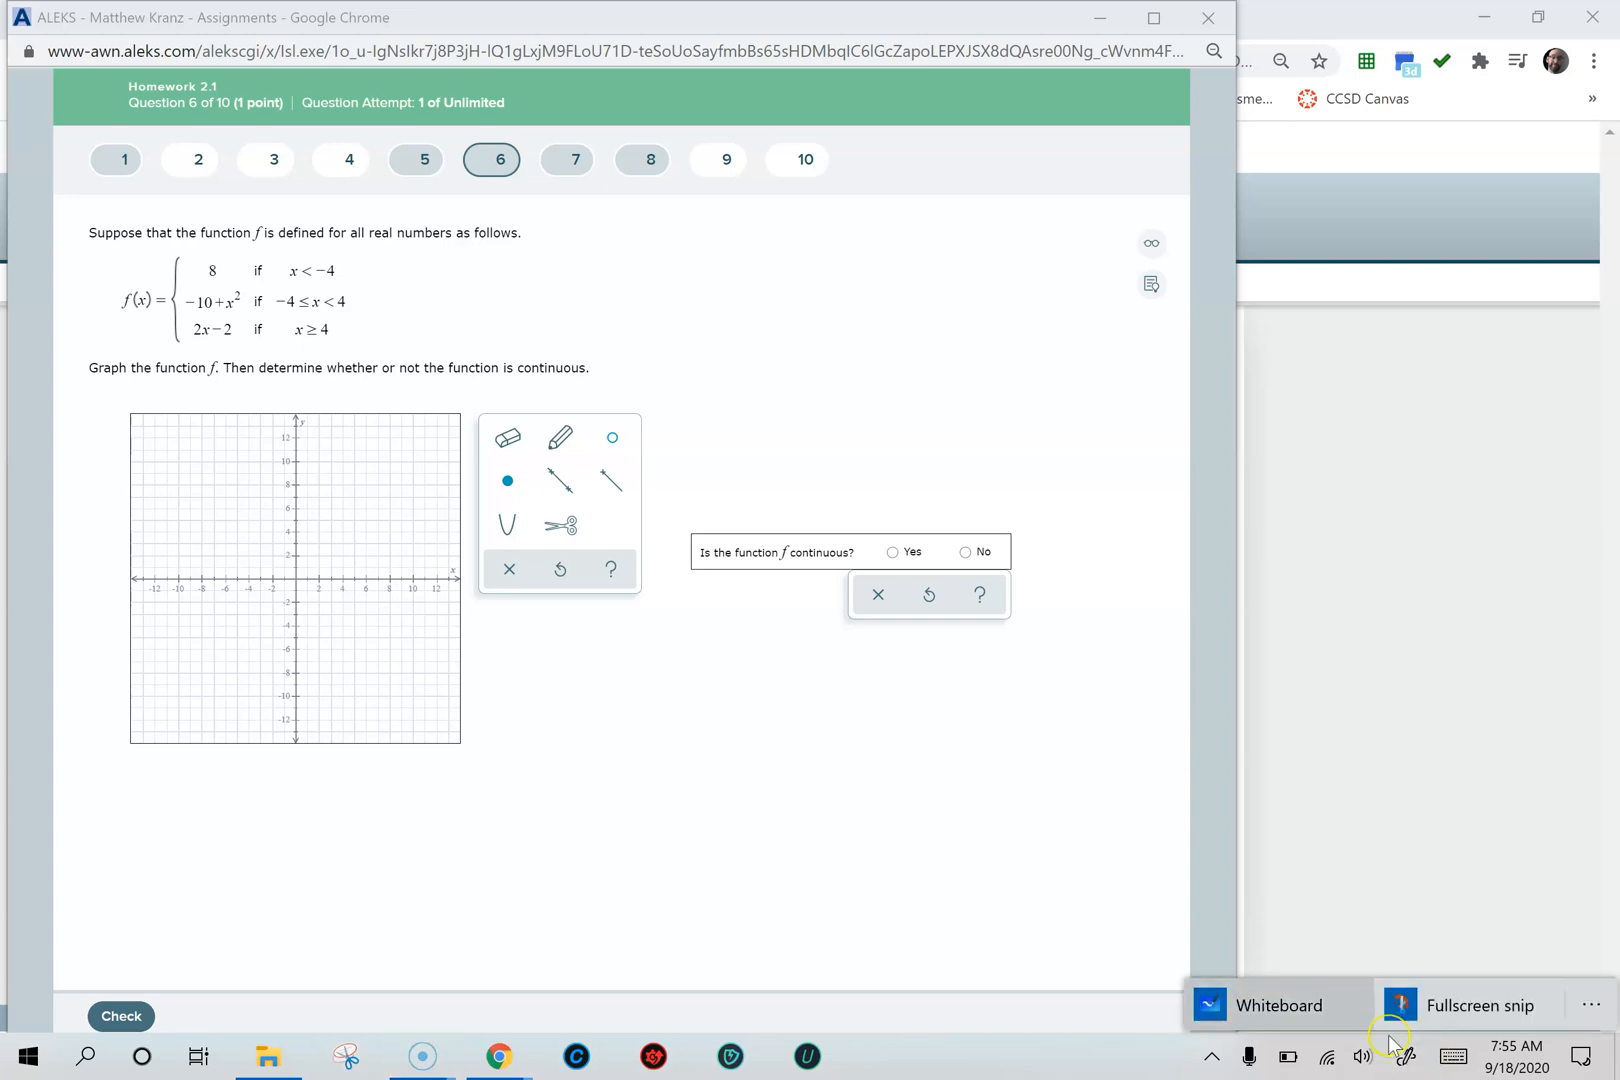
left_click(1265, 1005)
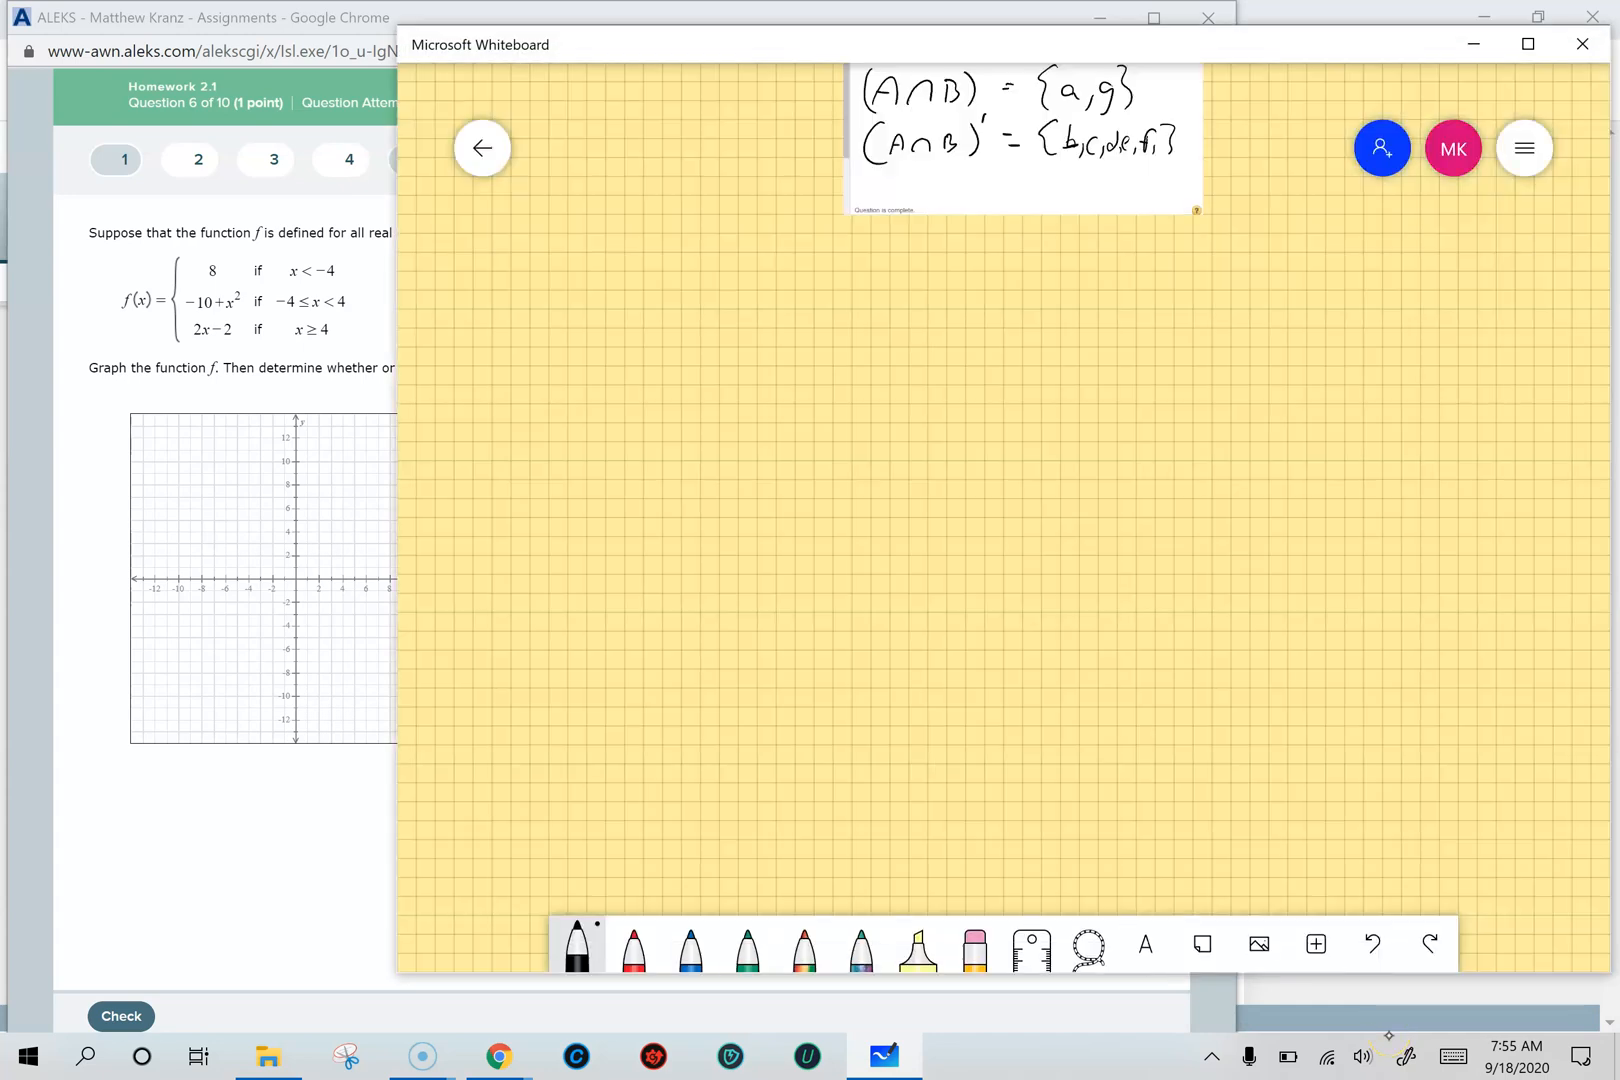
scroll(1004, 518, "down", 5)
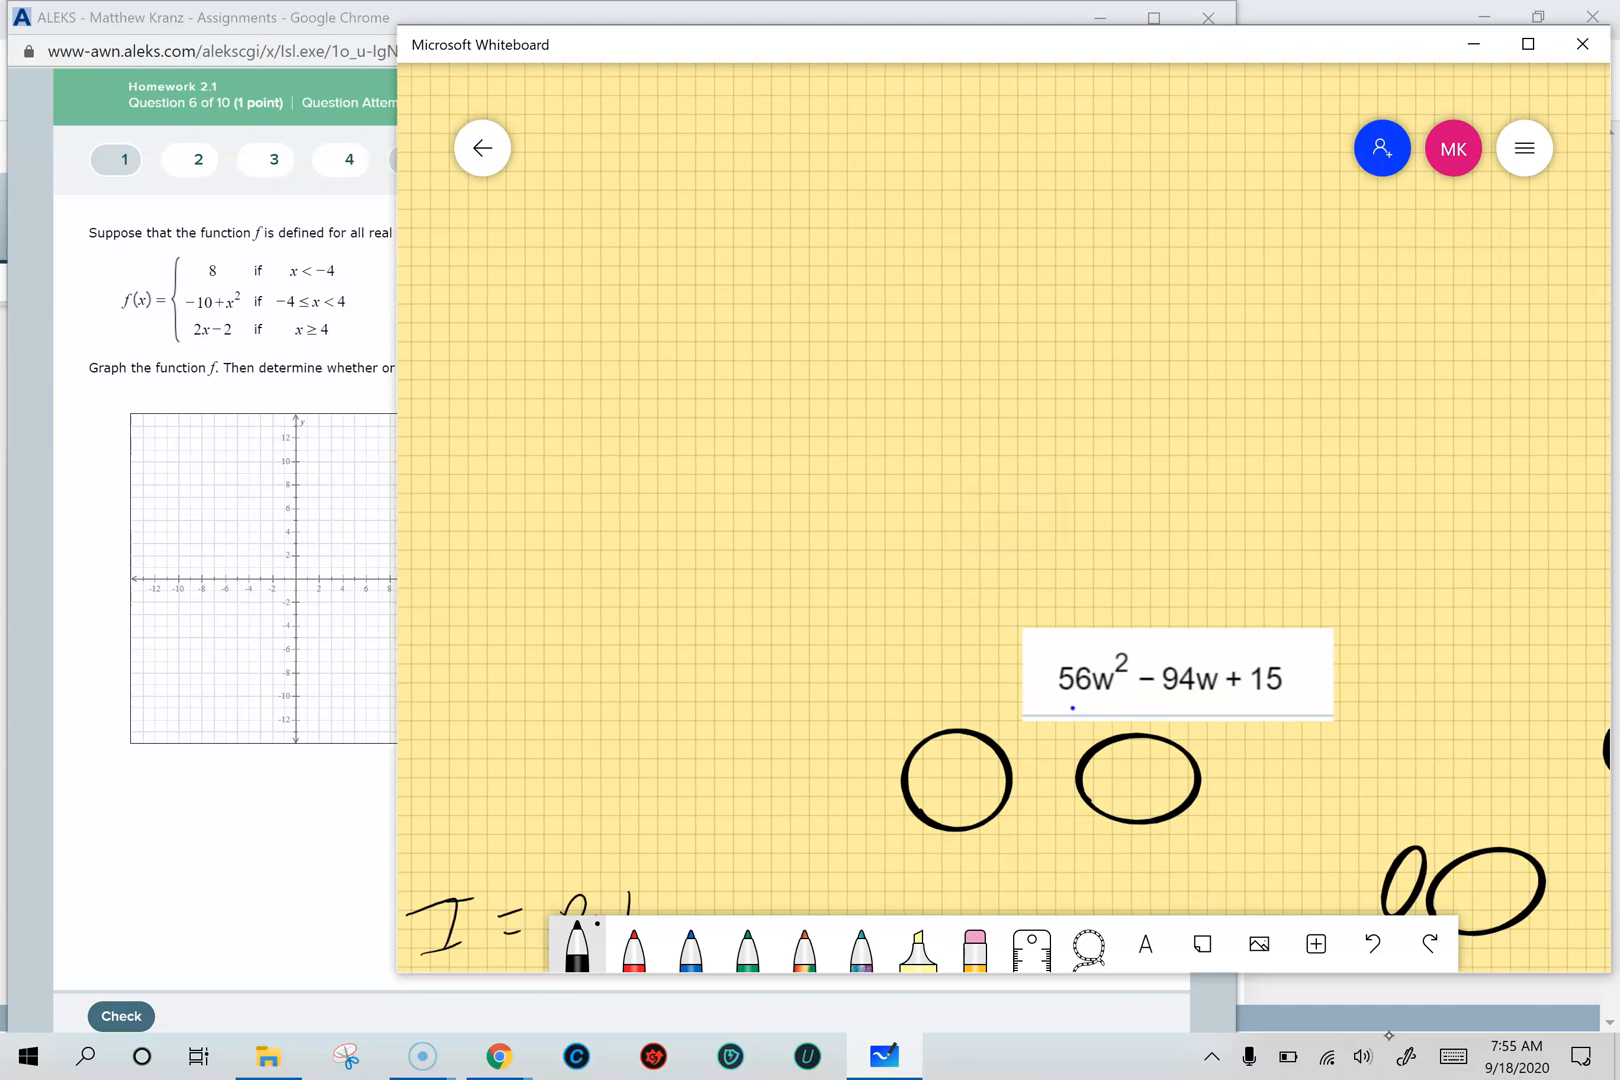
left_click(482, 148)
left_click(792, 390)
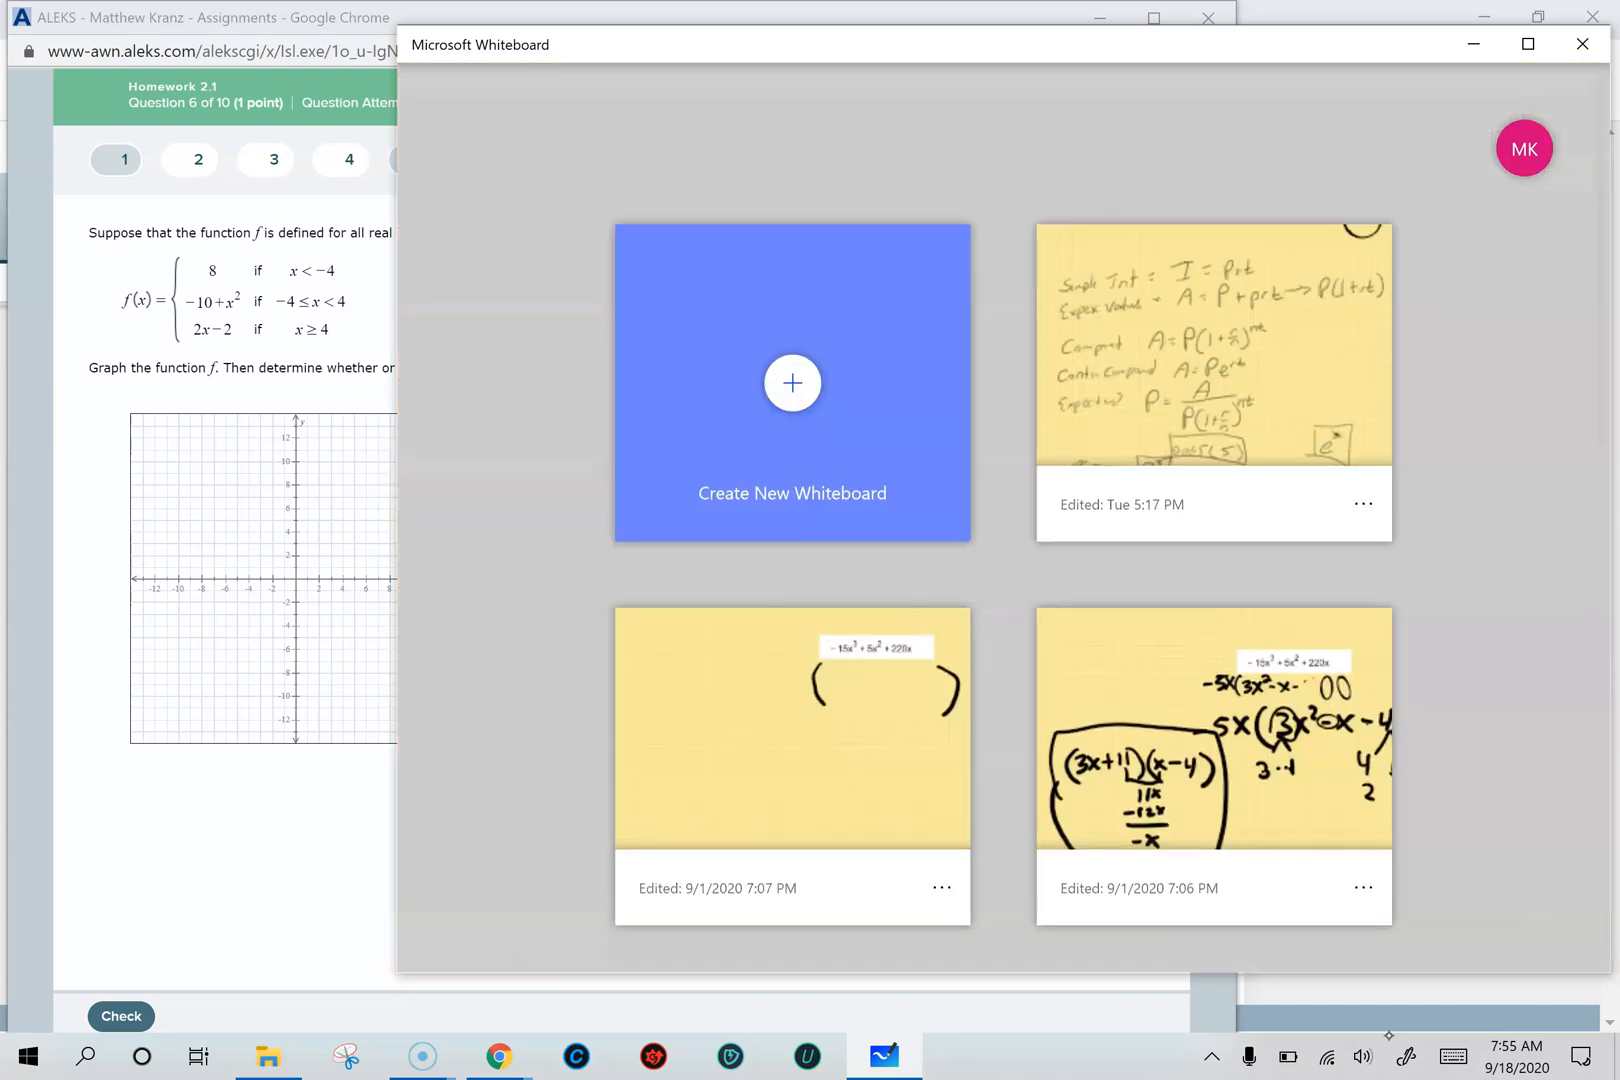
Handwrite the expression -10+x² near the upper part of the whiteboard
mouse_move(826, 139)
left_mouse_down()
mouse_move(863, 139)
mouse_move(859, 157)
left_mouse_up()
left_click_drag(886, 124, 924, 140)
mouse_move(915, 125)
left_mouse_down()
mouse_move(913, 154)
mouse_move(965, 148)
mouse_move(940, 158)
left_mouse_up()
left_click_drag(971, 113, 997, 128)
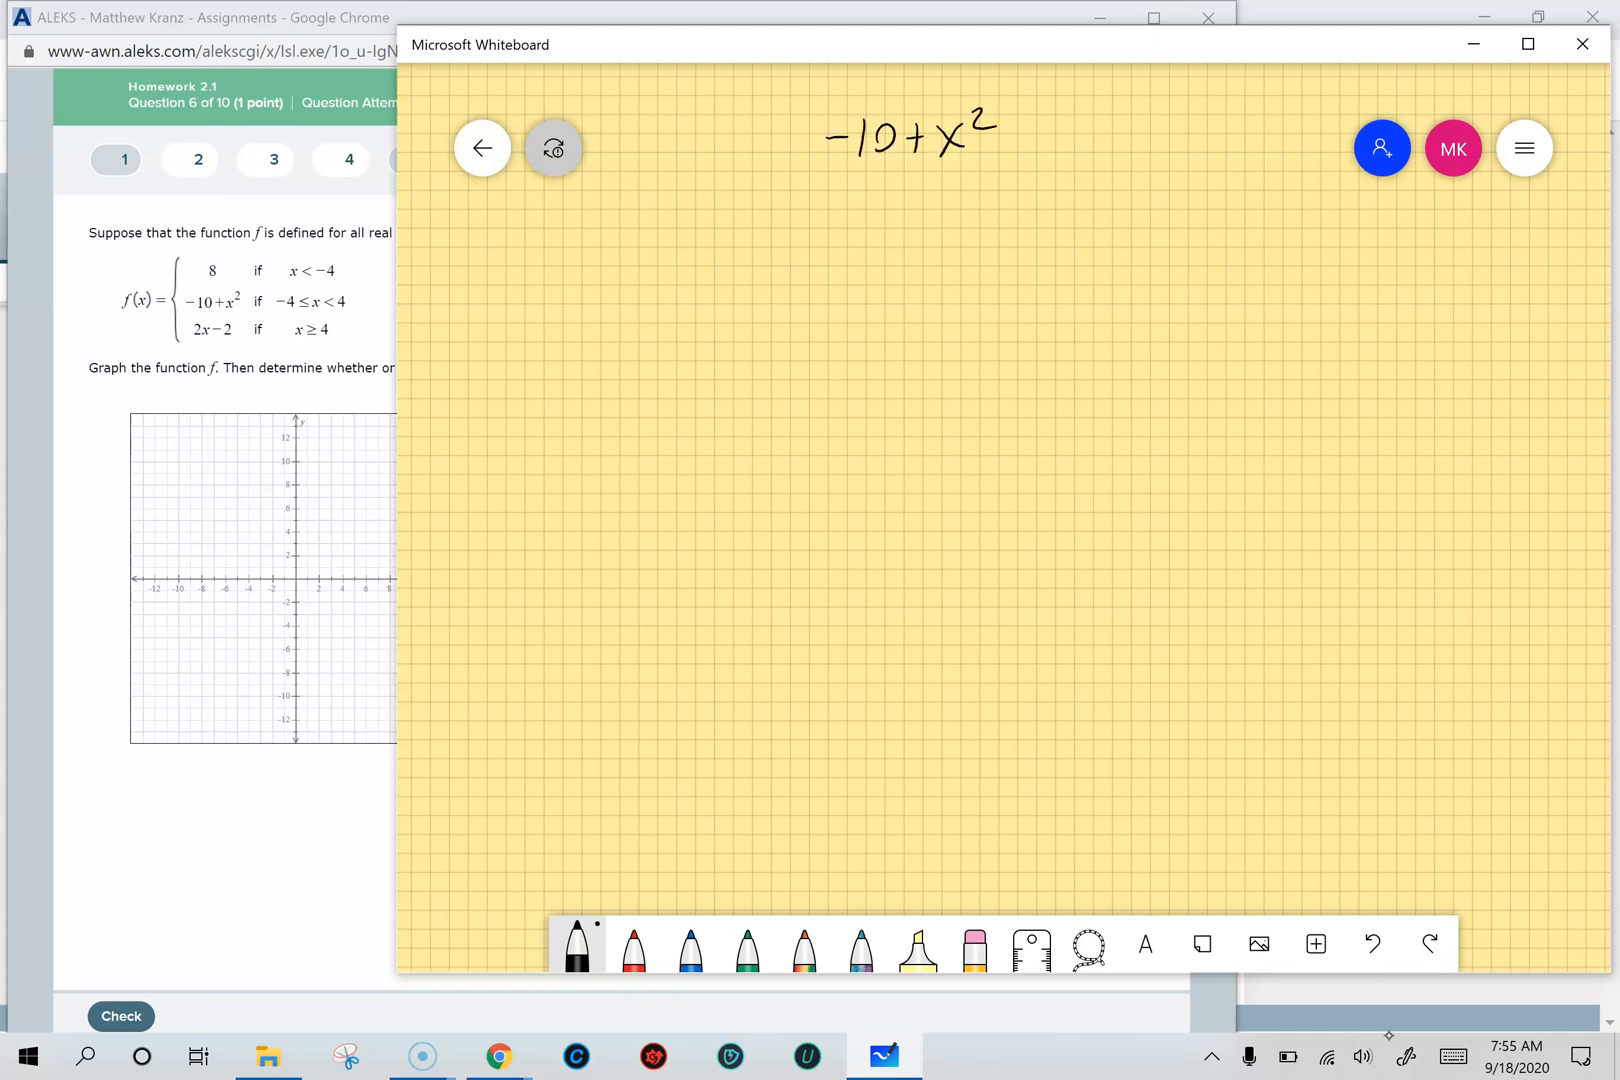
Write x²-10 below the expression and draw the lines of a three-column value table around it
mouse_move(848, 207)
left_mouse_down()
mouse_move(889, 250)
mouse_move(855, 256)
left_mouse_up()
left_click_drag(898, 195, 921, 206)
left_click_drag(912, 228, 947, 240)
left_click_drag(962, 222, 978, 228)
left_click_drag(833, 190, 828, 530)
left_click_drag(1017, 177, 1021, 530)
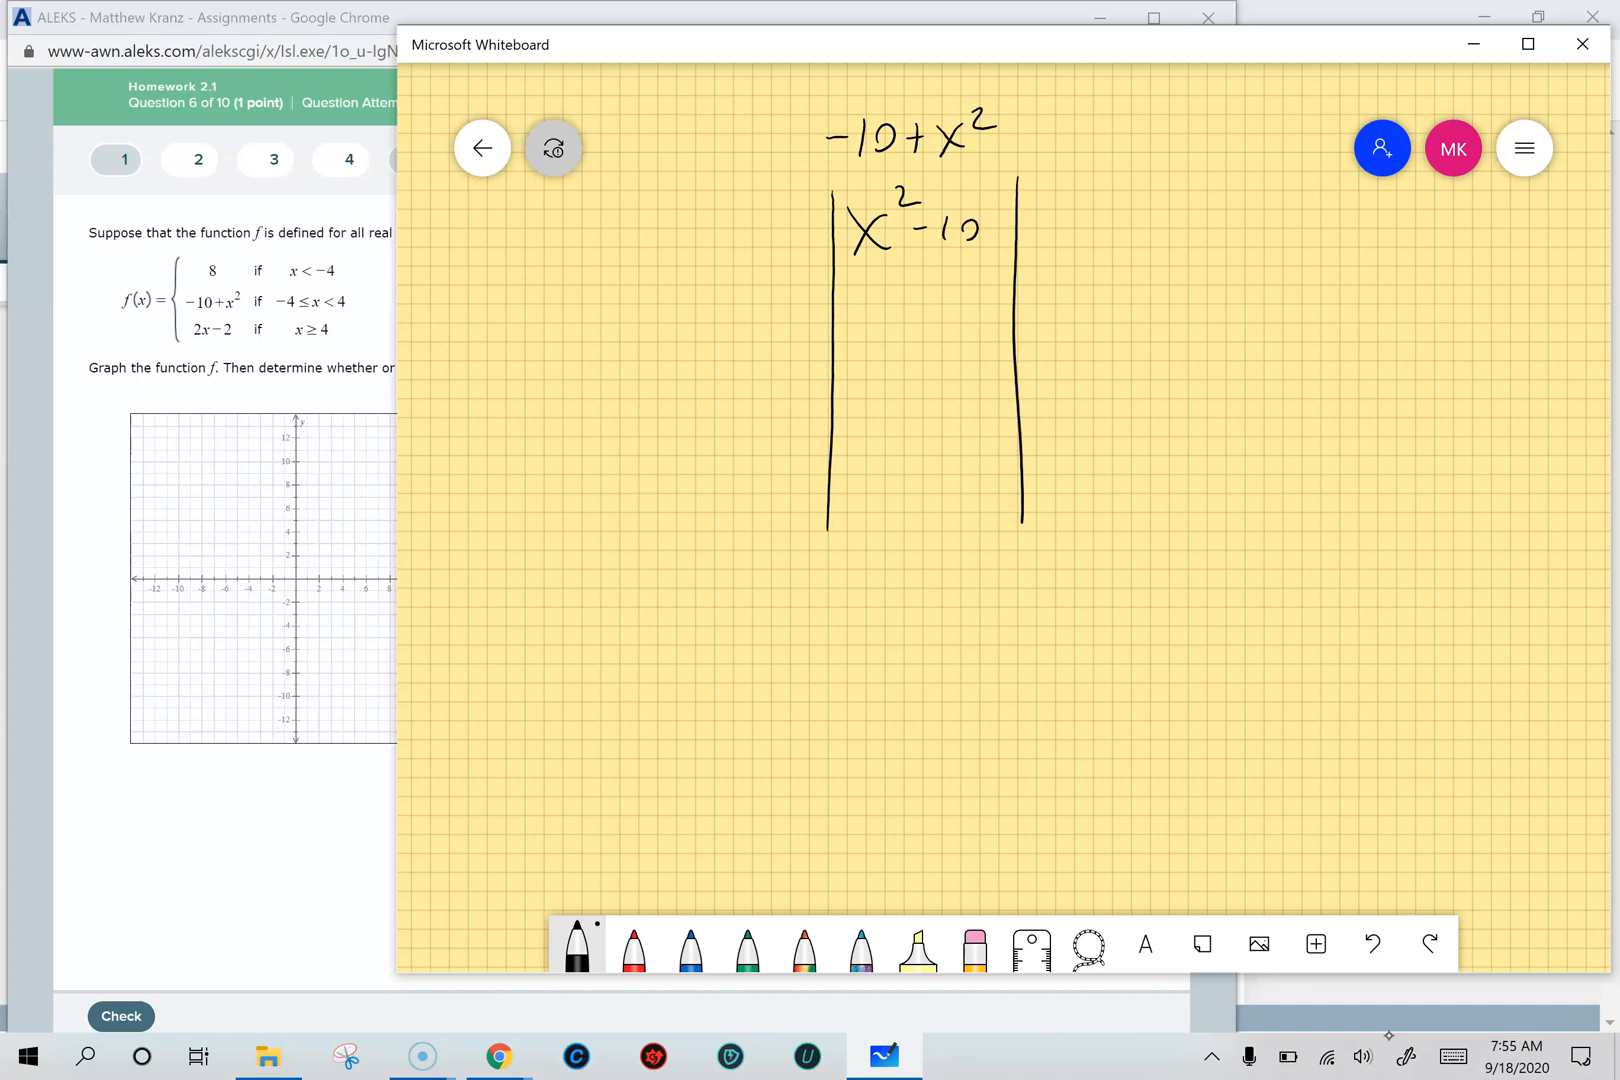
left_click_drag(760, 265, 1168, 268)
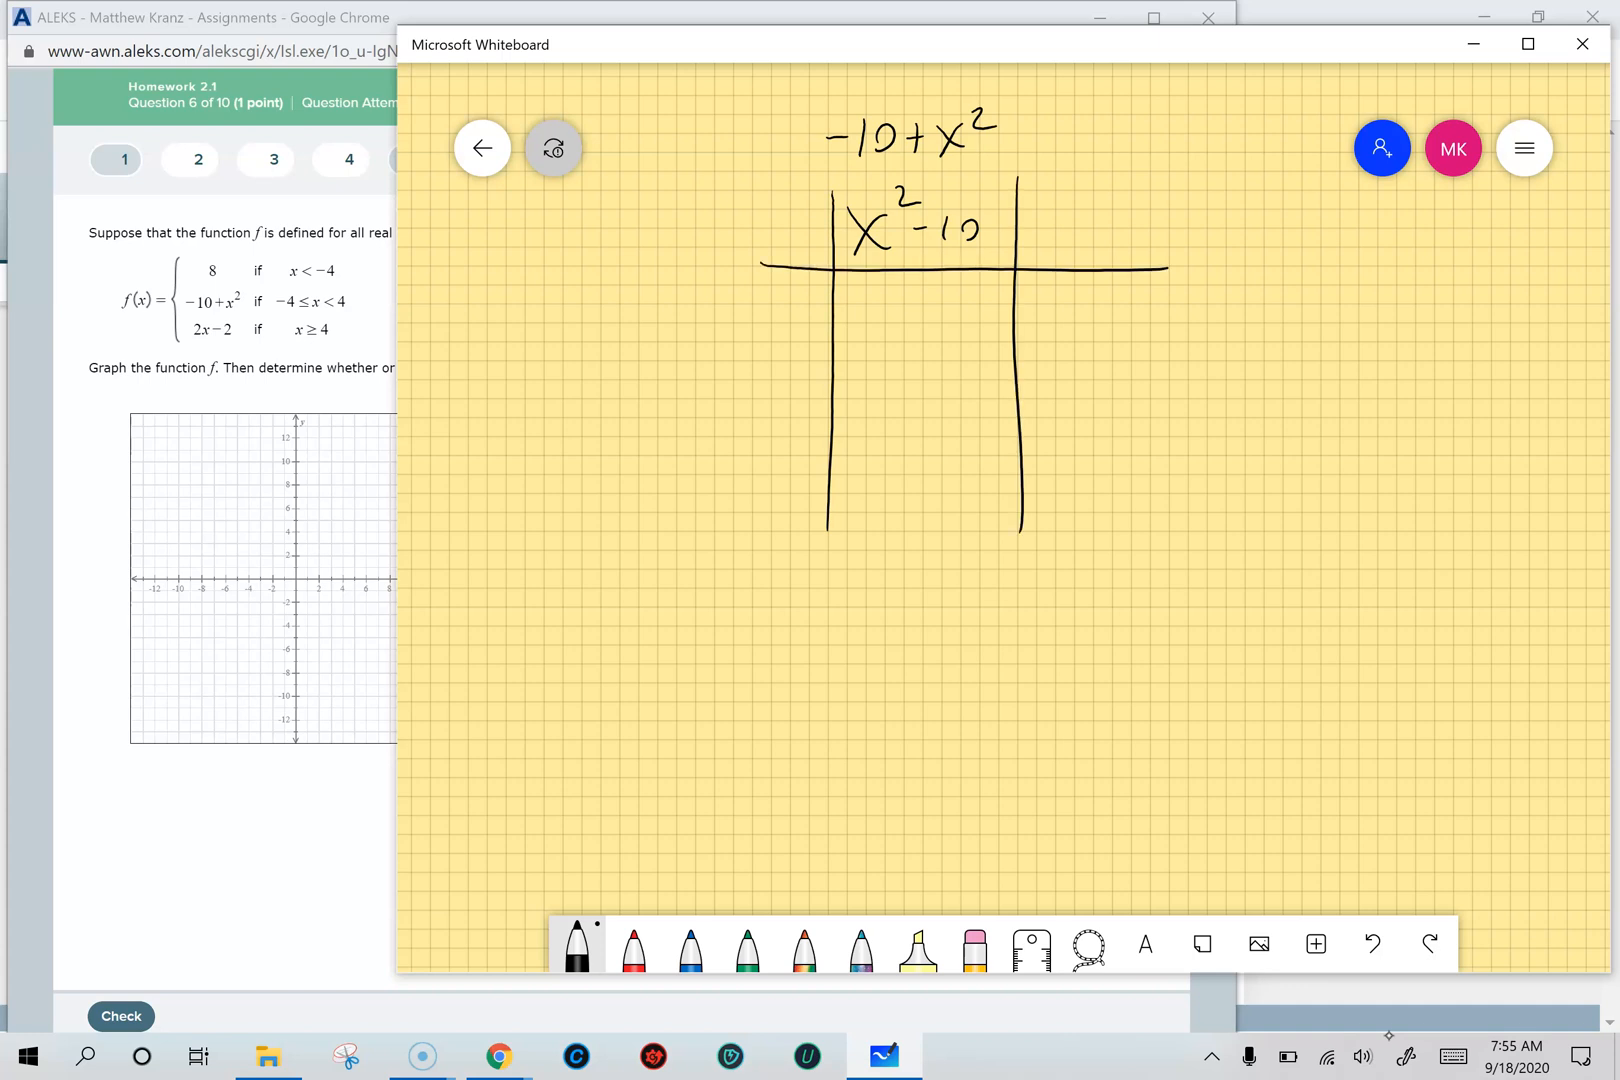
Write the domain -4 ≤ x < 4 beside the table and head its outer columns x and y
left_click_drag(488, 238, 498, 274)
mouse_move(537, 231)
left_mouse_down()
mouse_move(539, 256)
mouse_move(643, 237)
mouse_move(640, 262)
left_mouse_up()
left_click_drag(787, 212, 804, 240)
left_click_drag(810, 207, 790, 244)
left_click_drag(1054, 209, 1040, 261)
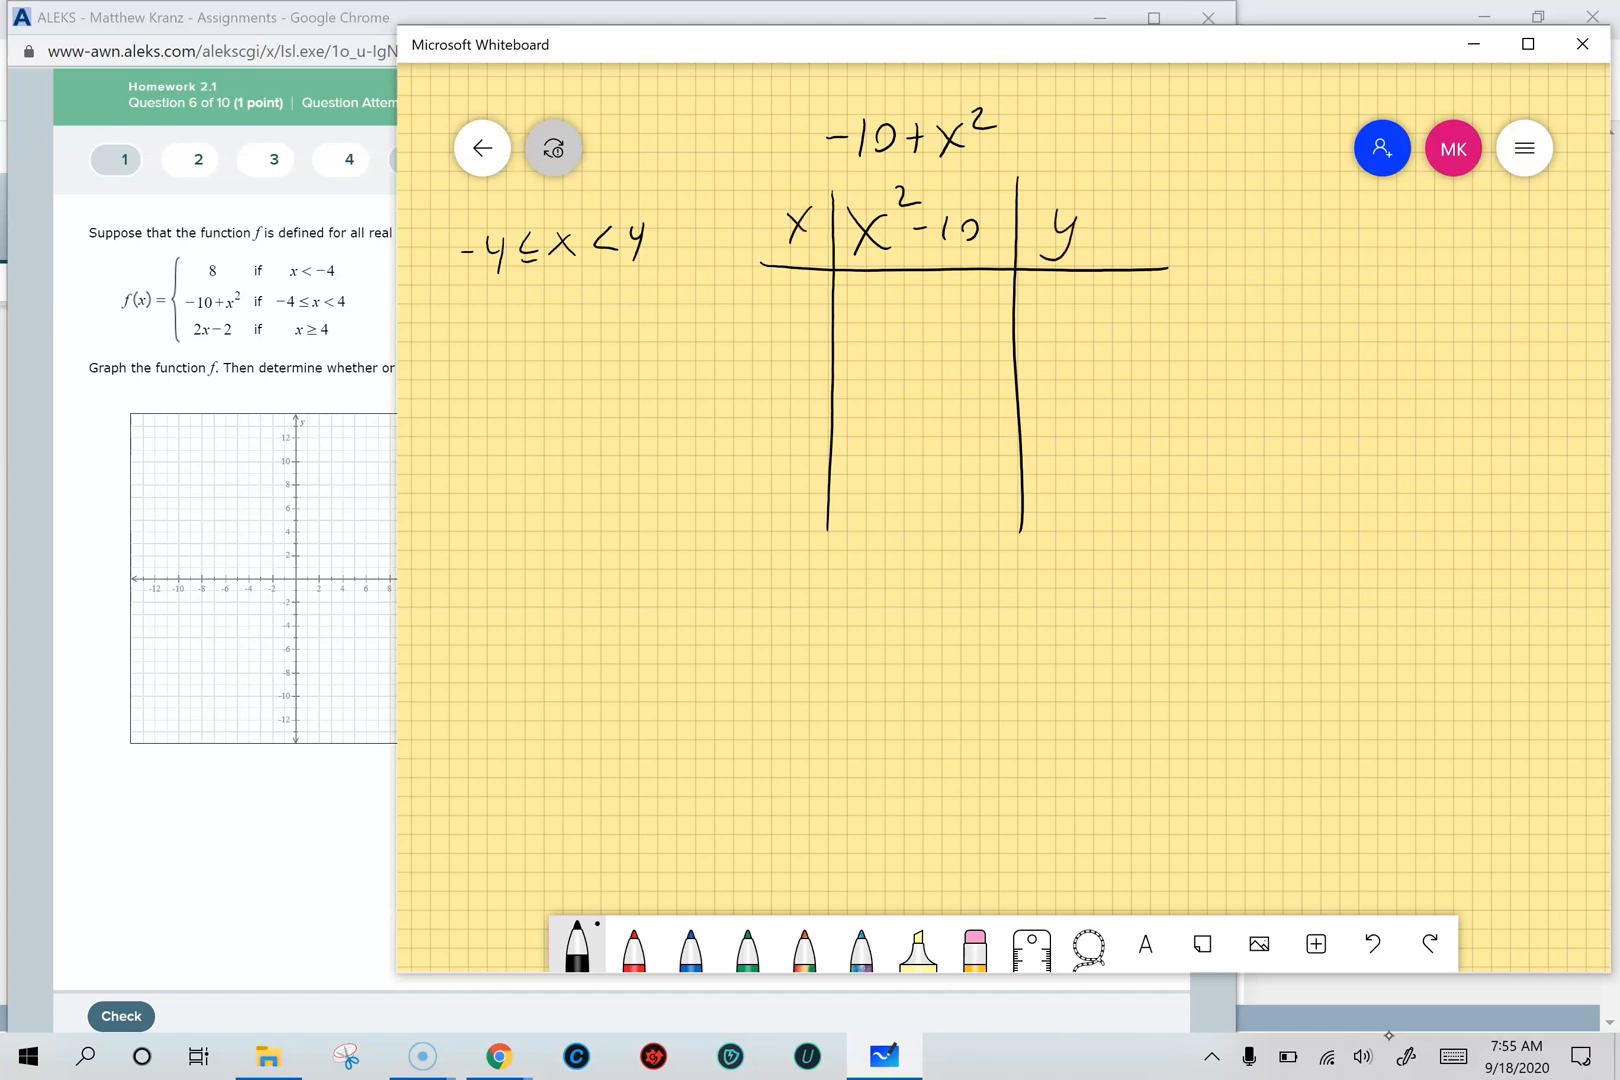
Fill the table's x column with the values -4, -2, 0, 2 and 4
left_click_drag(758, 295, 798, 292)
mouse_move(804, 276)
left_mouse_down()
mouse_move(779, 472)
mouse_move(799, 472)
left_mouse_up()
left_click_drag(778, 503, 782, 547)
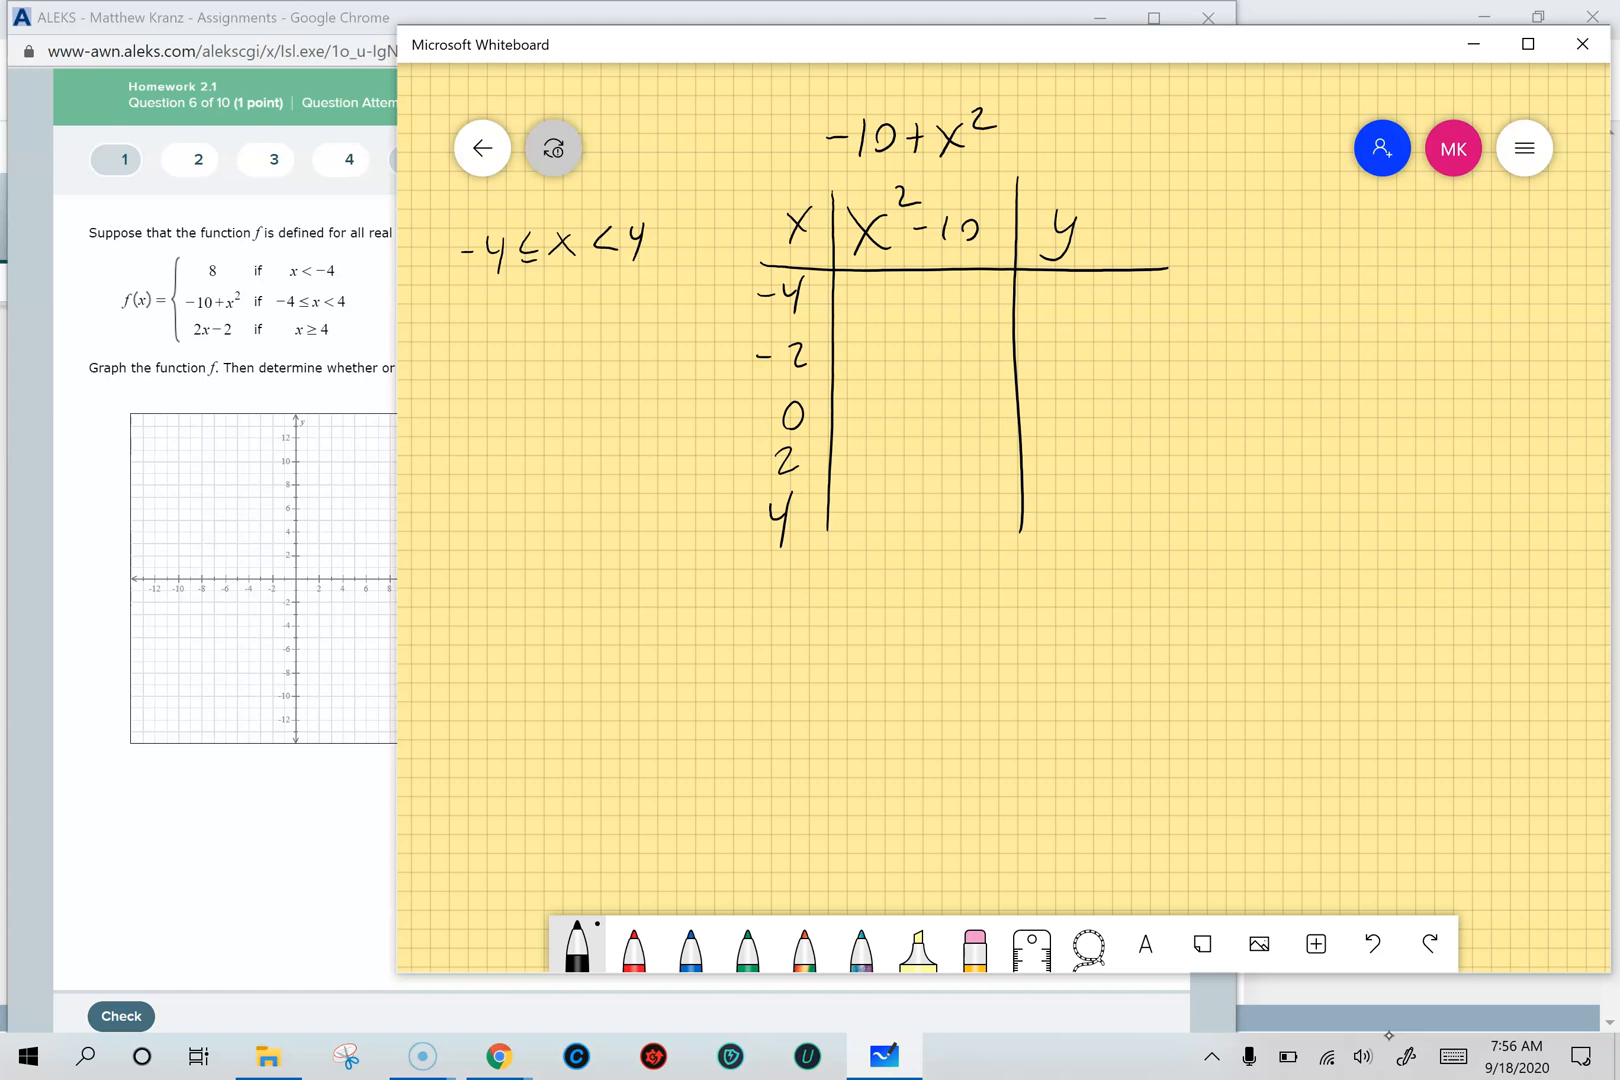
Fill in the rows for x = -4 with 16-10 and 6, and for x = -2 with 4-10 and -6
left_click_drag(870, 290, 867, 312)
mouse_move(900, 293)
left_mouse_down()
mouse_move(893, 305)
mouse_move(931, 297)
left_mouse_up()
left_click_drag(949, 290, 946, 310)
left_click_drag(968, 294, 972, 292)
left_click_drag(1066, 280, 1052, 298)
mouse_move(868, 339)
left_mouse_down()
mouse_move(877, 375)
mouse_move(931, 350)
left_mouse_up()
mouse_move(949, 338)
left_mouse_down()
mouse_move(946, 358)
mouse_move(966, 356)
left_mouse_up()
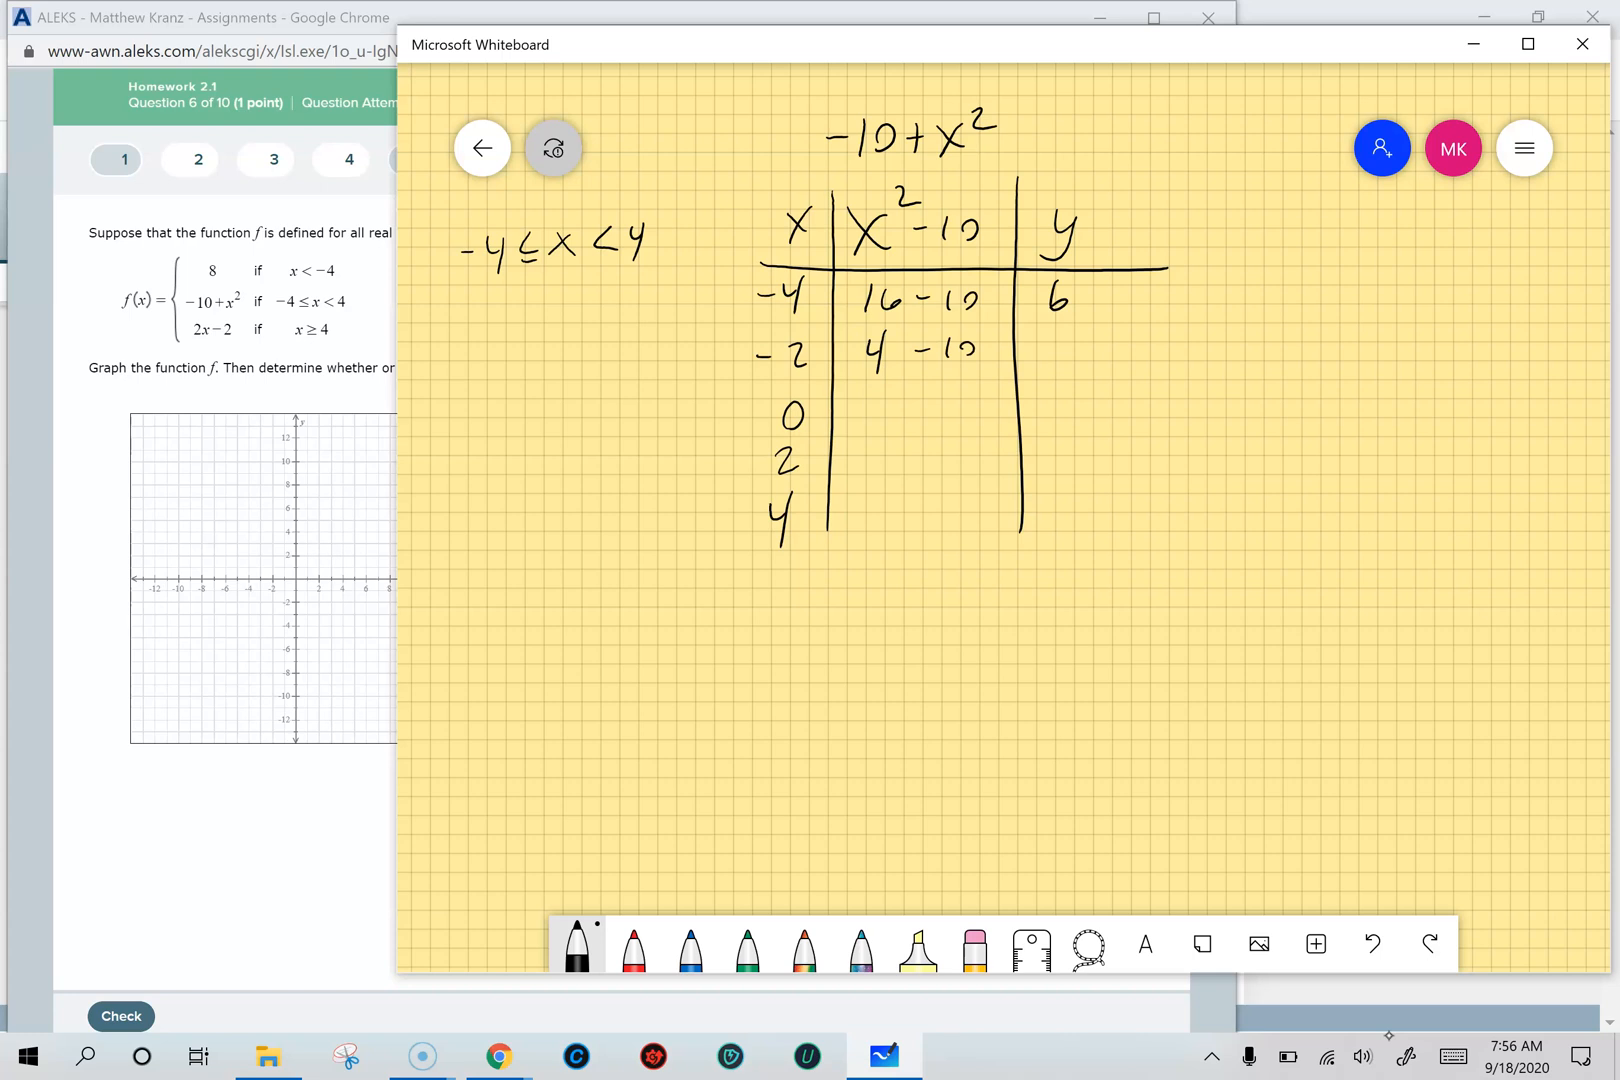
left_click_drag(1070, 331, 1058, 349)
Fill in the rows for x = 0 with 0-10 and -10, and for x = 2 with 4-10 and -6
mouse_move(884, 391)
left_mouse_down()
mouse_move(878, 412)
mouse_move(893, 393)
left_mouse_up()
left_click_drag(902, 401, 915, 400)
mouse_move(938, 390)
left_mouse_down()
mouse_move(937, 410)
mouse_move(1052, 400)
left_mouse_up()
mouse_move(1066, 387)
left_mouse_down()
mouse_move(1064, 409)
mouse_move(1082, 395)
left_mouse_up()
left_click_drag(877, 441, 893, 471)
left_click_drag(913, 451, 950, 456)
left_click_drag(975, 442, 1057, 447)
left_click_drag(1086, 430, 1080, 452)
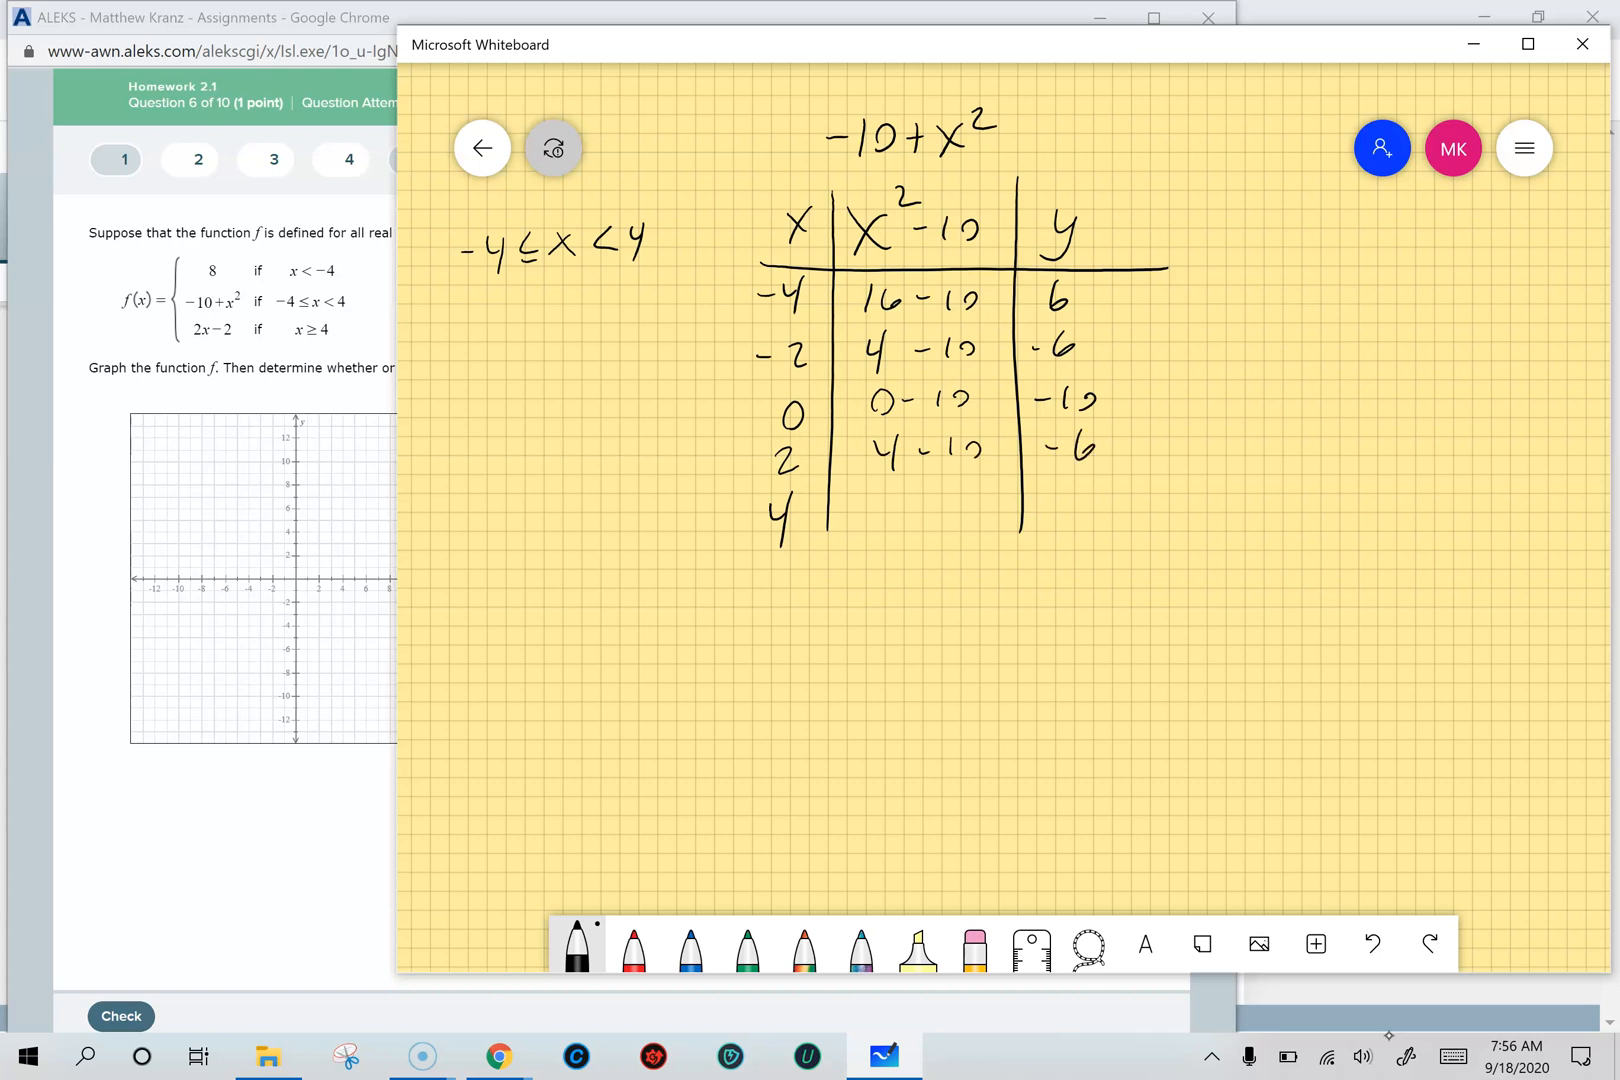
Complete the row for x = 4 with 16-10 and 6
left_click_drag(878, 496, 876, 520)
mouse_move(911, 494)
left_mouse_down()
mouse_move(902, 510)
mouse_move(946, 503)
left_mouse_up()
mouse_move(967, 490)
left_mouse_down()
mouse_move(964, 510)
mouse_move(988, 496)
left_mouse_up()
left_click_drag(1072, 482, 1056, 508)
Switch to ALEKS and plot closed points at (-4, 6), (-2, -6), (0, -10) and (2, -6), checking the table as needed
left_click(302, 804)
left_click(508, 481)
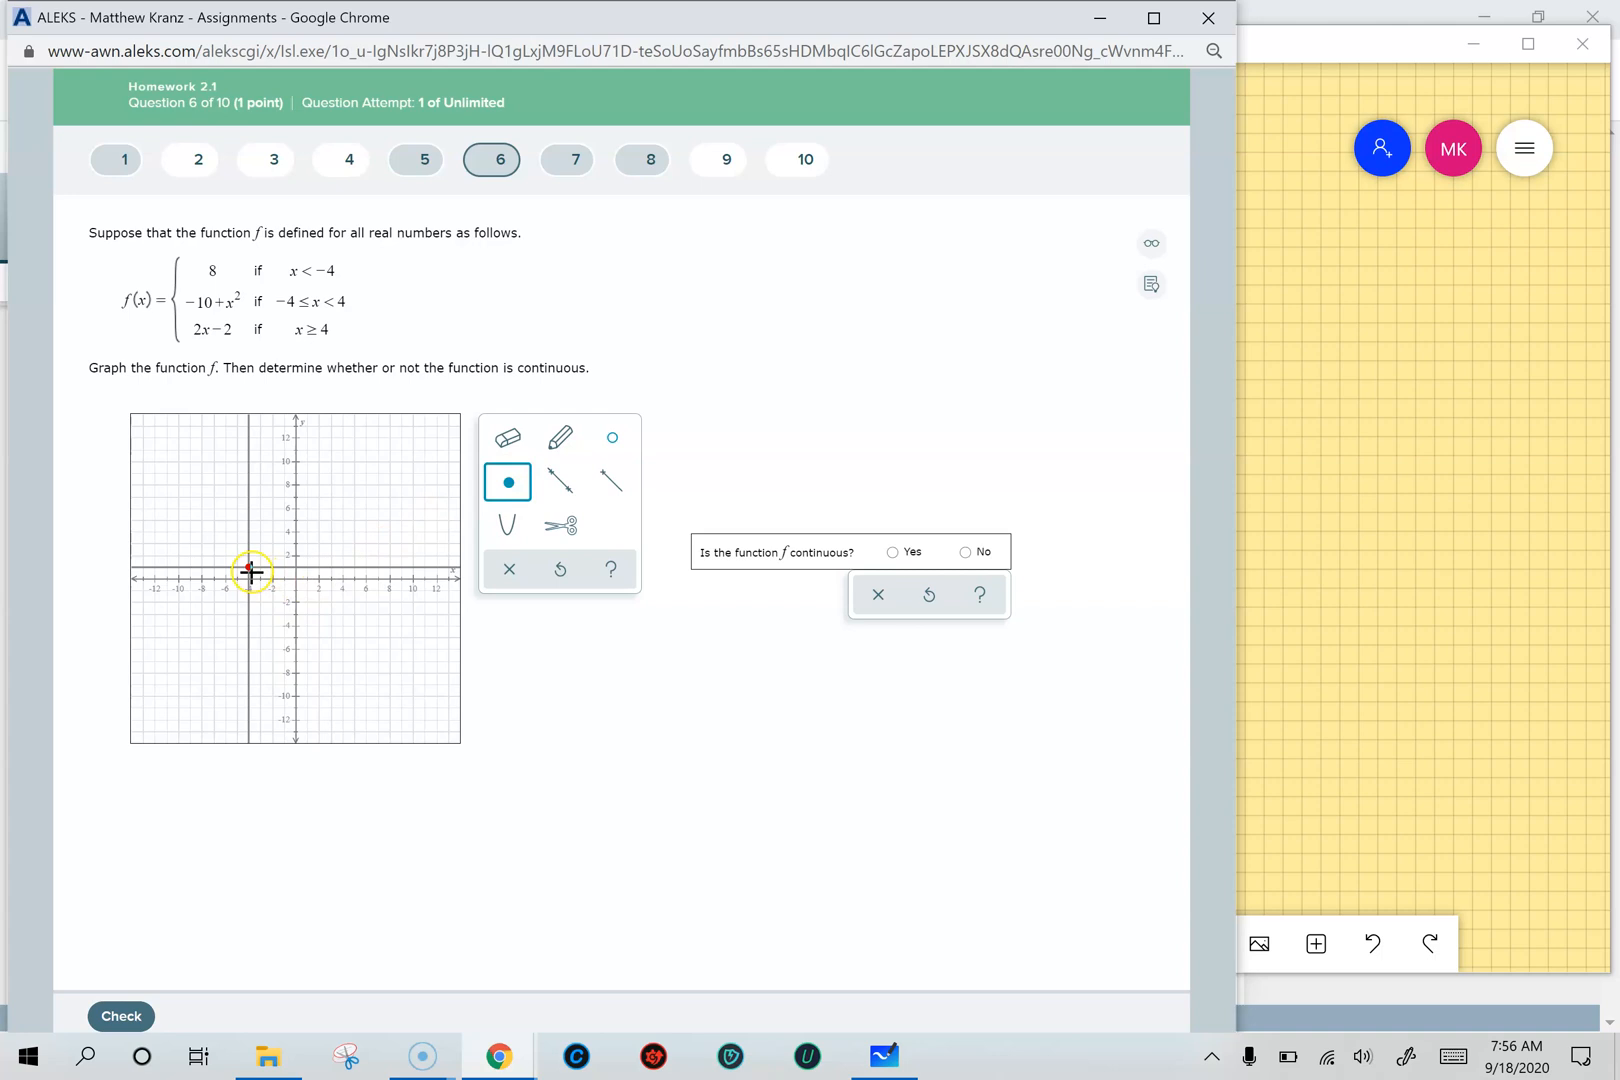
left_click(249, 508)
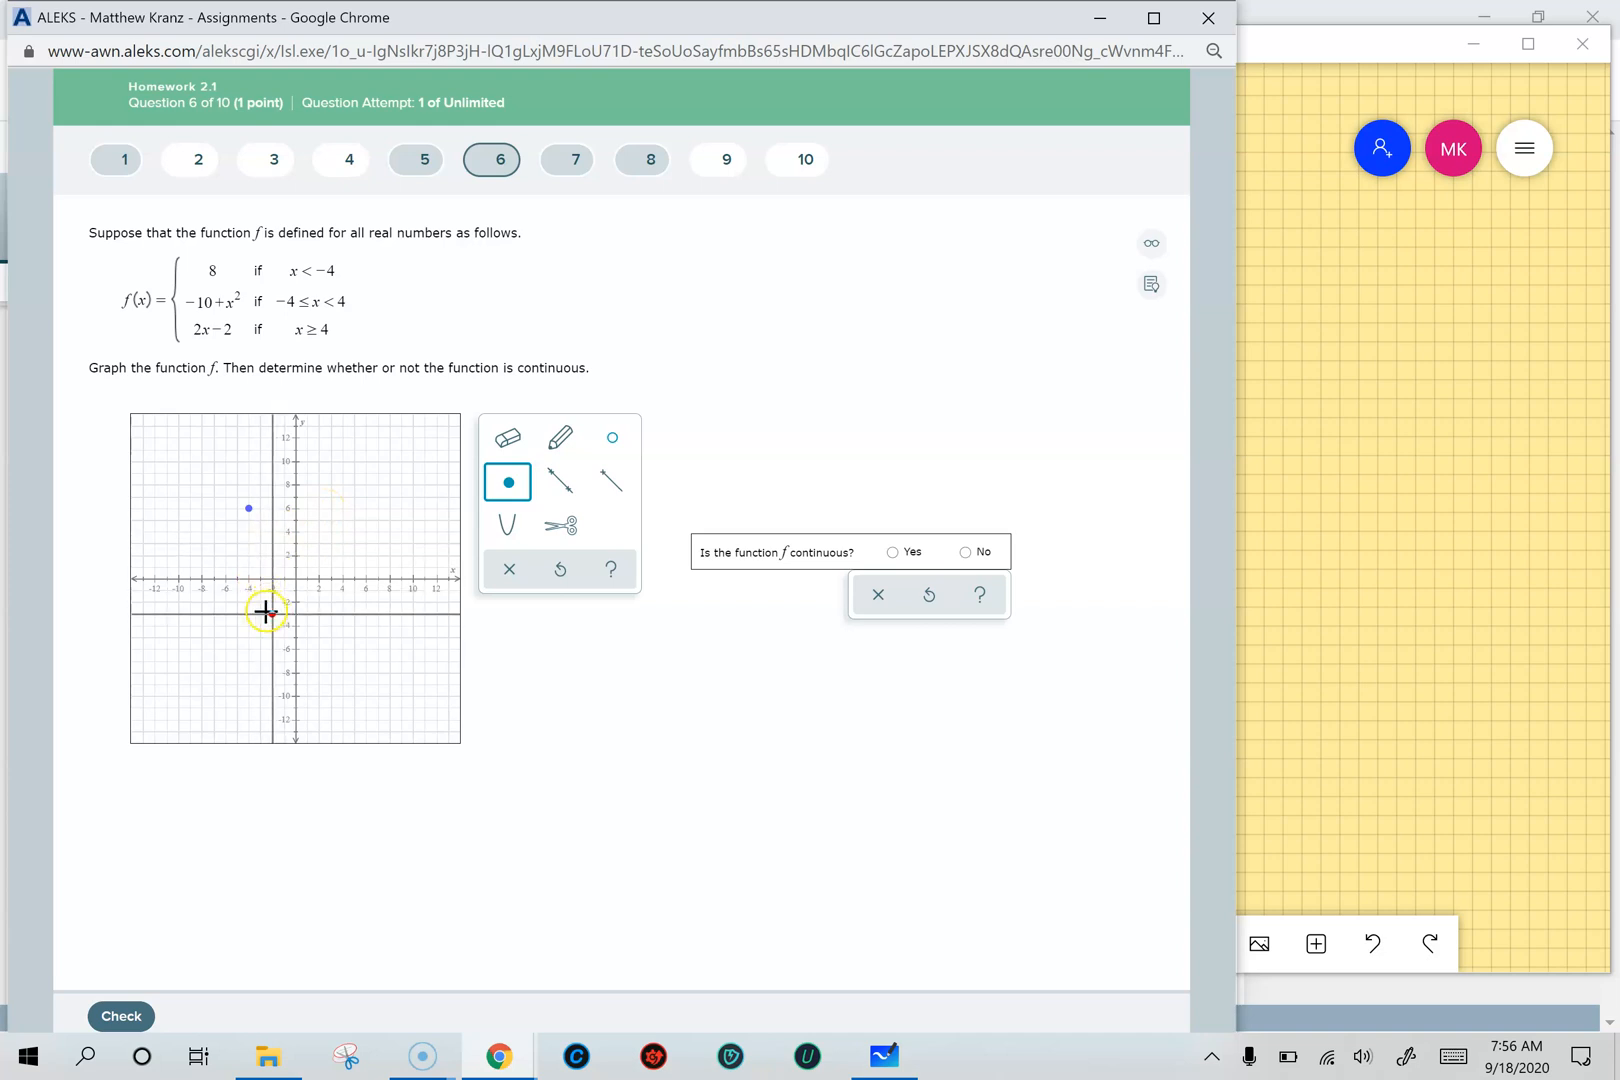
left_click(272, 649)
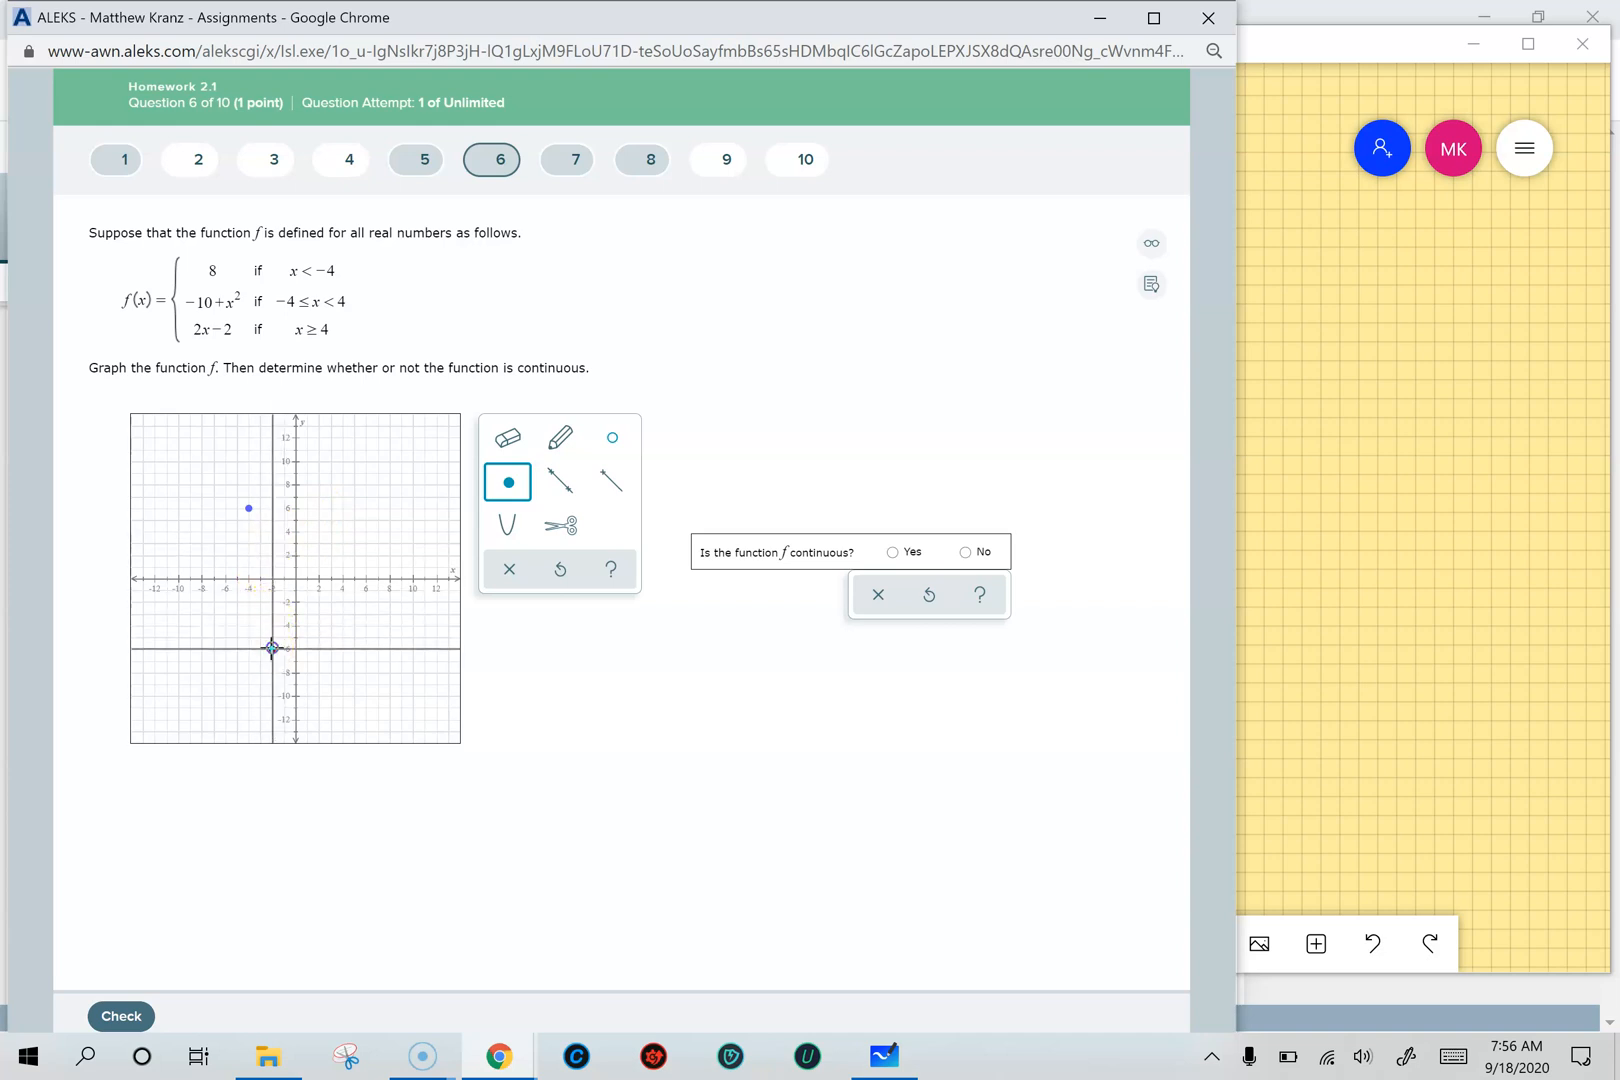
left_click(295, 700)
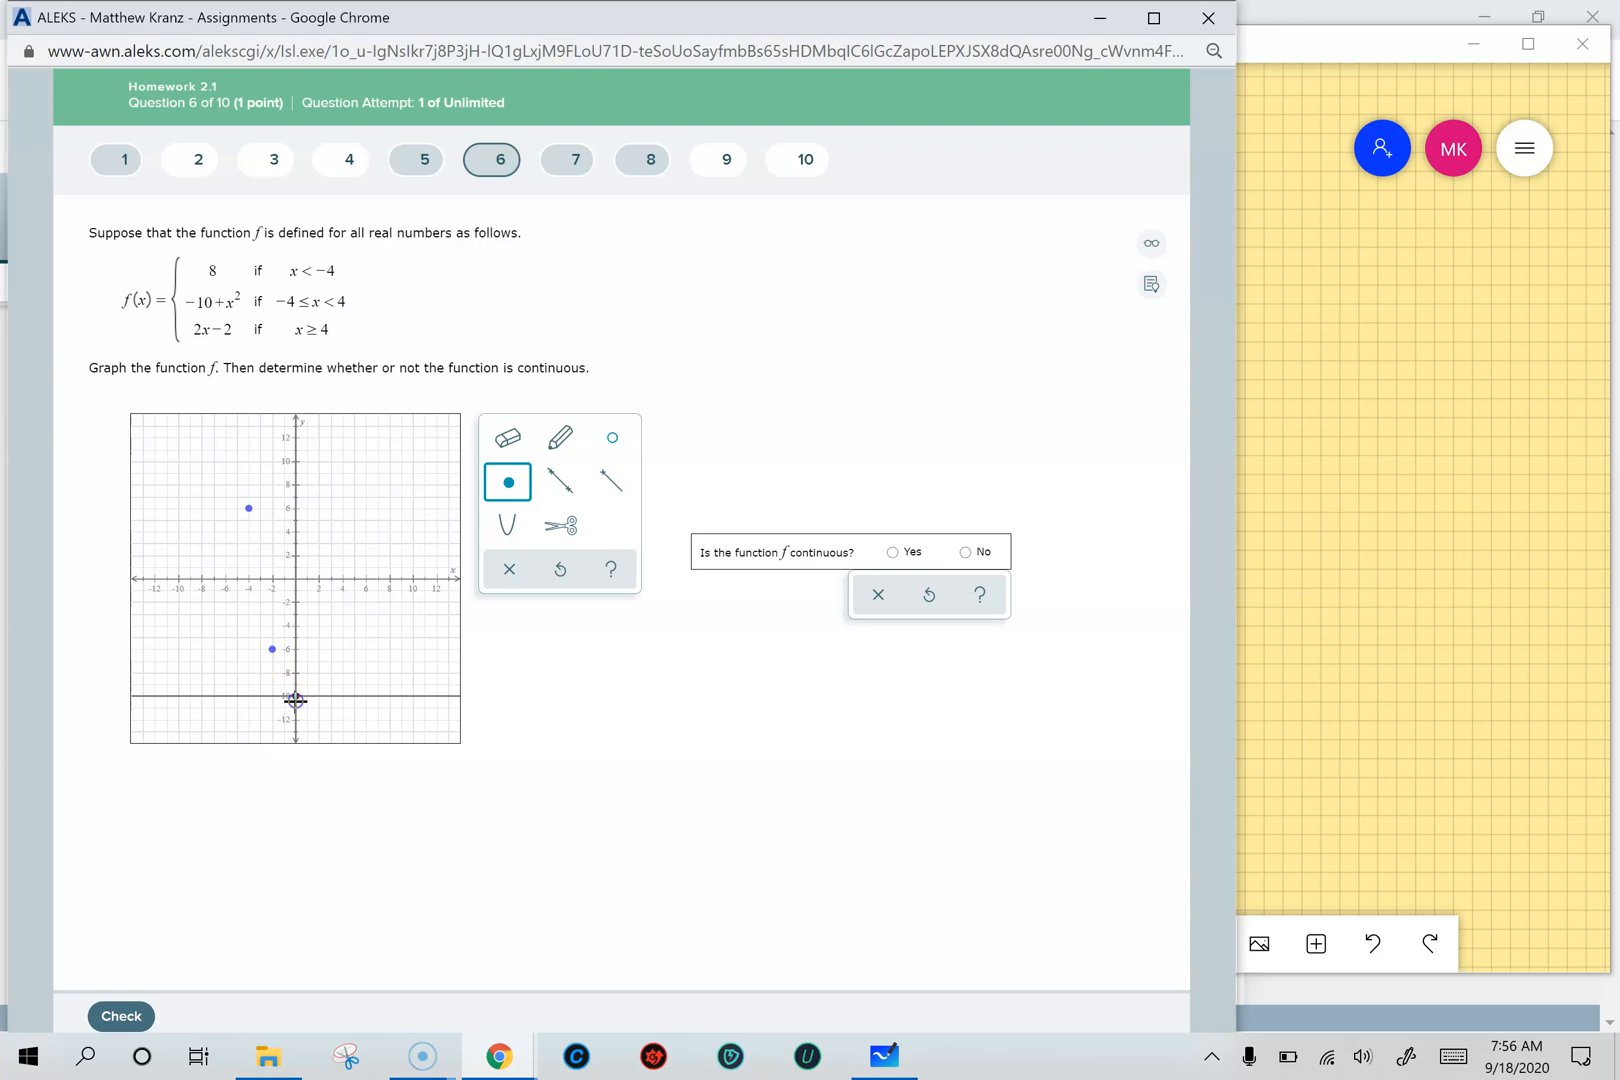
key("alt+Tab")
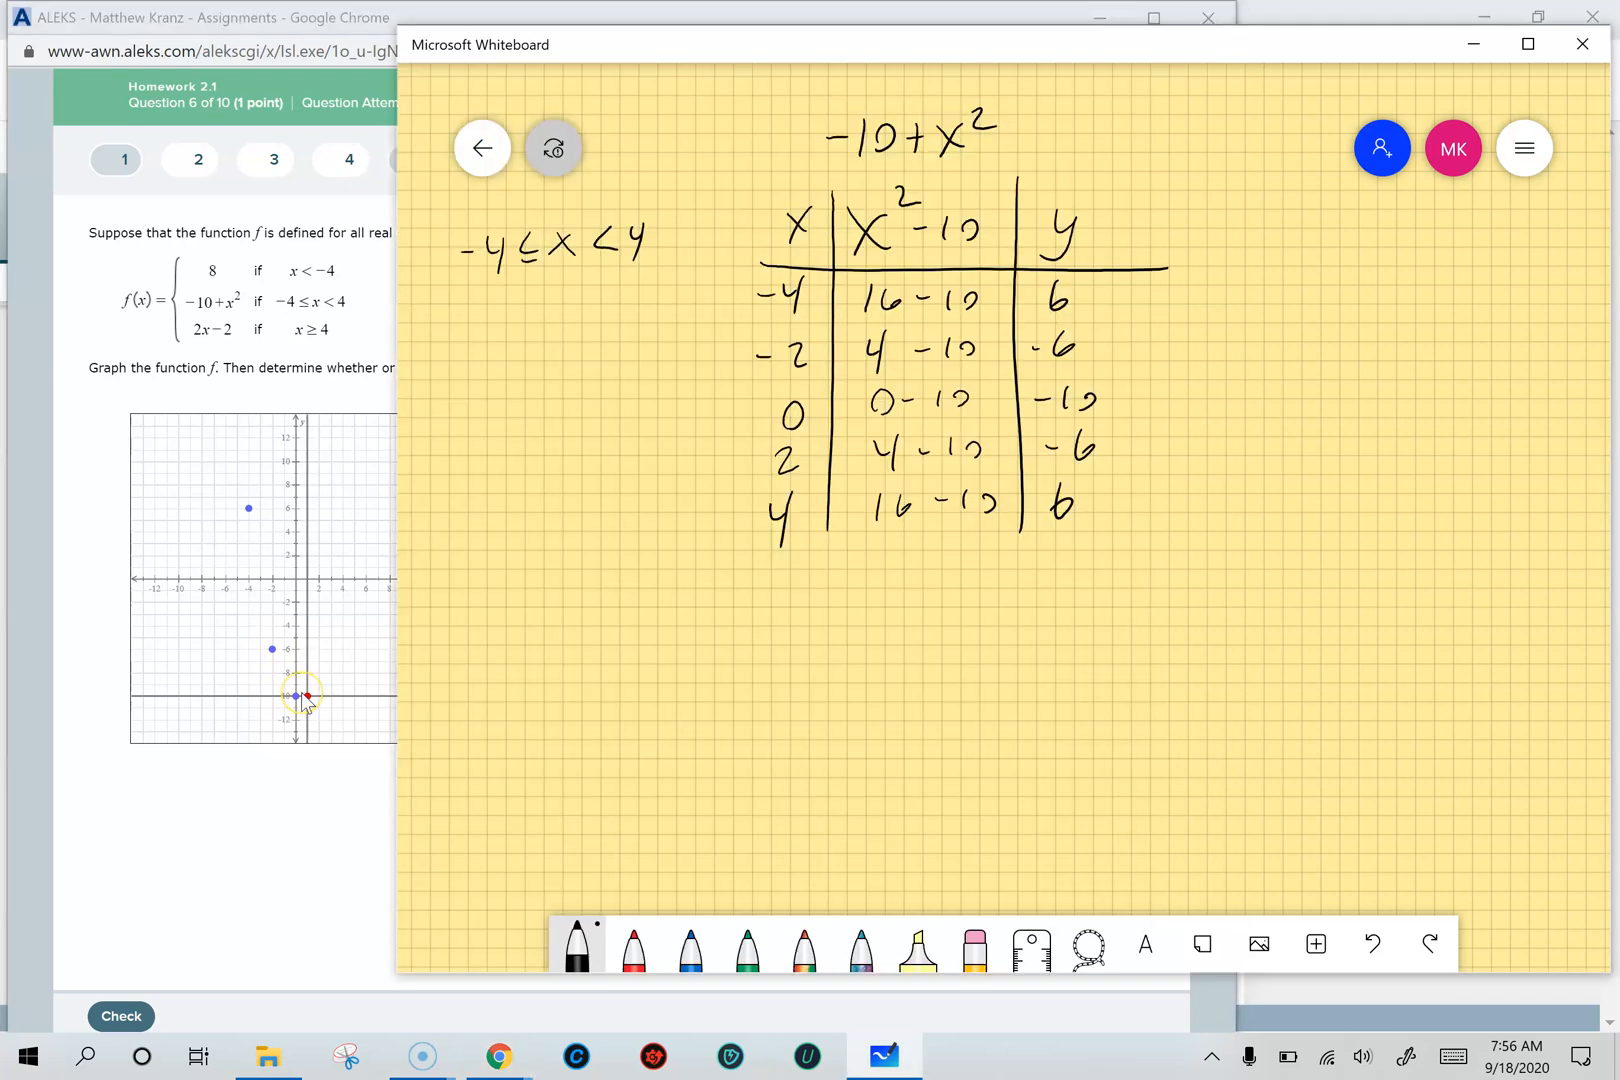
left_click(326, 799)
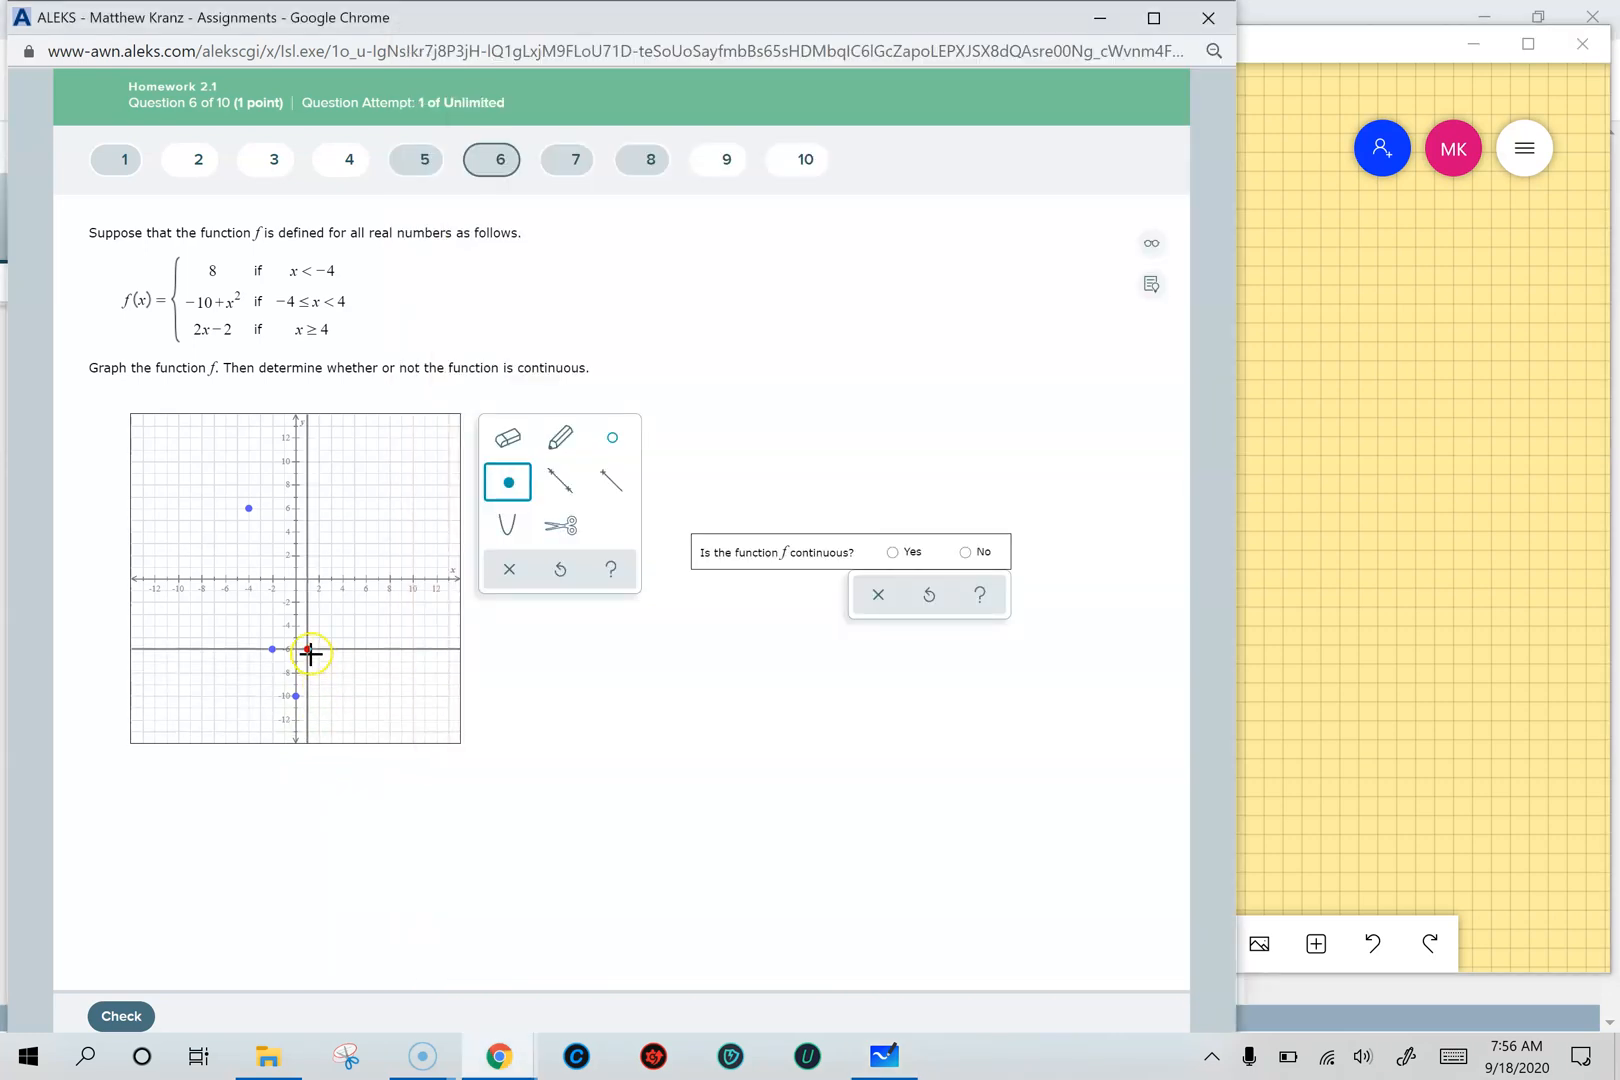
left_click(318, 650)
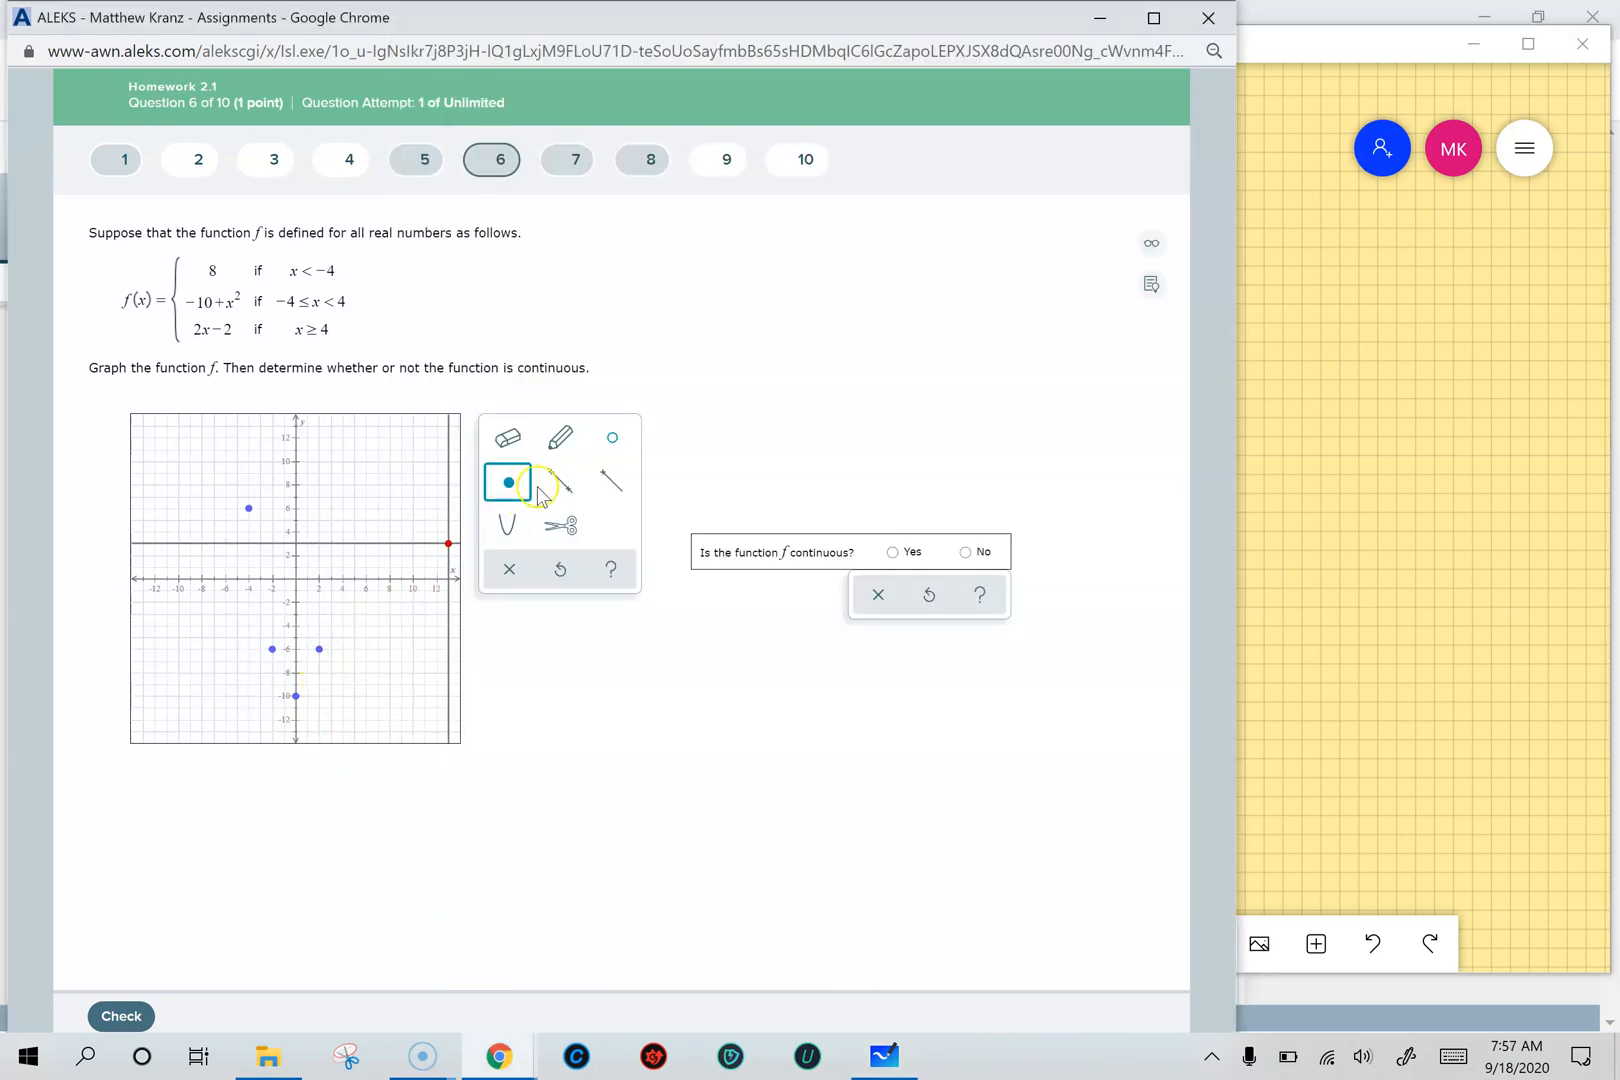
Plot an open point at (4, 6) on the ALEKS graph and circle the < sign in the whiteboard's inequality
left_click(612, 443)
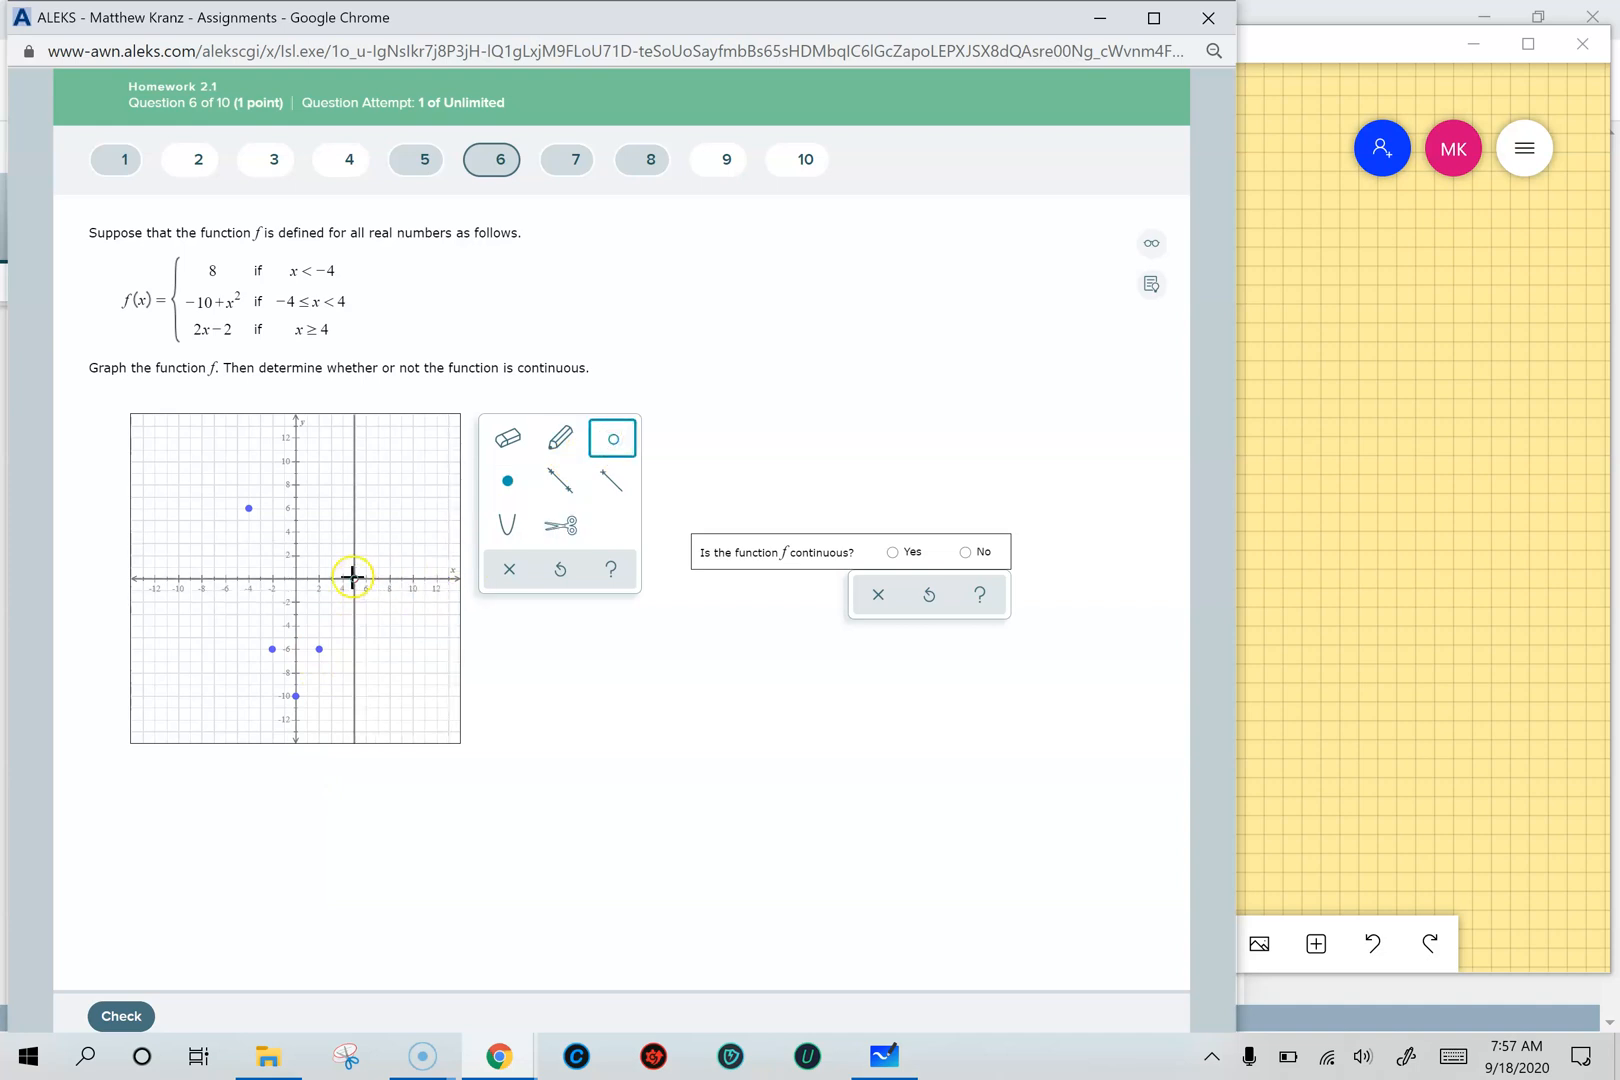
left_click(341, 506)
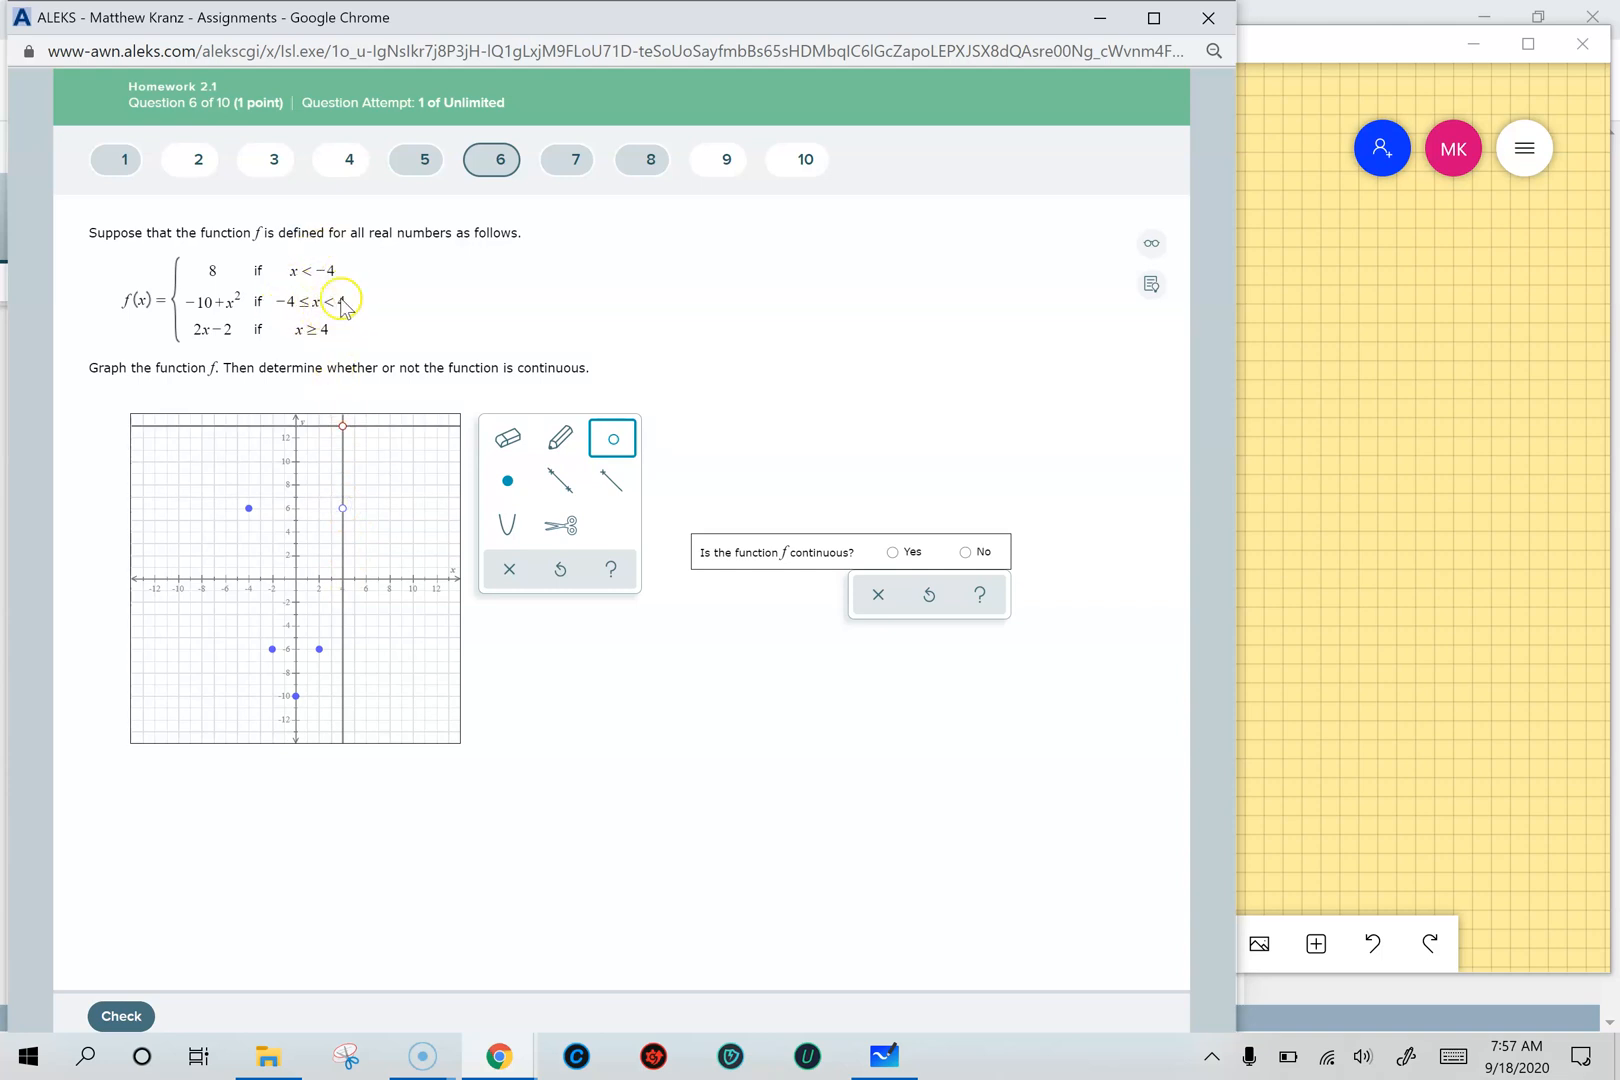
key("alt+Tab")
mouse_move(615, 201)
left_mouse_down()
mouse_move(585, 258)
mouse_move(625, 205)
left_mouse_up()
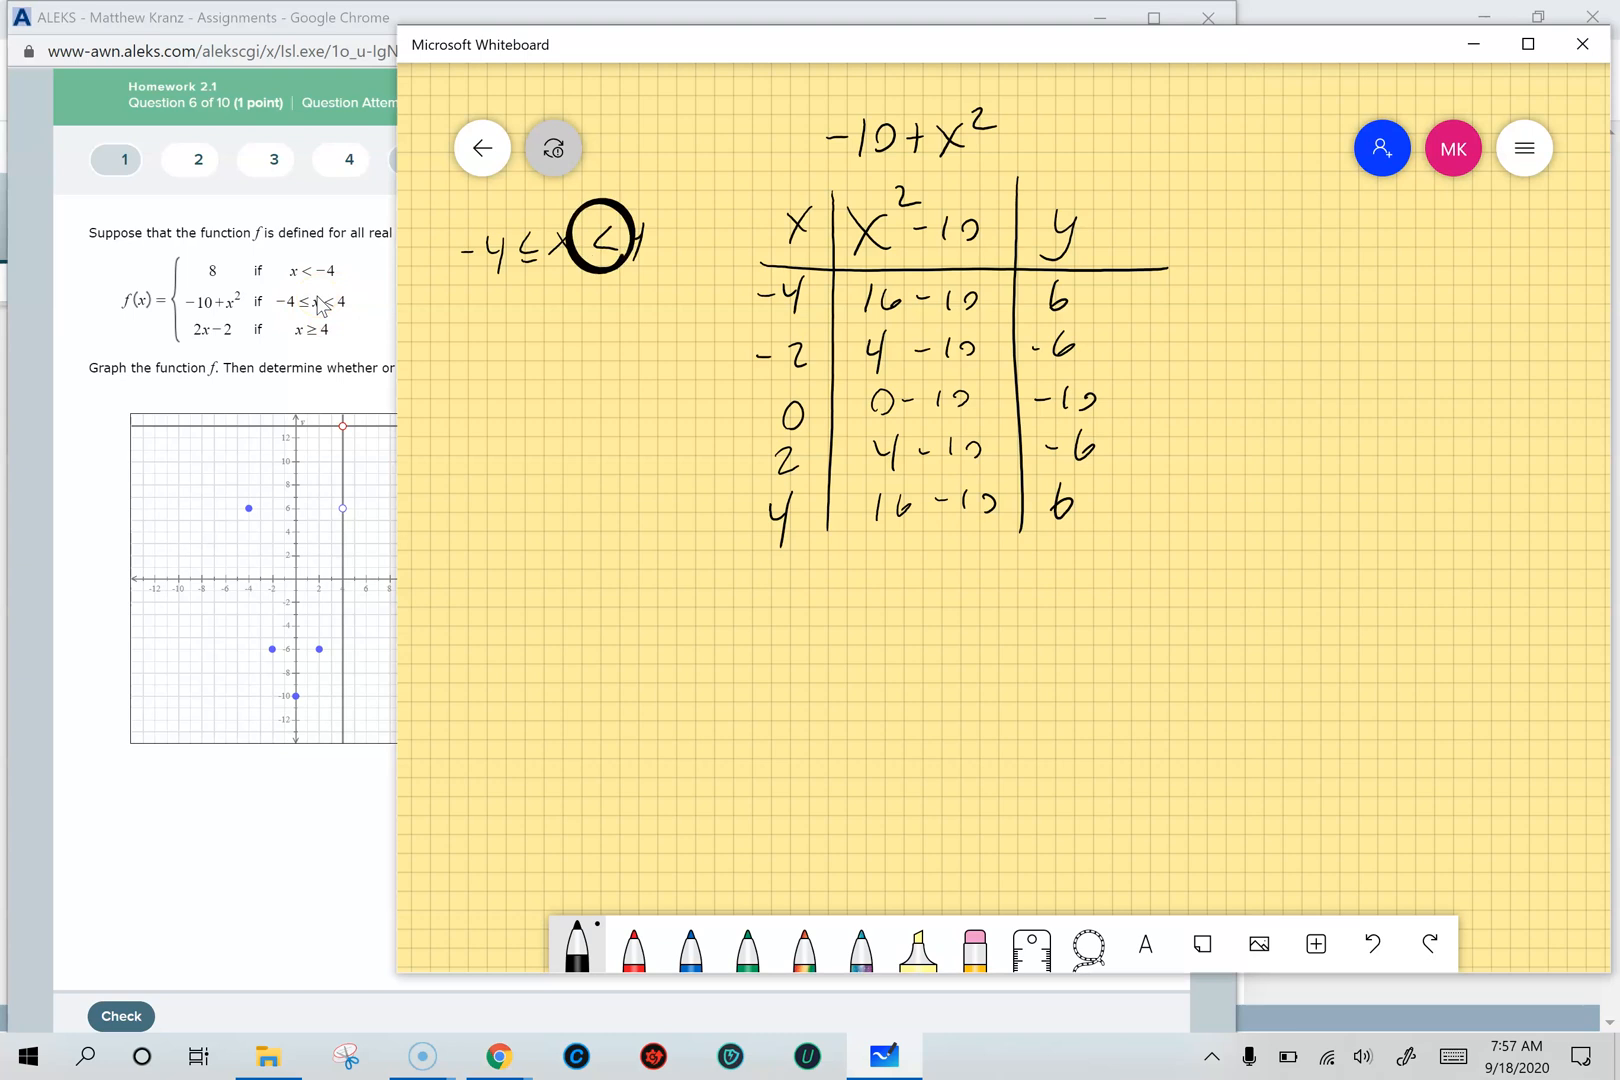
Switch to ALEKS and graph a parabola with its vertex at (0, -10), passing through (-4, 6)
left_click(165, 757)
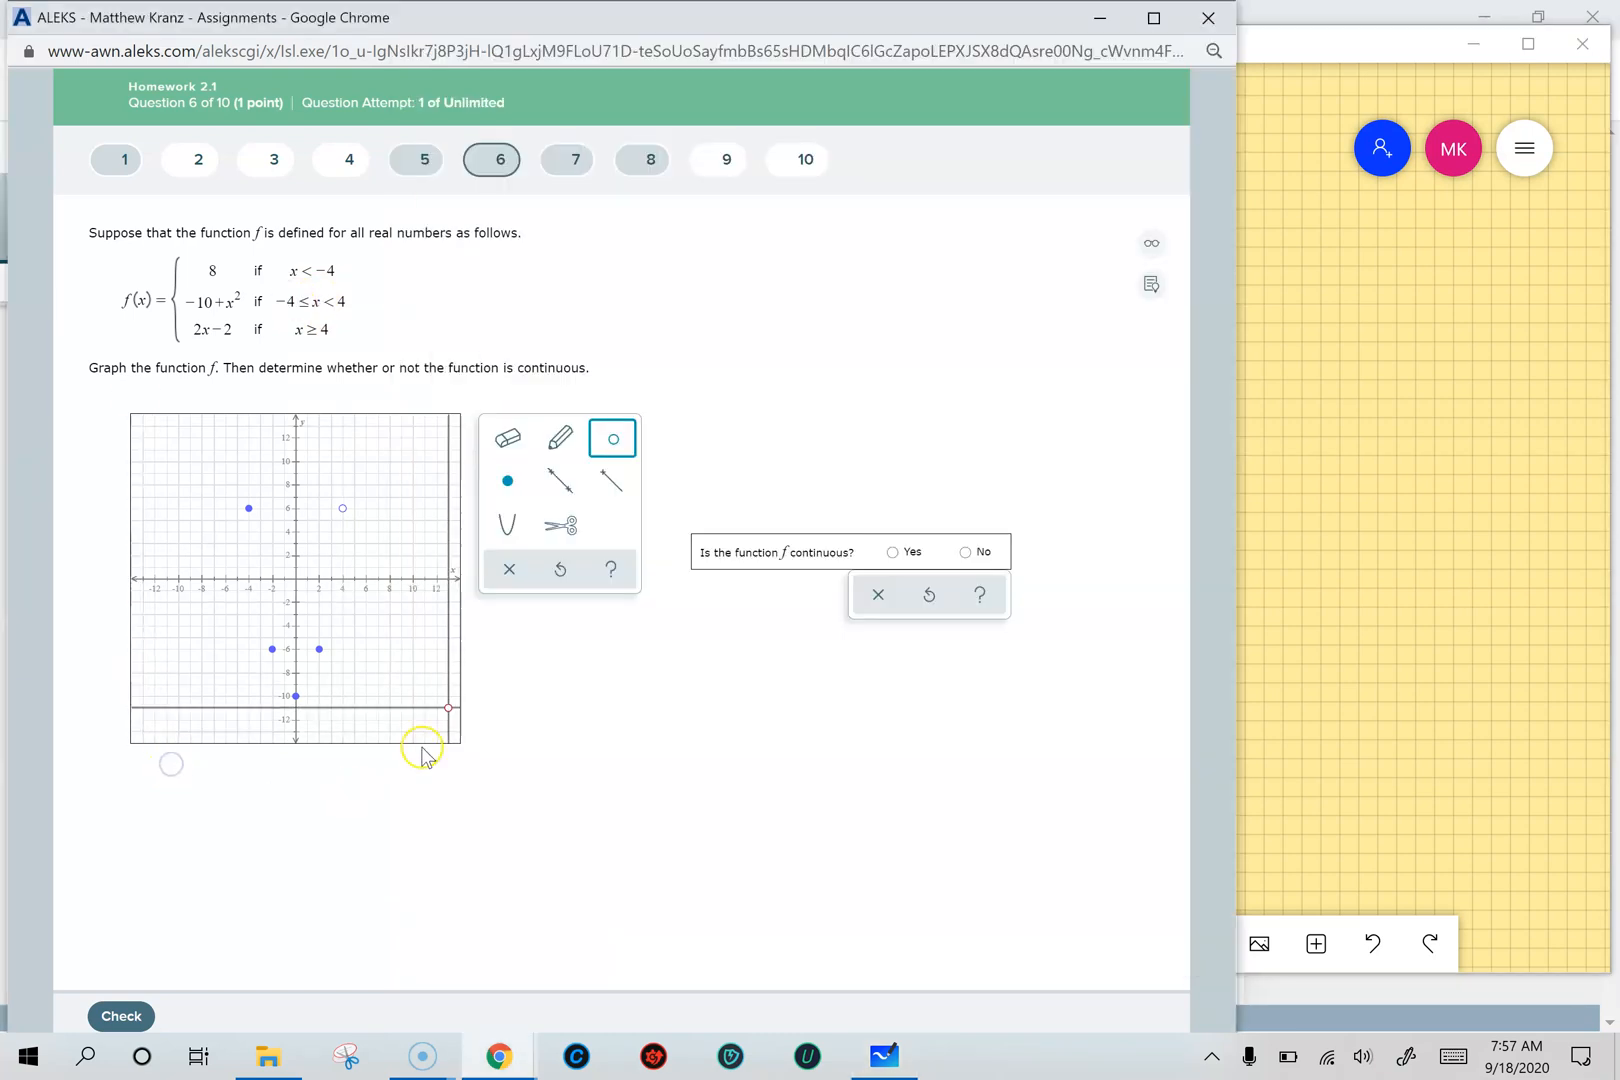
left_click(507, 524)
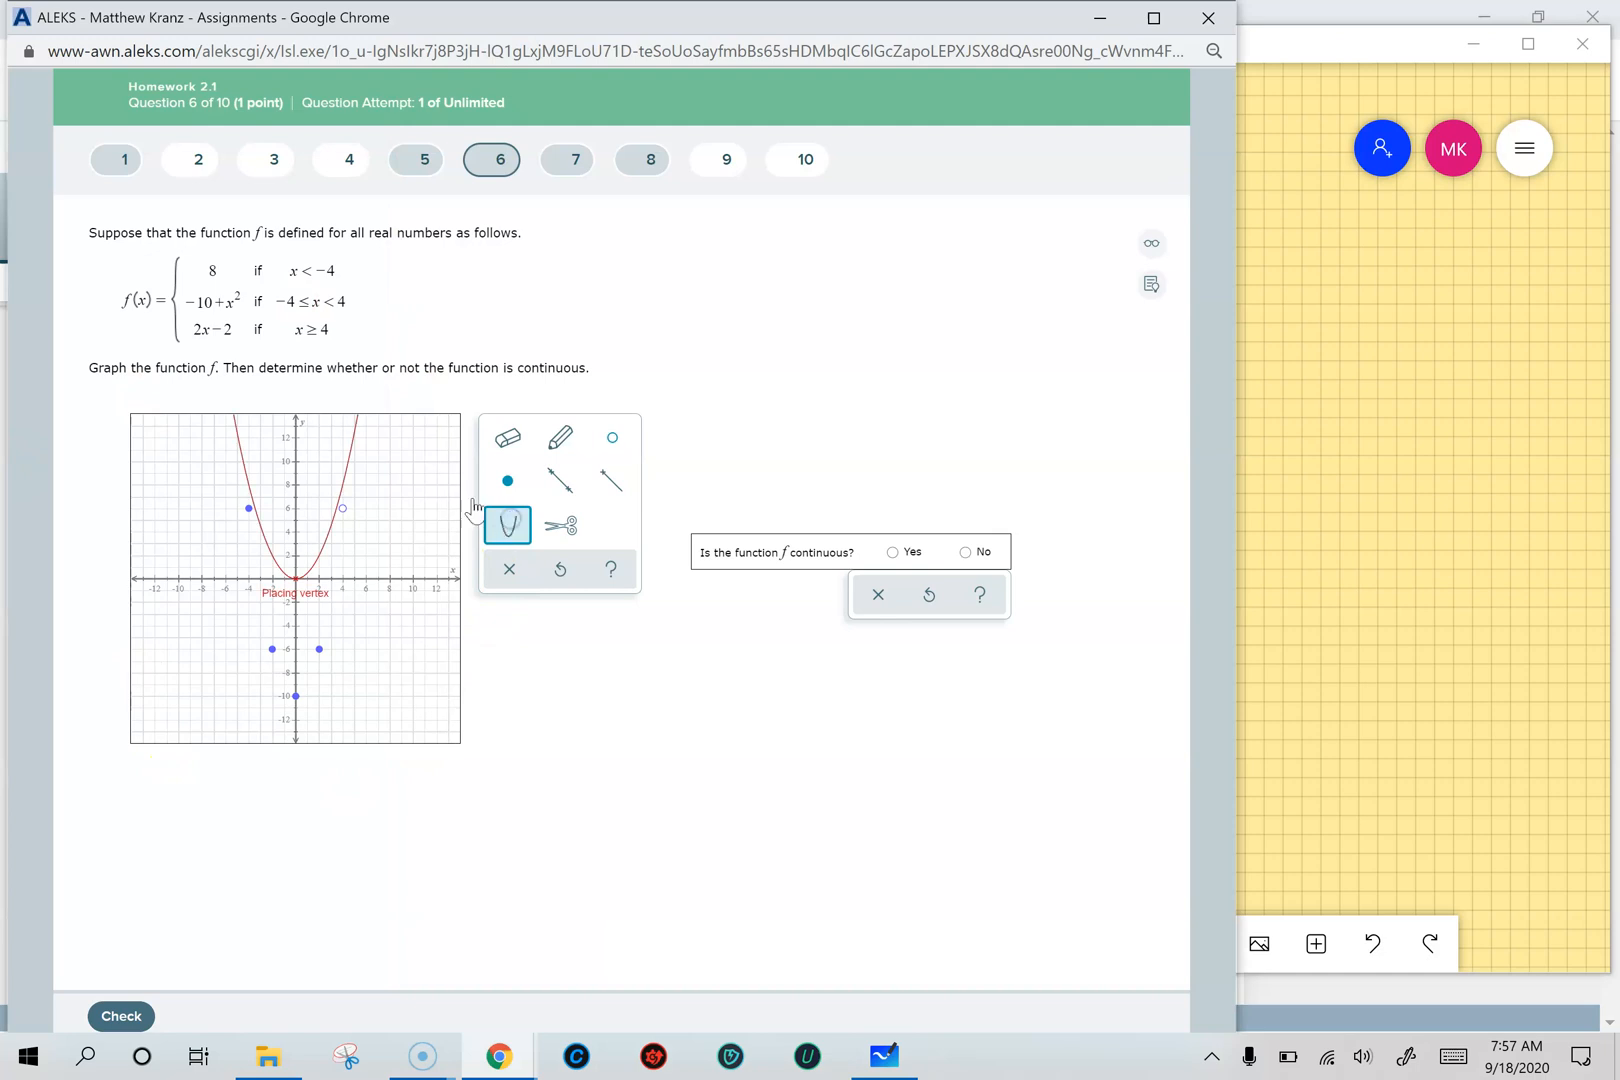
left_click(294, 697)
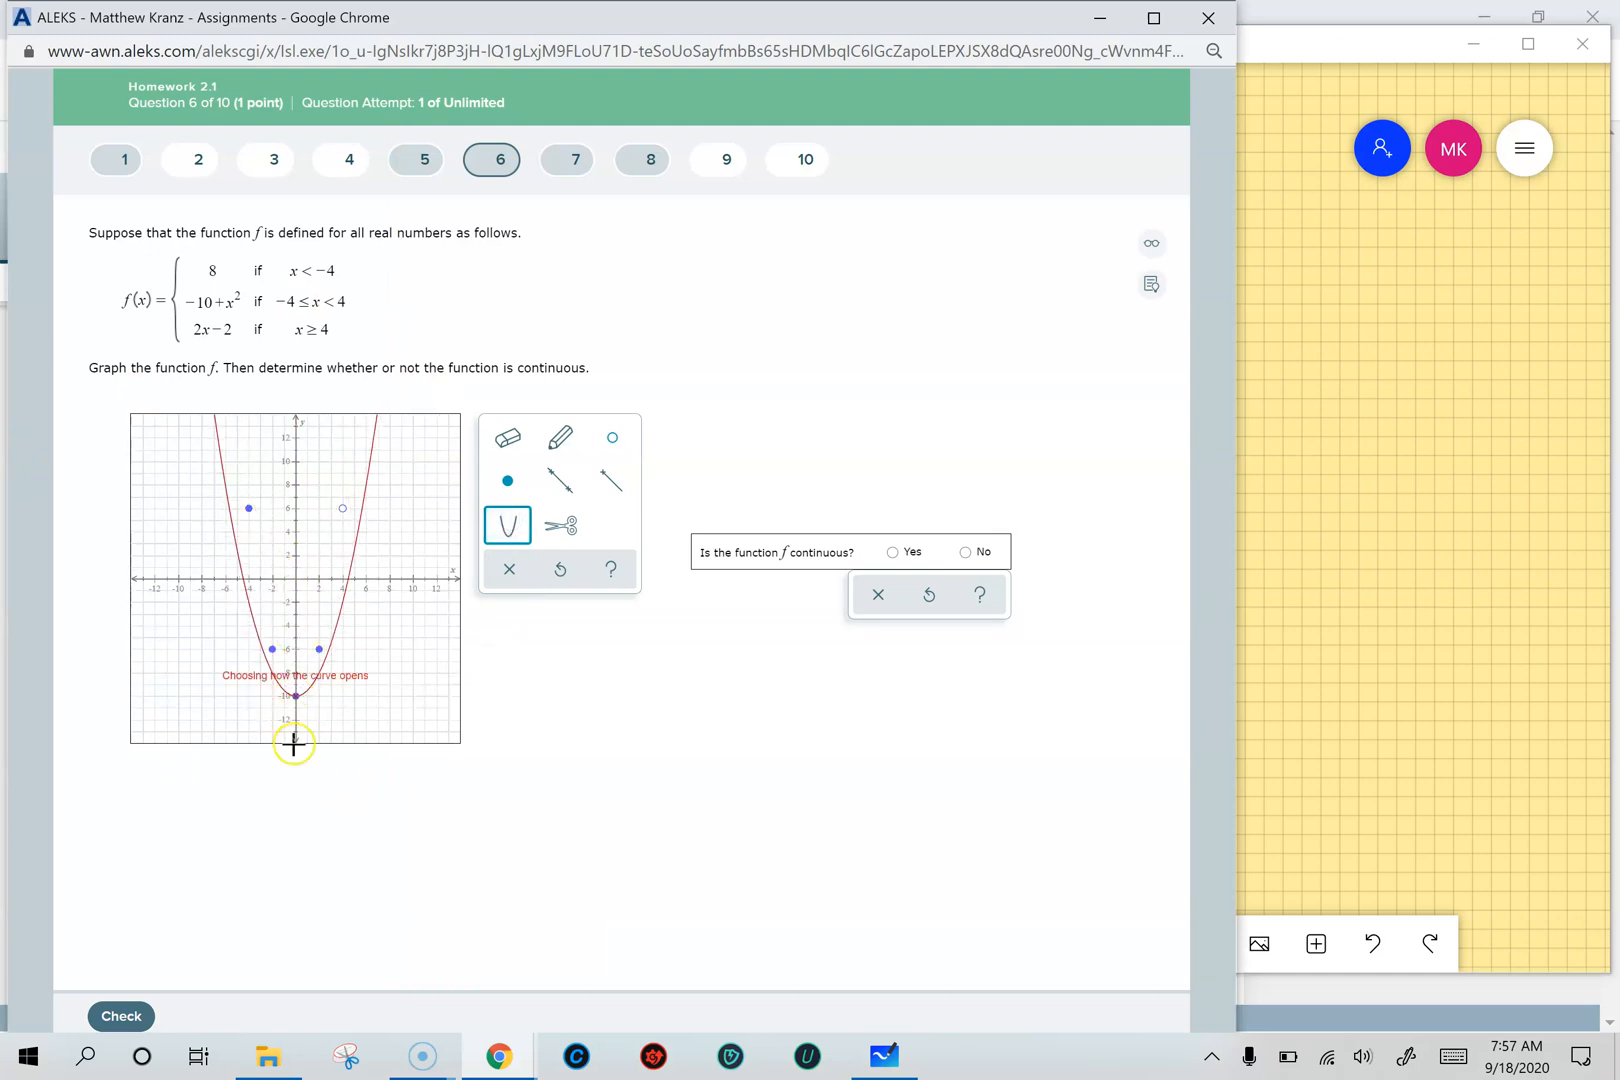
left_click(250, 506)
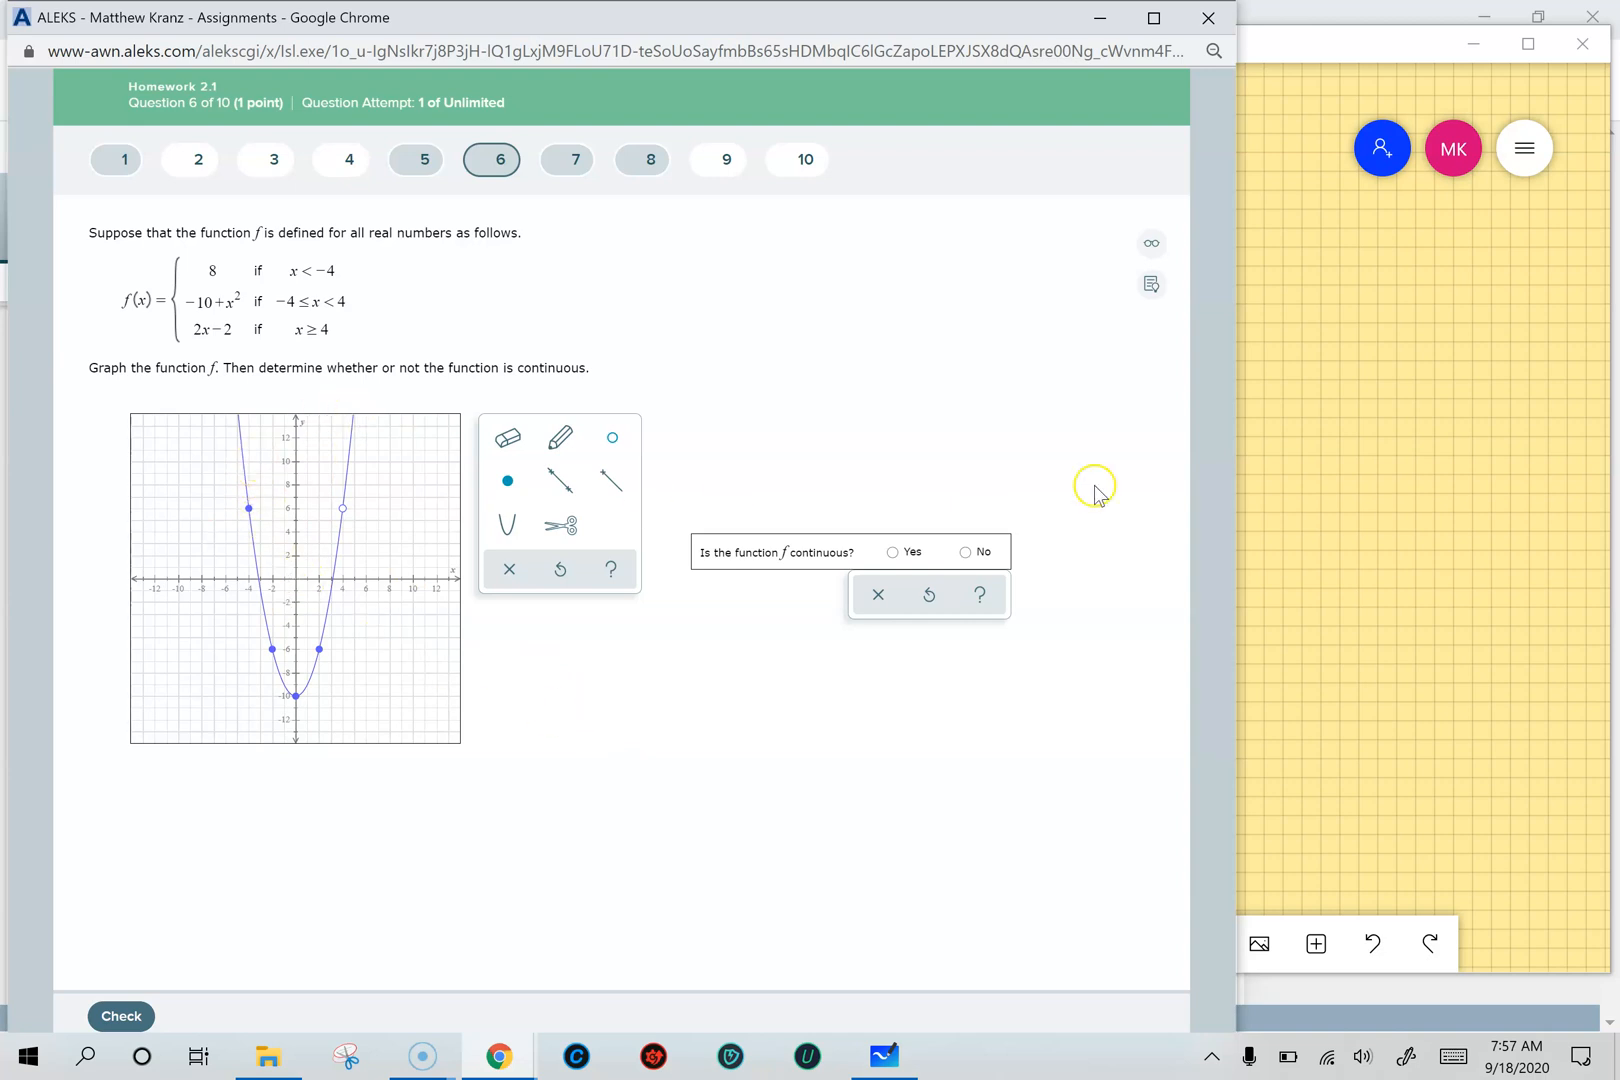
Switch to Whiteboard and sketch coordinate axes with an upward-opening parabola below the inequality
left_click(1340, 434)
left_click_drag(634, 326, 681, 851)
left_click_drag(458, 602, 970, 570)
mouse_move(537, 395)
left_mouse_down()
mouse_move(772, 618)
mouse_move(761, 387)
left_mouse_up()
Draw dashed vertical boundary lines on both sides of the sketched parabola and mark a filled dot on its left arm
left_click_drag(559, 301, 560, 326)
left_click_drag(572, 367, 570, 373)
left_click_drag(571, 512, 570, 531)
left_click_drag(568, 563, 567, 581)
left_click_drag(577, 610, 570, 709)
left_click_drag(589, 776, 585, 811)
left_click_drag(727, 346, 737, 433)
left_click_drag(768, 539, 781, 655)
left_click_drag(798, 705, 795, 728)
left_click_drag(808, 748, 800, 776)
left_click_drag(571, 520, 564, 532)
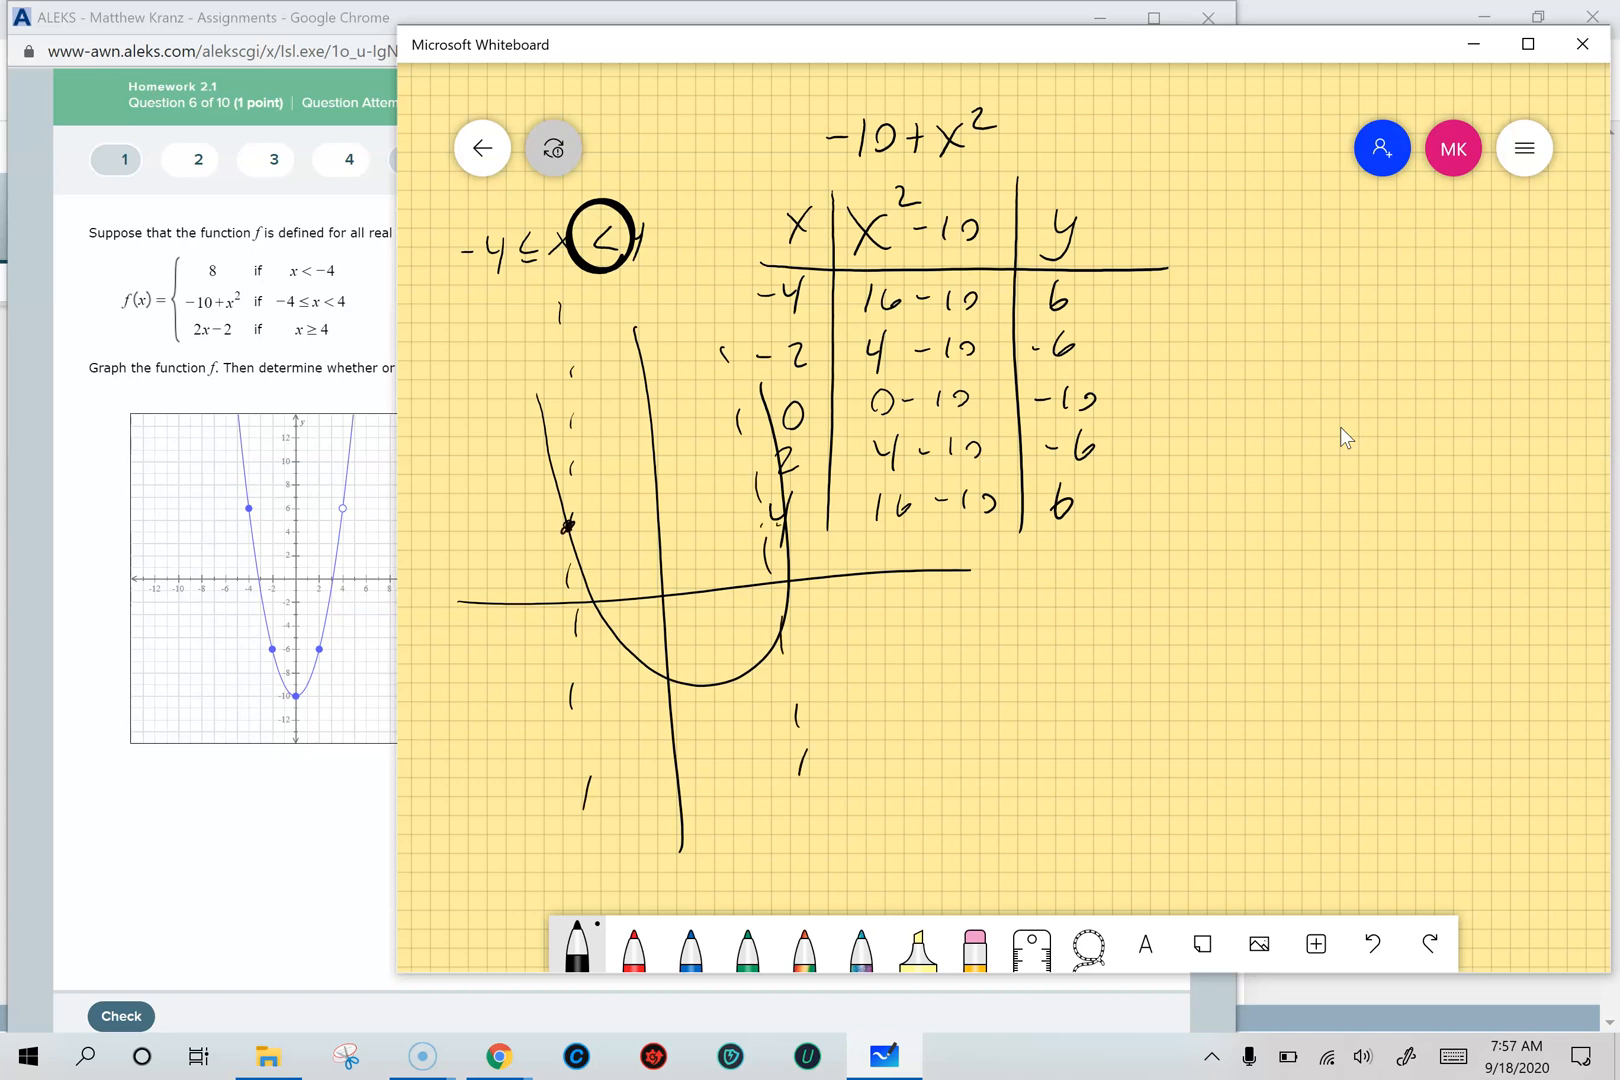
Add a second dashed vertical line along the right side of the sketched parabola
left_click_drag(738, 350, 733, 369)
left_click_drag(761, 396, 752, 424)
left_click_drag(774, 444, 788, 557)
left_click_drag(799, 583, 806, 608)
left_click_drag(821, 657, 840, 755)
Sketch a second set of axes with a wider upward-opening parabola to the right of the table
left_click_drag(1299, 255, 1338, 883)
left_click_drag(990, 546, 1550, 518)
mouse_move(1134, 308)
left_mouse_down()
mouse_move(1343, 650)
mouse_move(1570, 280)
left_mouse_up()
Draw a vertical line across the second parabola's left arm, with a filled endpoint there and an open endpoint on its right arm
left_click_drag(1212, 215, 1224, 820)
left_click_drag(1210, 506, 1198, 528)
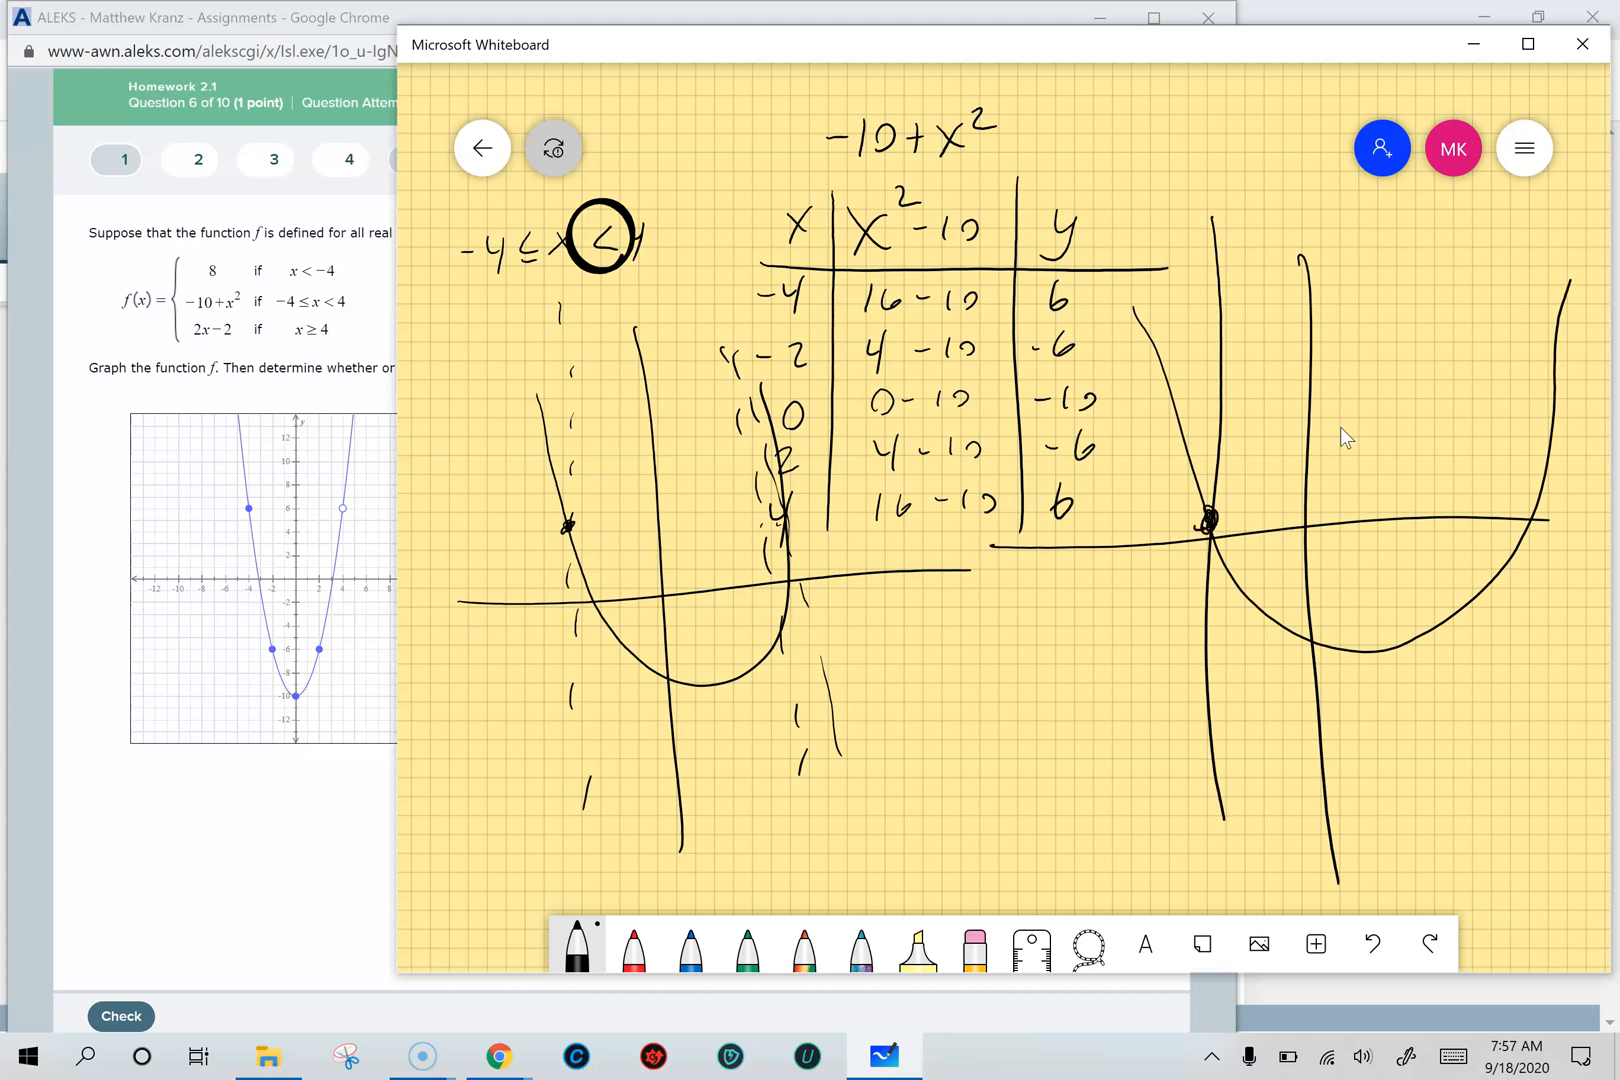
mouse_move(1552, 482)
left_mouse_down()
mouse_move(1534, 497)
mouse_move(1550, 488)
left_mouse_up()
Draw a dashed vertical line at the second parabola's filled endpoint and scribble out the arm beyond it
left_click_drag(1237, 255, 1233, 360)
left_click_drag(1230, 432, 1228, 461)
left_click_drag(1232, 538, 1218, 600)
left_click_drag(1203, 680, 1192, 720)
mouse_move(1135, 308)
left_mouse_down()
mouse_move(1195, 490)
mouse_move(1238, 476)
left_mouse_up()
Draw a dashed vertical line at the second parabola's open endpoint and scribble out the arm above it
left_click_drag(1536, 207, 1541, 320)
left_click_drag(1543, 345, 1540, 383)
left_click_drag(1546, 416, 1546, 437)
left_click_drag(1547, 512, 1545, 538)
left_click_drag(1534, 580, 1533, 587)
mouse_move(1565, 278)
left_mouse_down()
mouse_move(1580, 322)
mouse_move(1534, 406)
left_mouse_up()
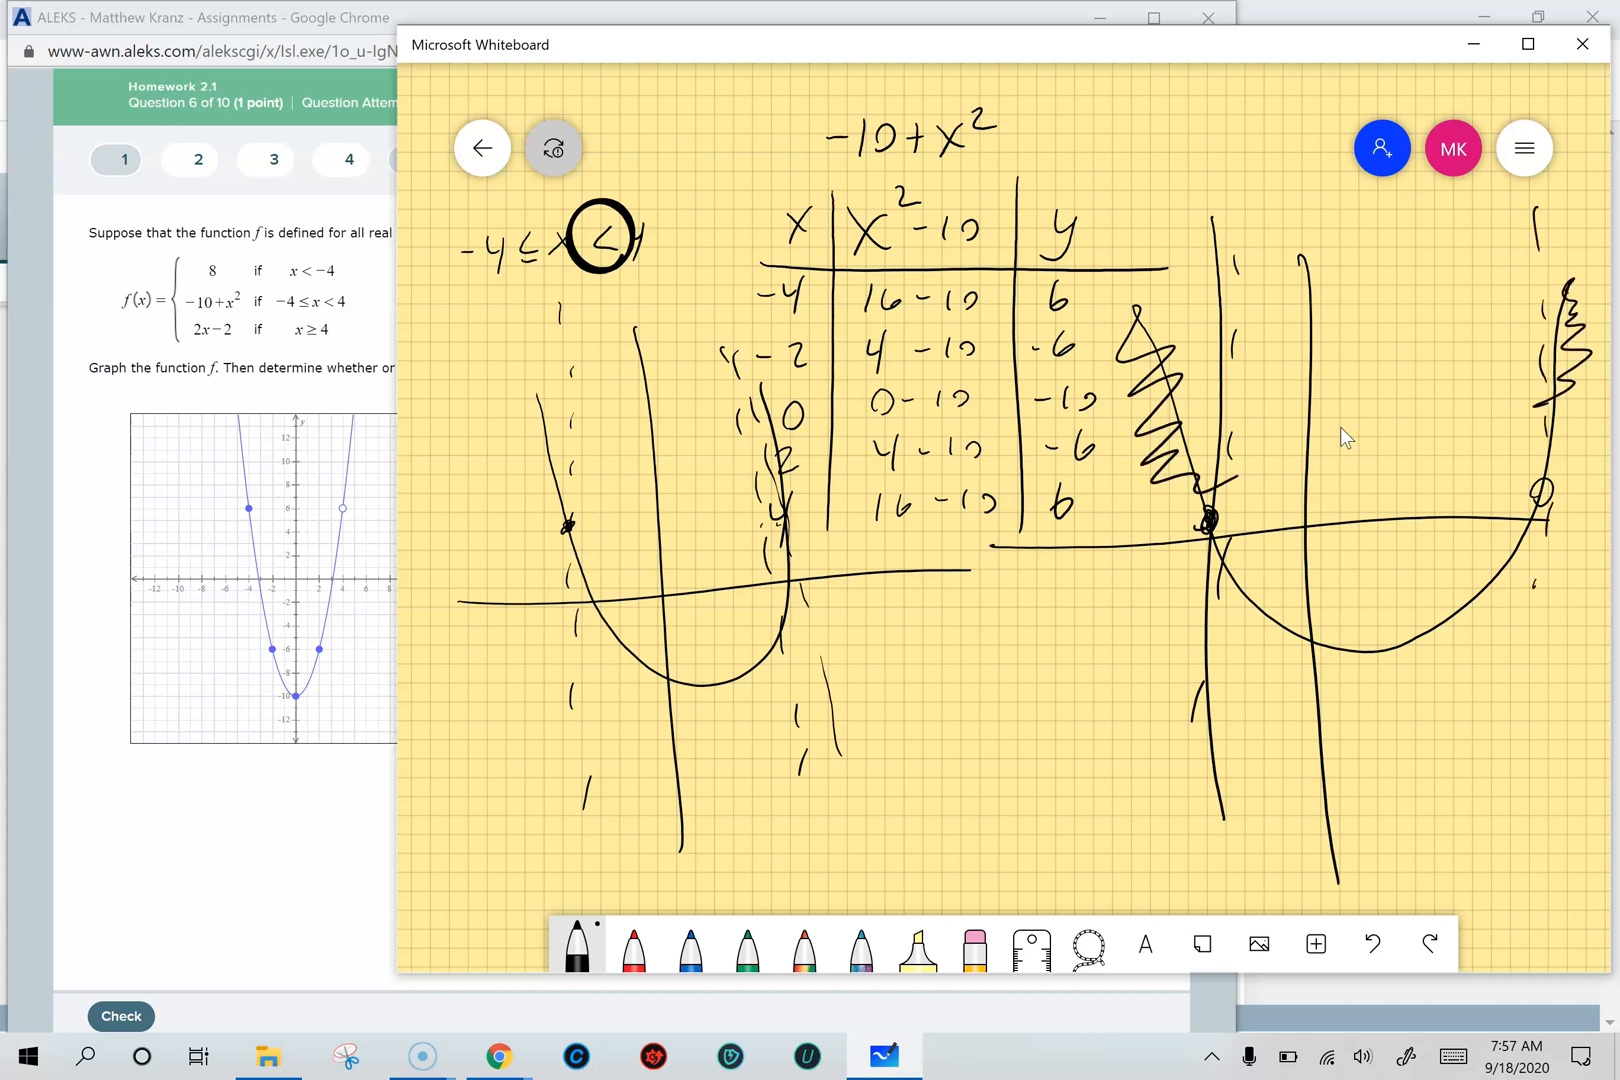
Switch to ALEKS and plot a cut point at (4, 6) for editing the graphed parabola
left_click(341, 782)
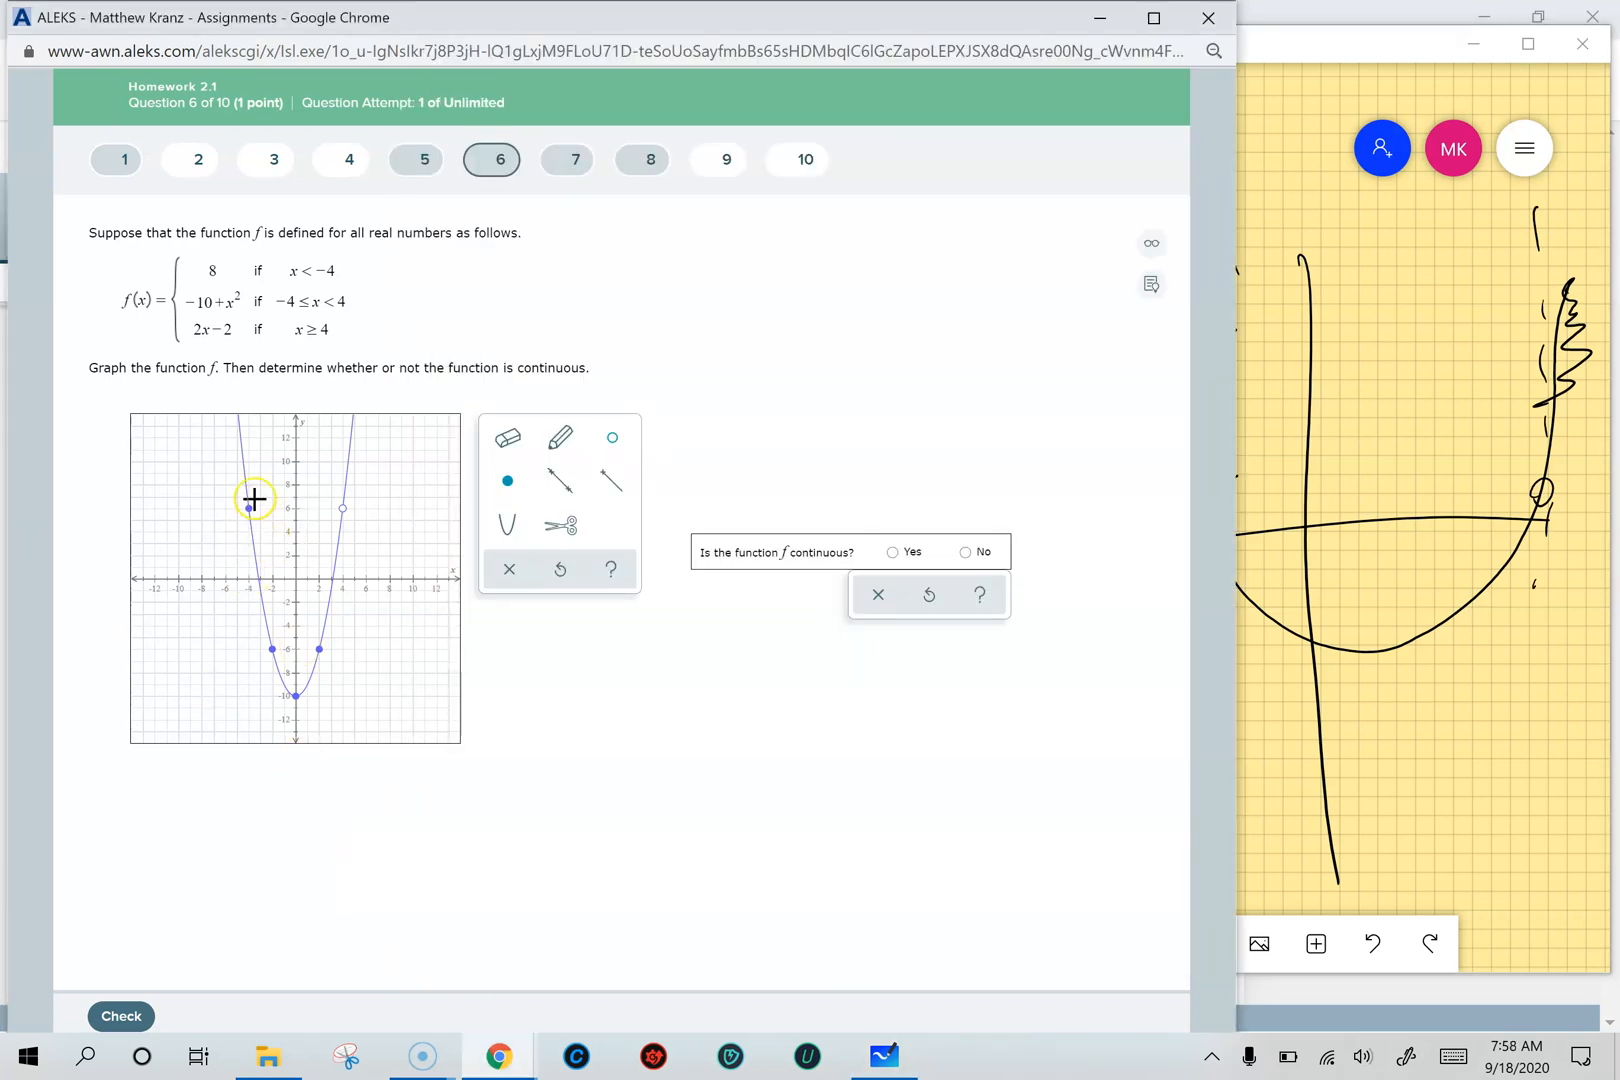
left_click(557, 530)
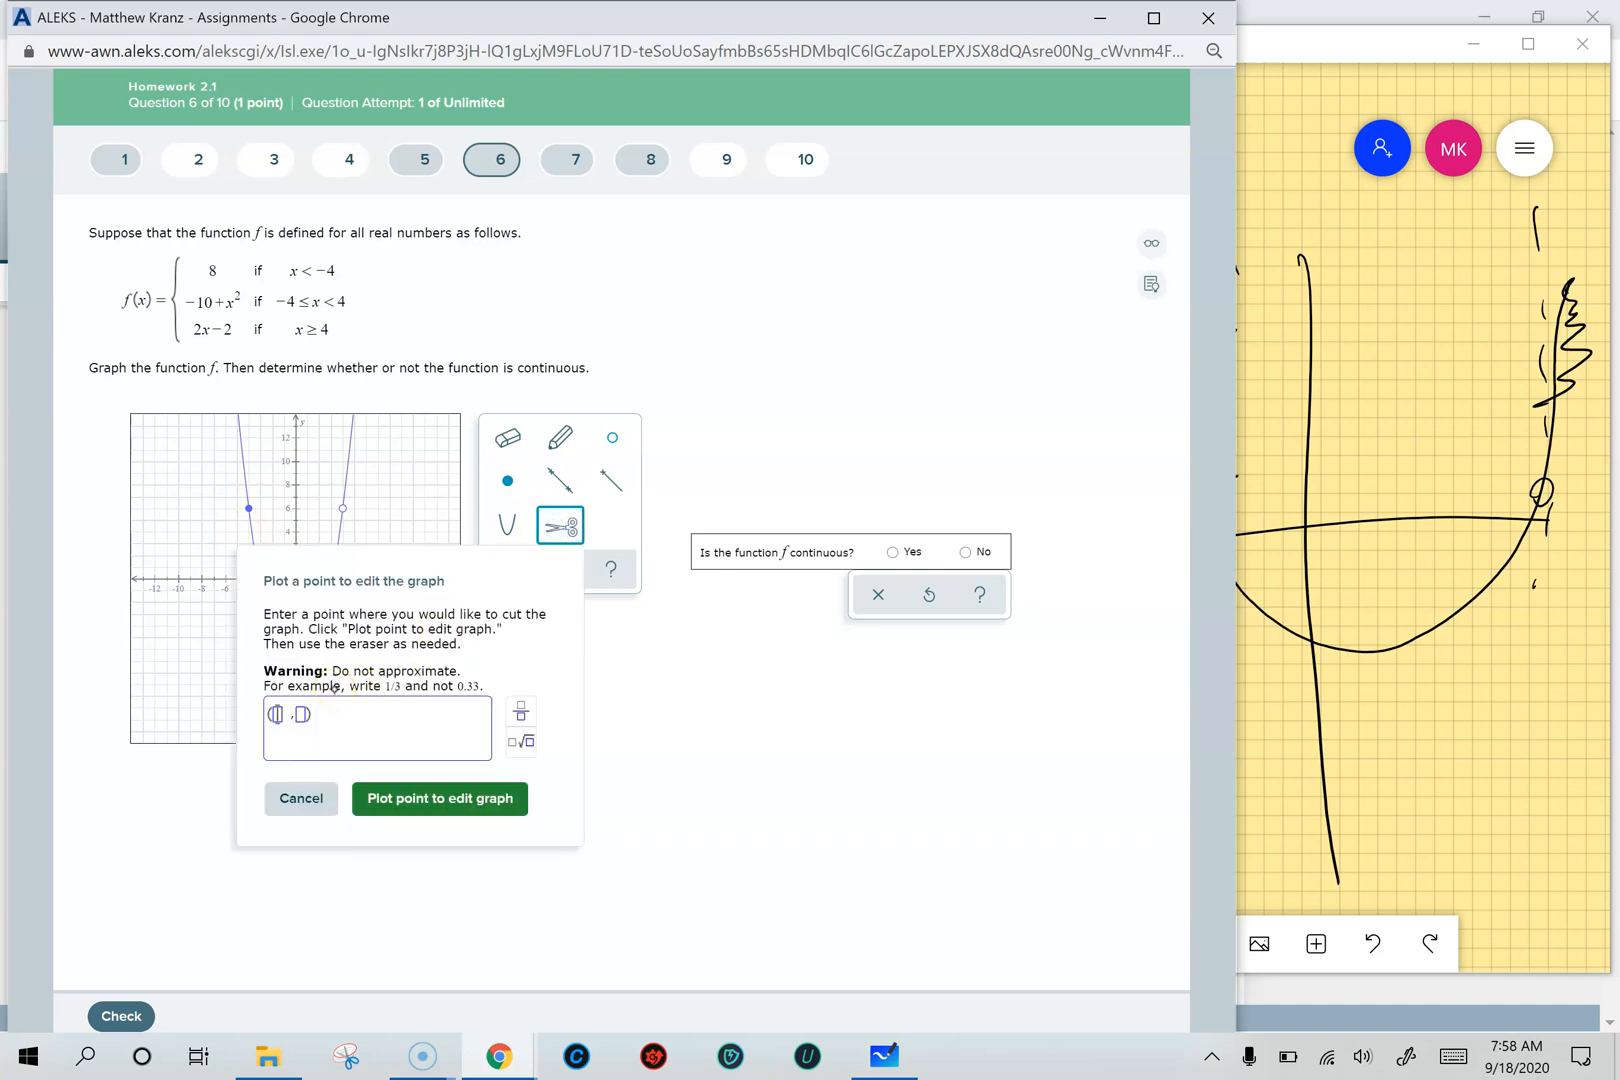
left_click(1453, 1056)
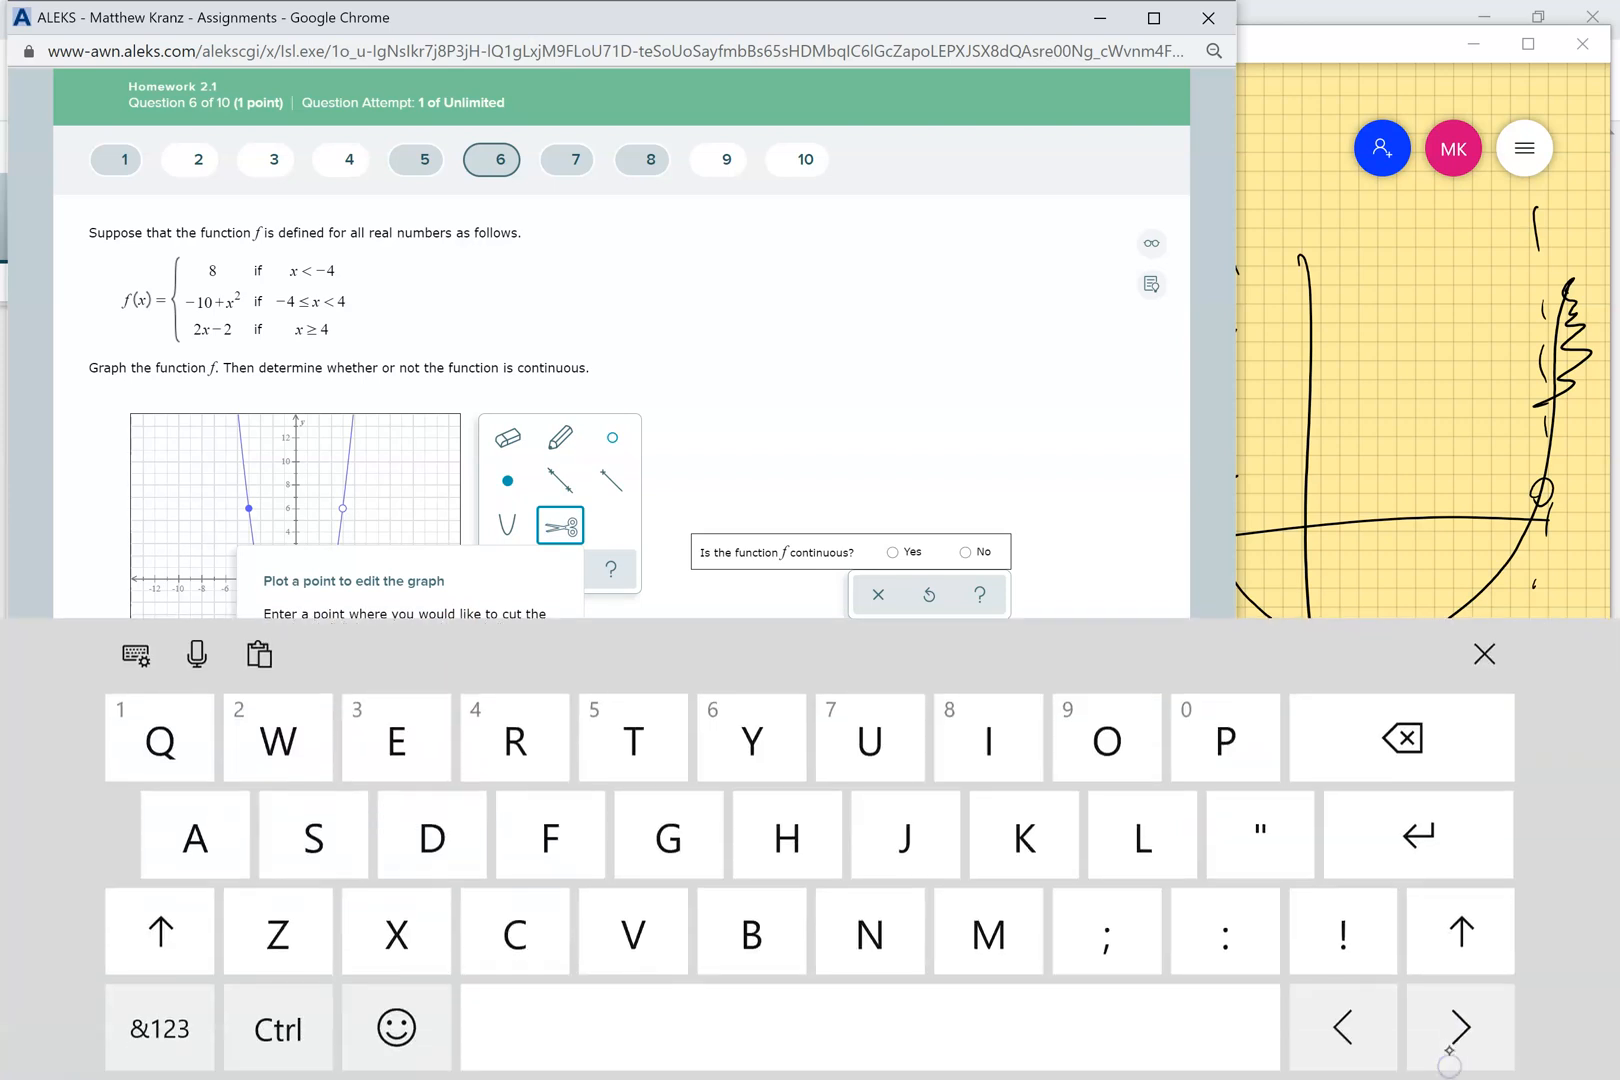
left_click(160, 1028)
left_click(1047, 836)
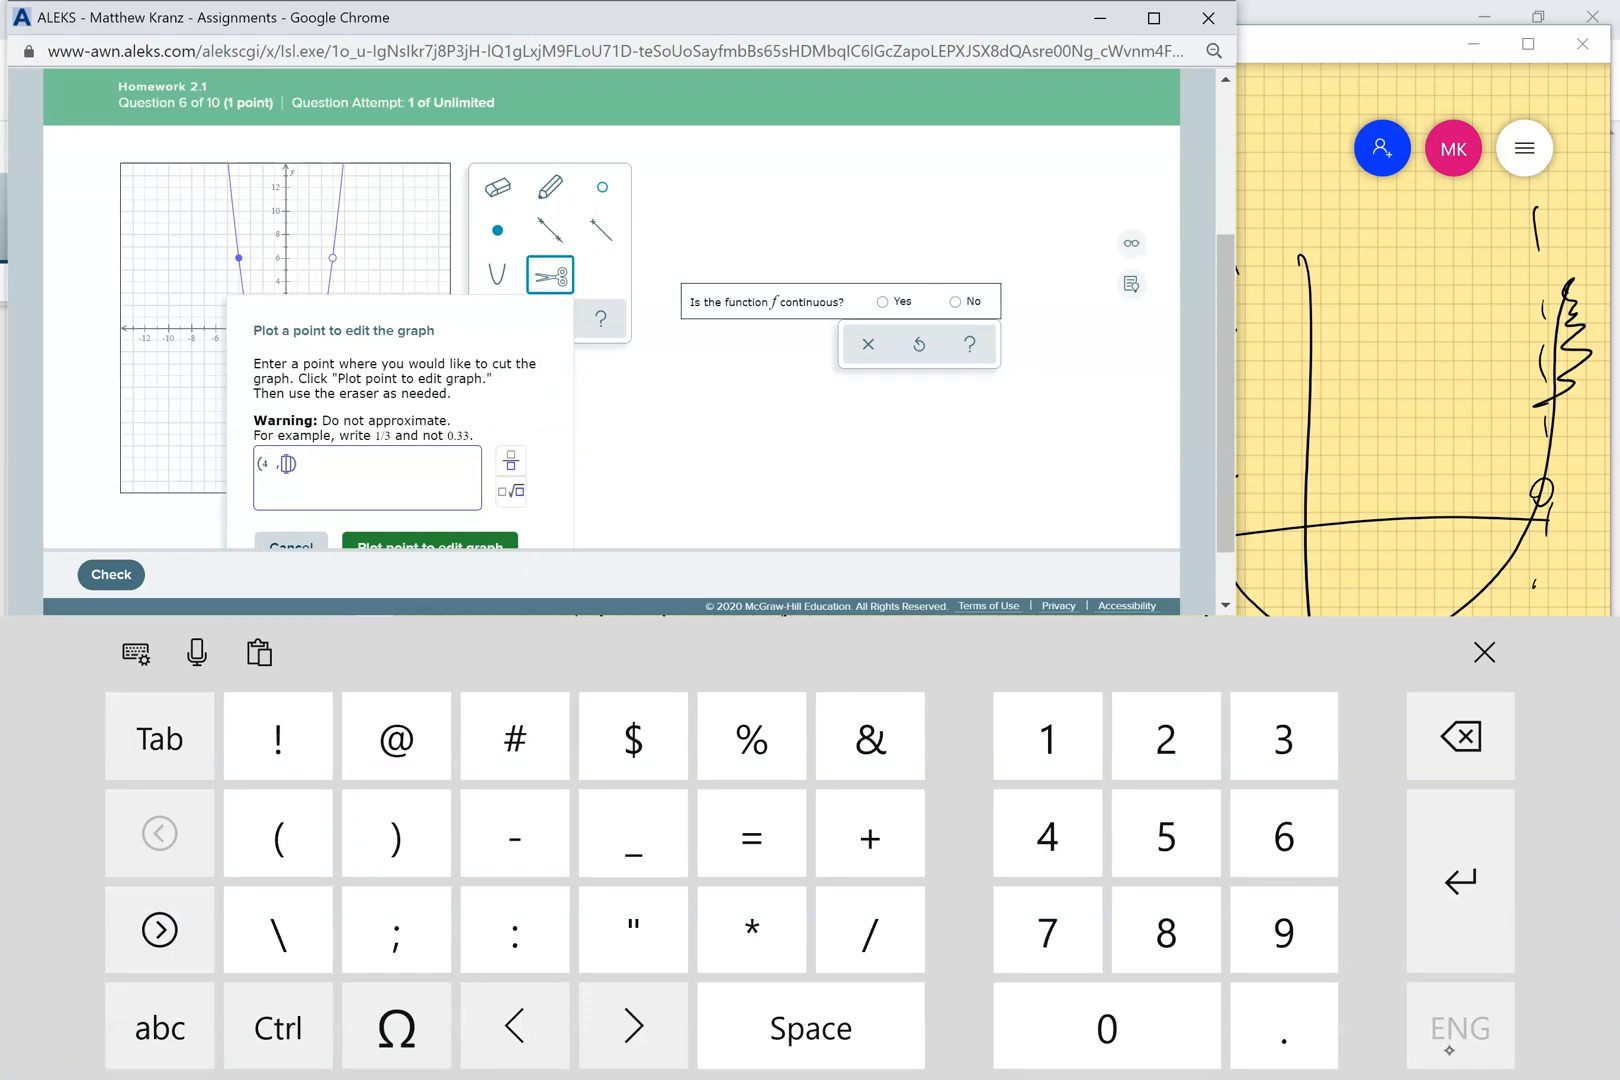
left_click(1284, 836)
left_click(1484, 652)
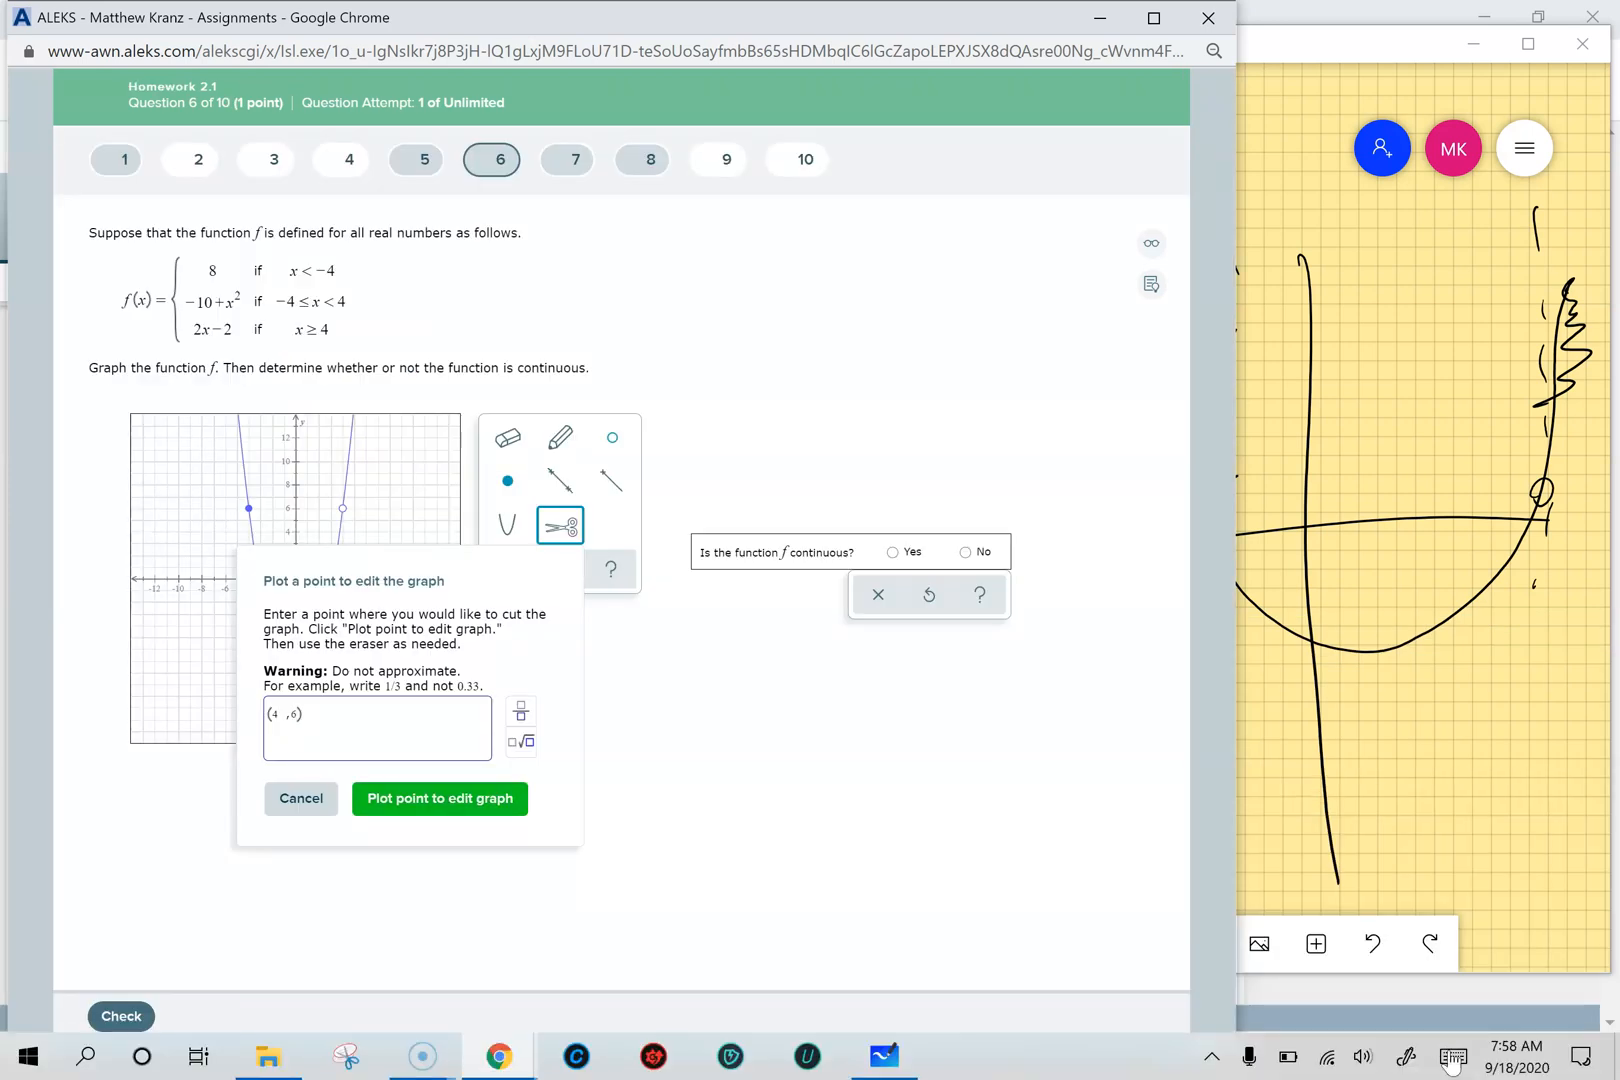
left_click(440, 799)
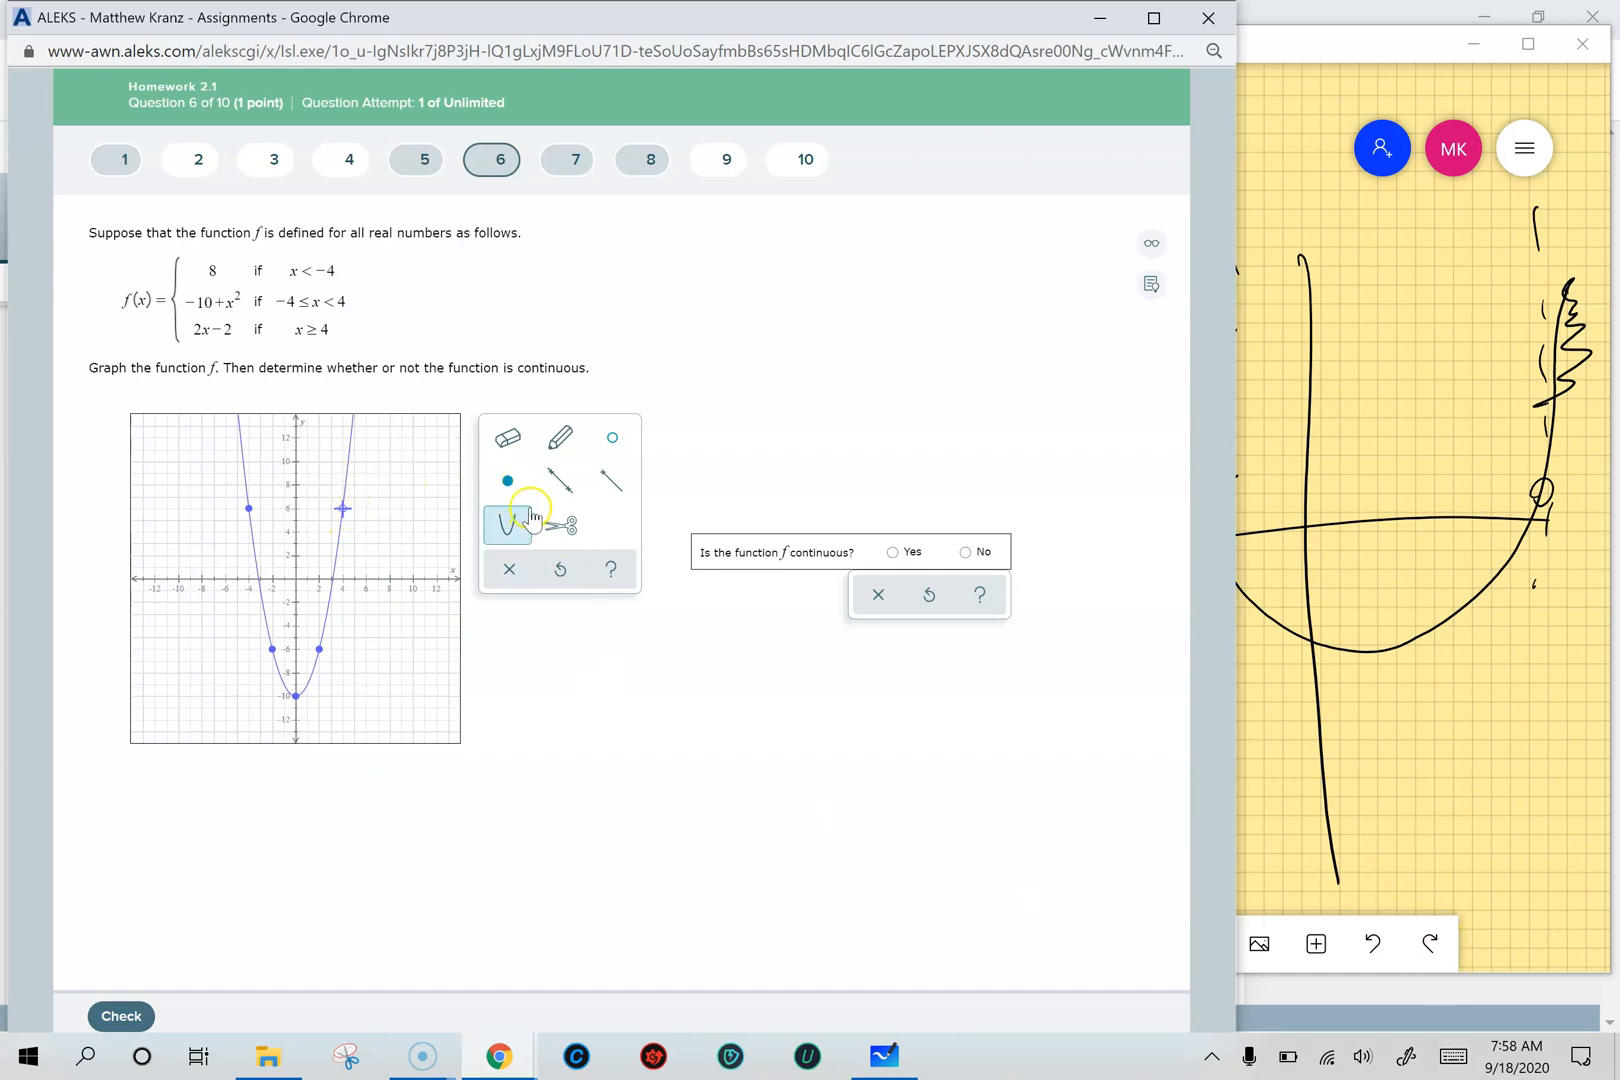
Erase the parabola's right arm beyond the cut point at (4, 6)
left_click(509, 438)
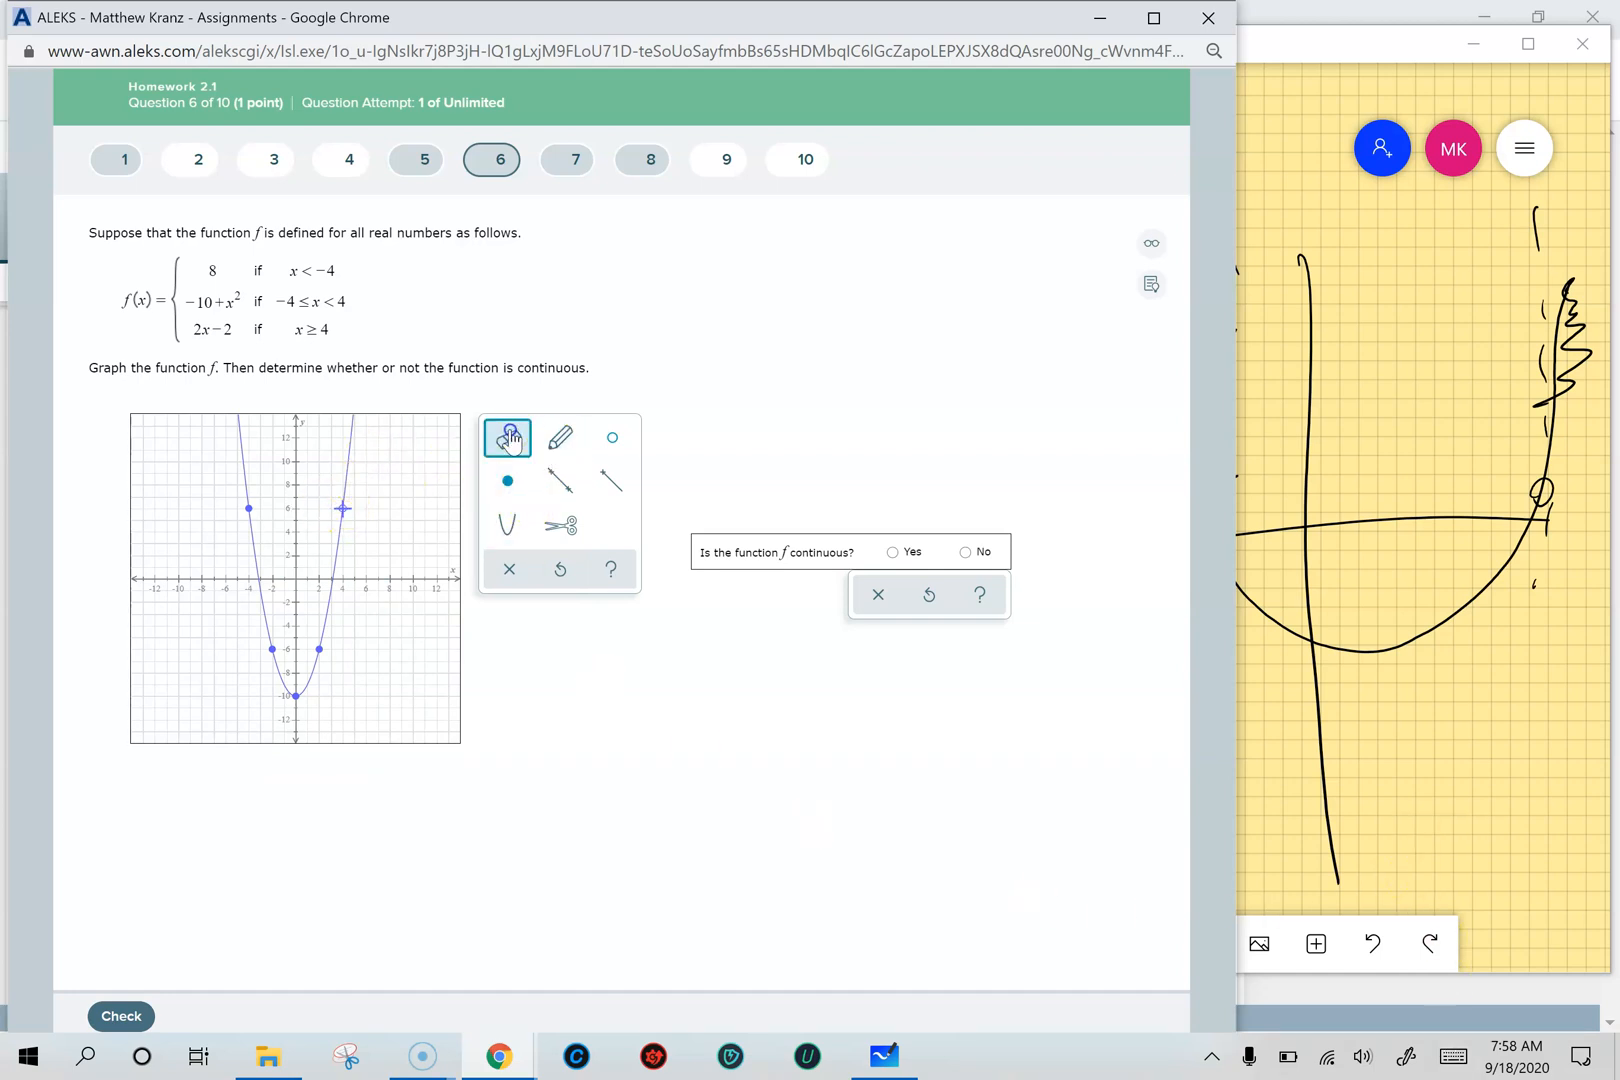
left_click(345, 450)
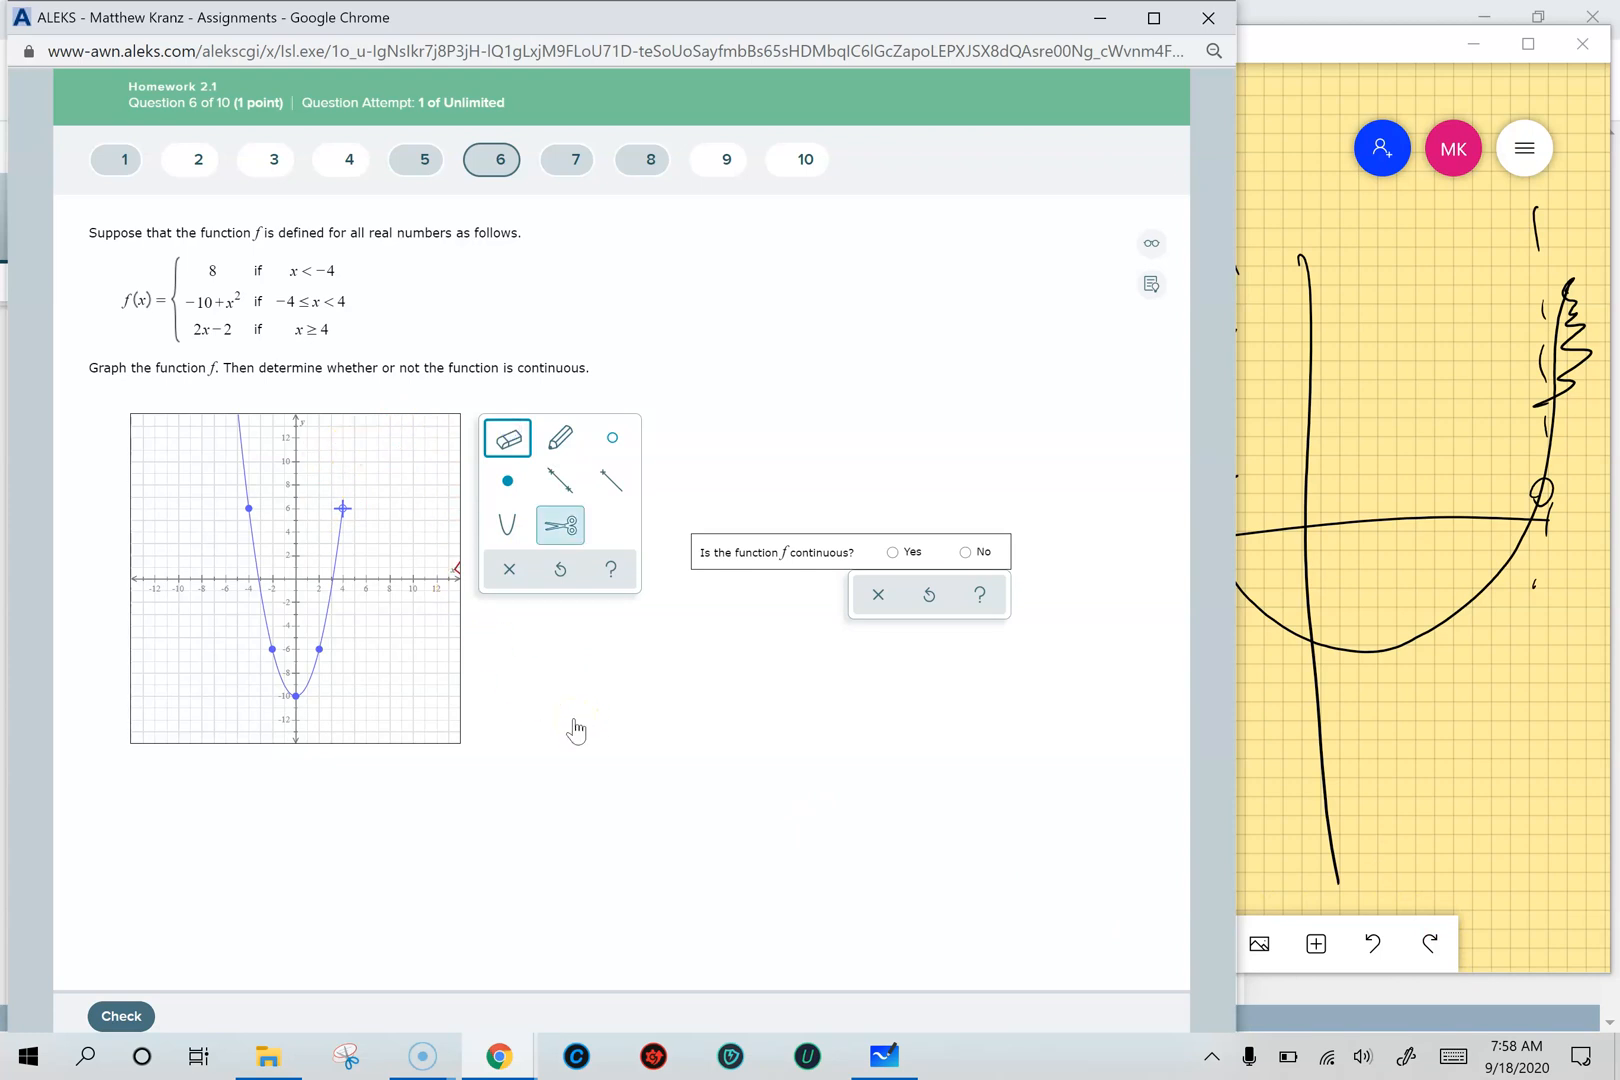
Cut the parabola at (-4, 6) and erase its left arm above that point
left_click(561, 526)
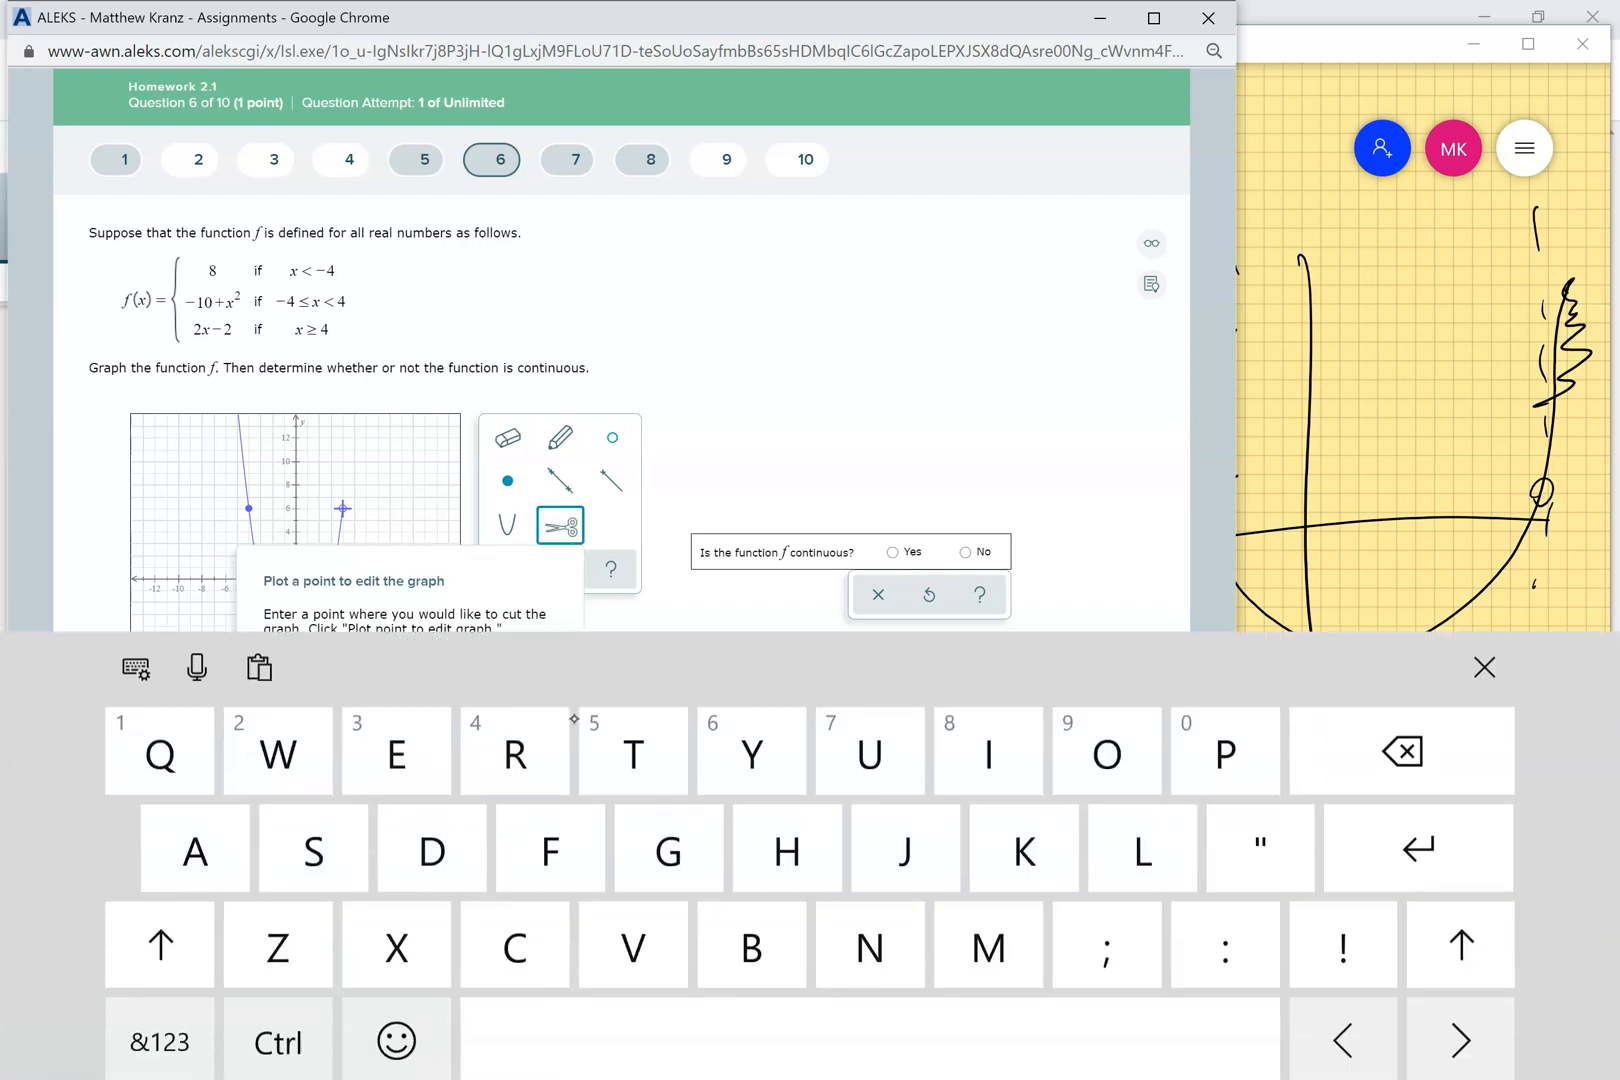
left_click(159, 1026)
type("-4 ,6)")
left_click(306, 343)
type("6")
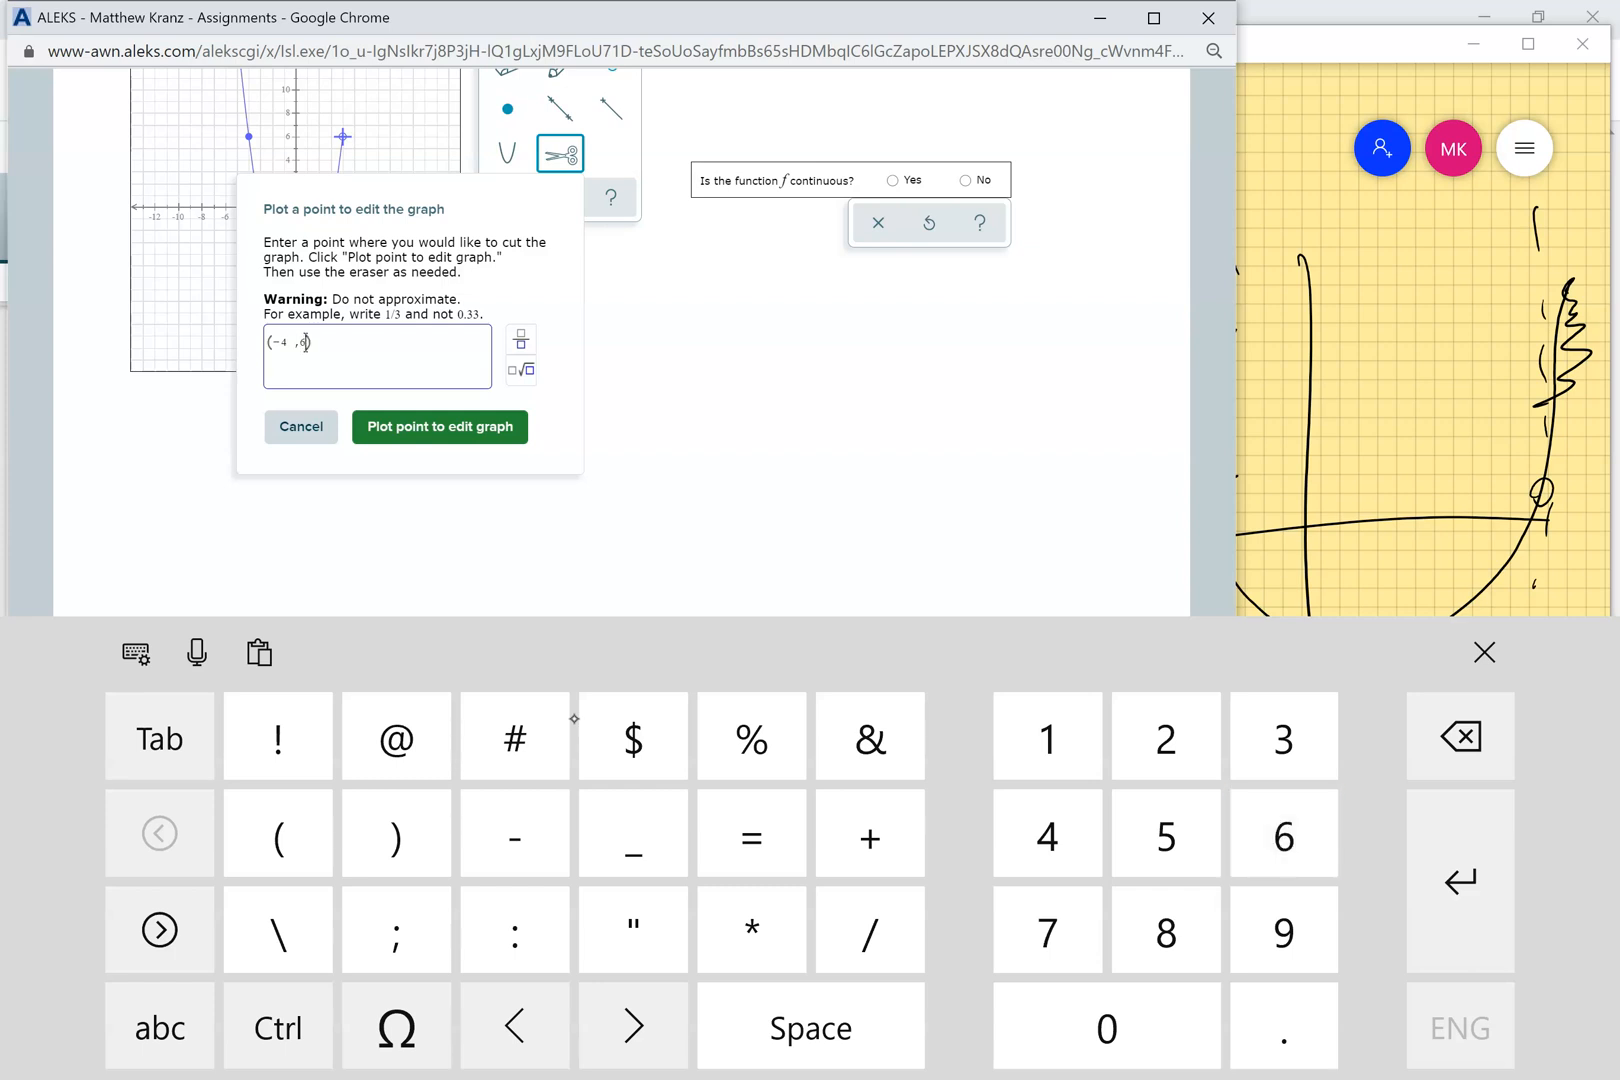
left_click(440, 426)
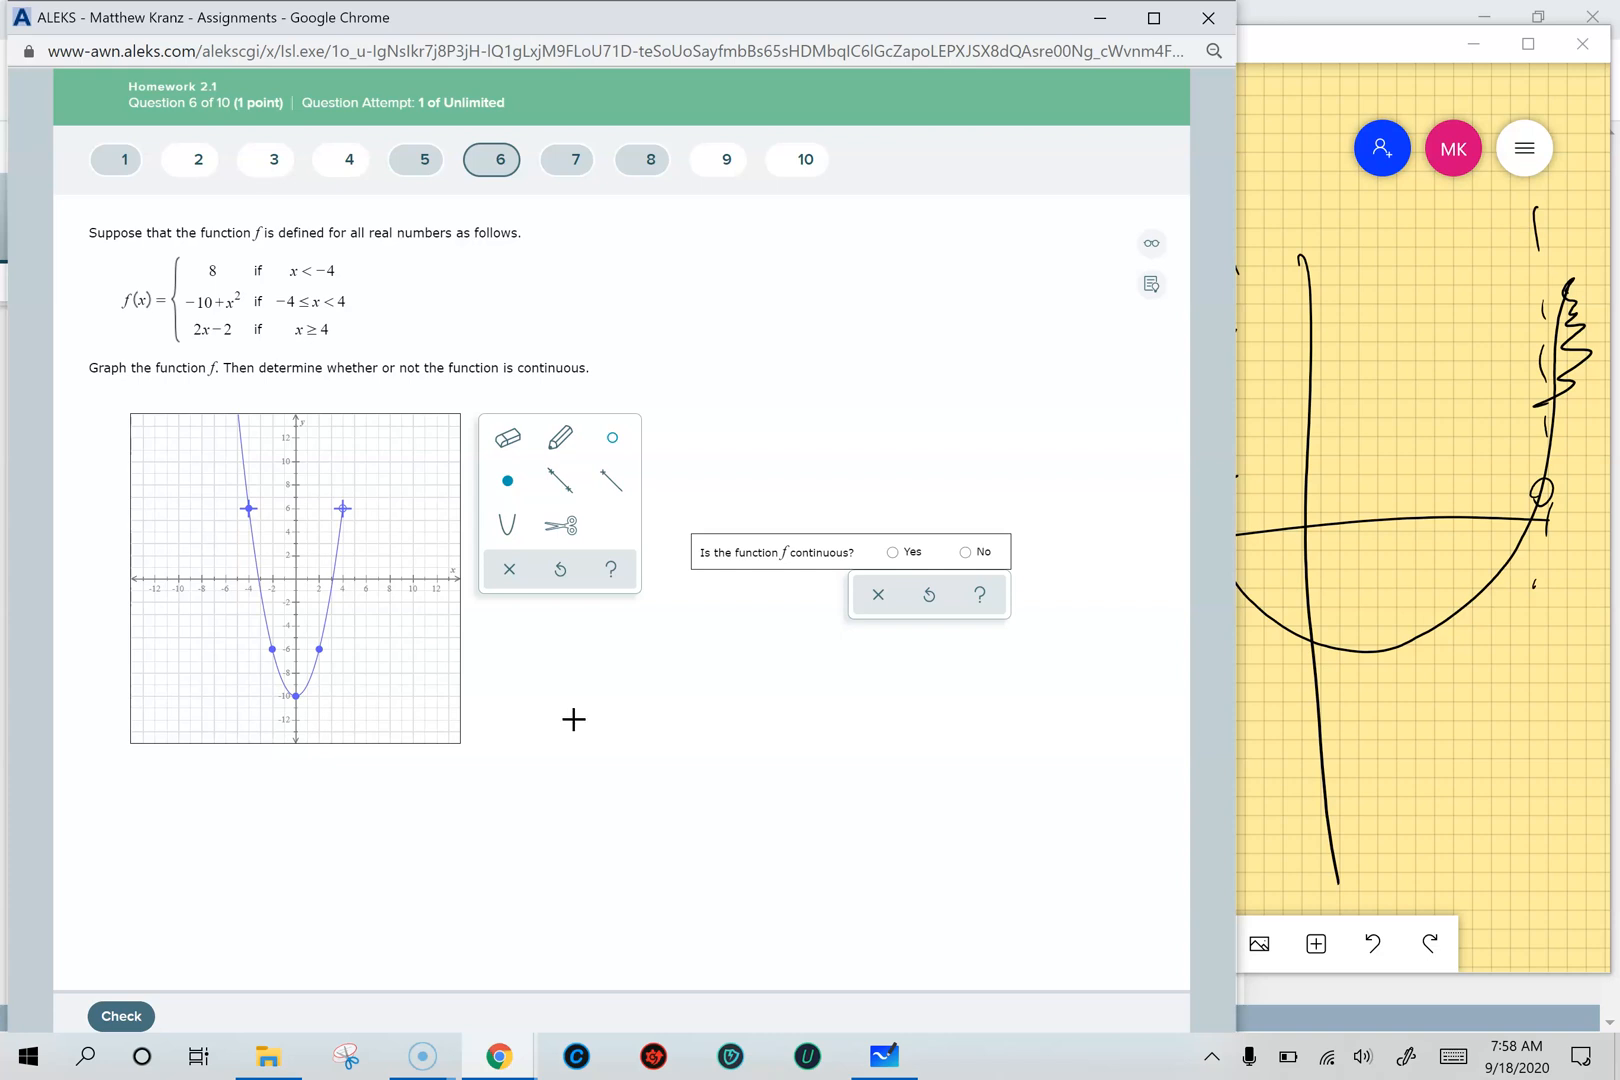
left_click(507, 437)
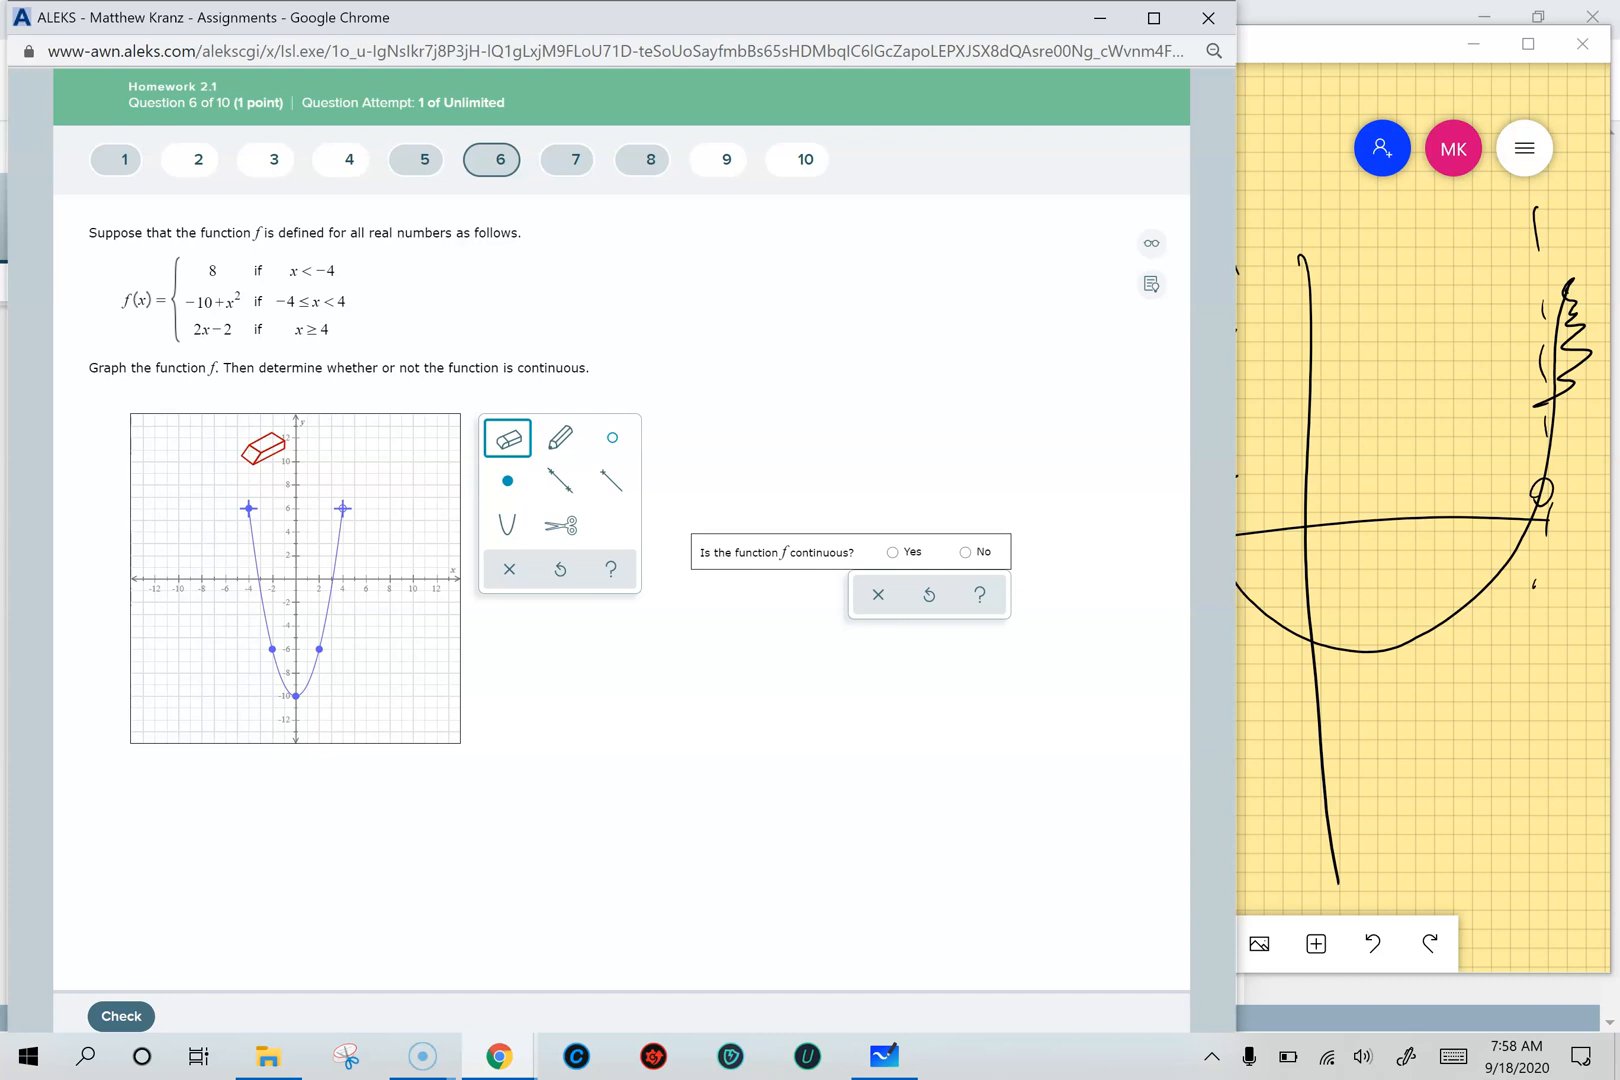
left_click(36, 1032)
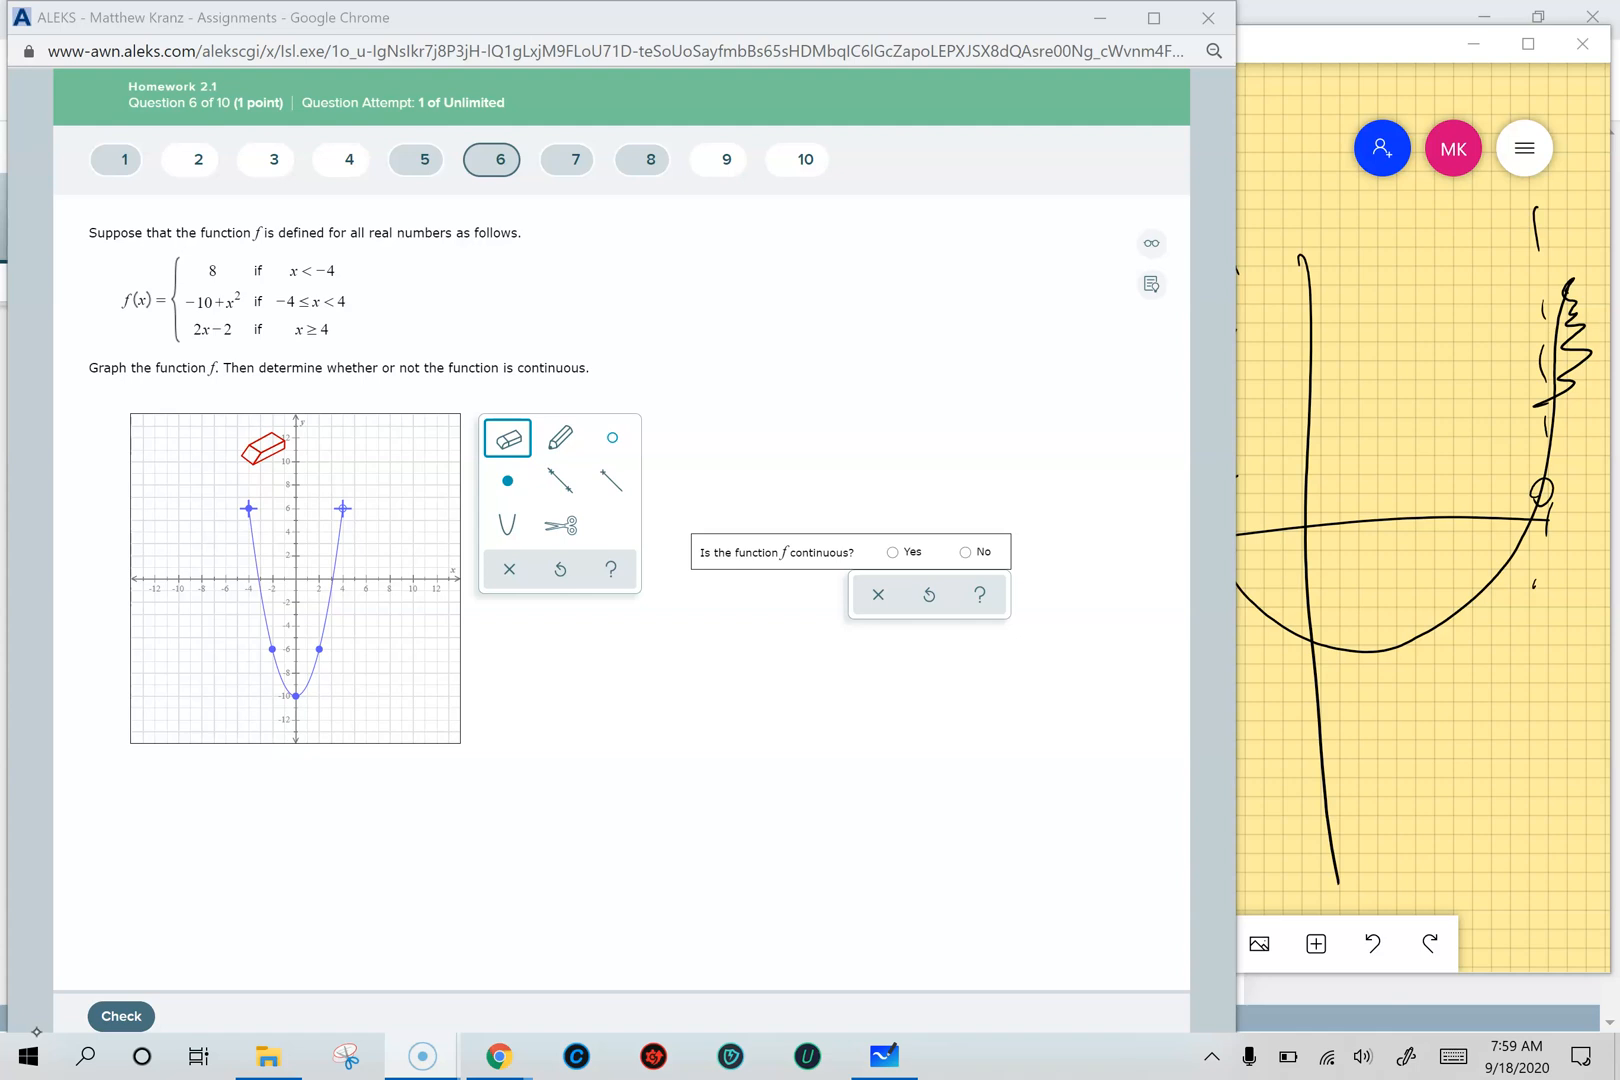
Plot an open point at (-4, 8) and draw a horizontal ray from it through (-12, 8)
left_click(612, 438)
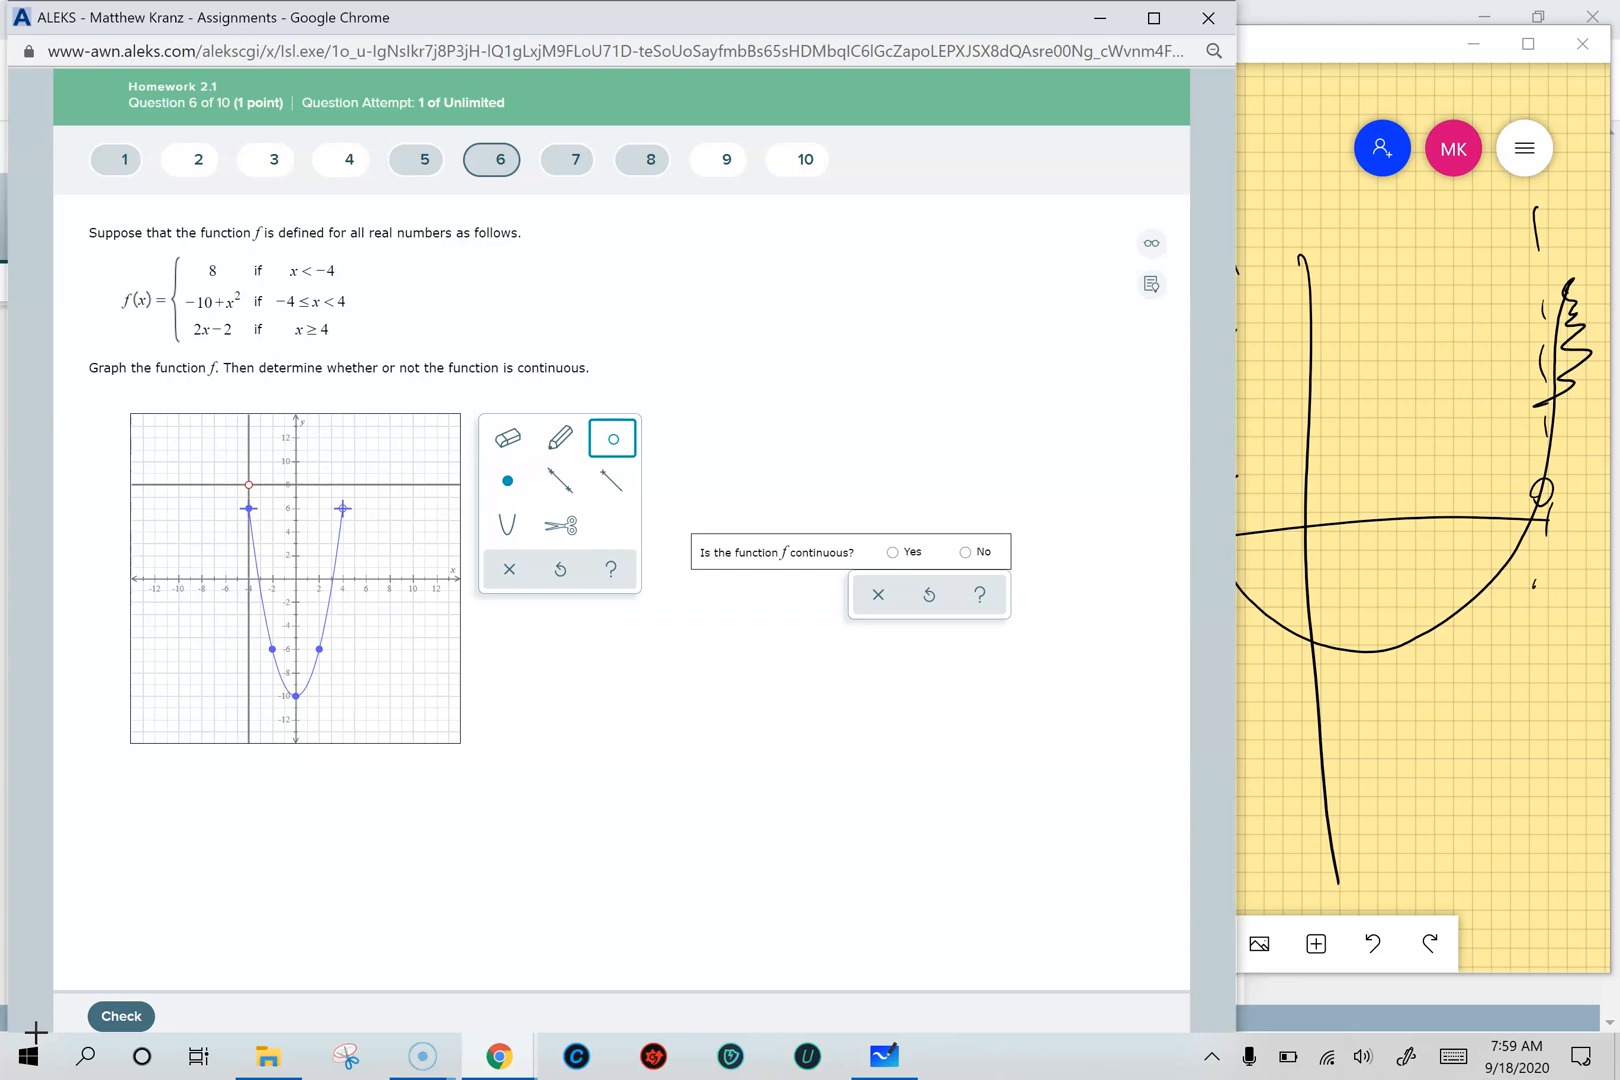
left_click(249, 485)
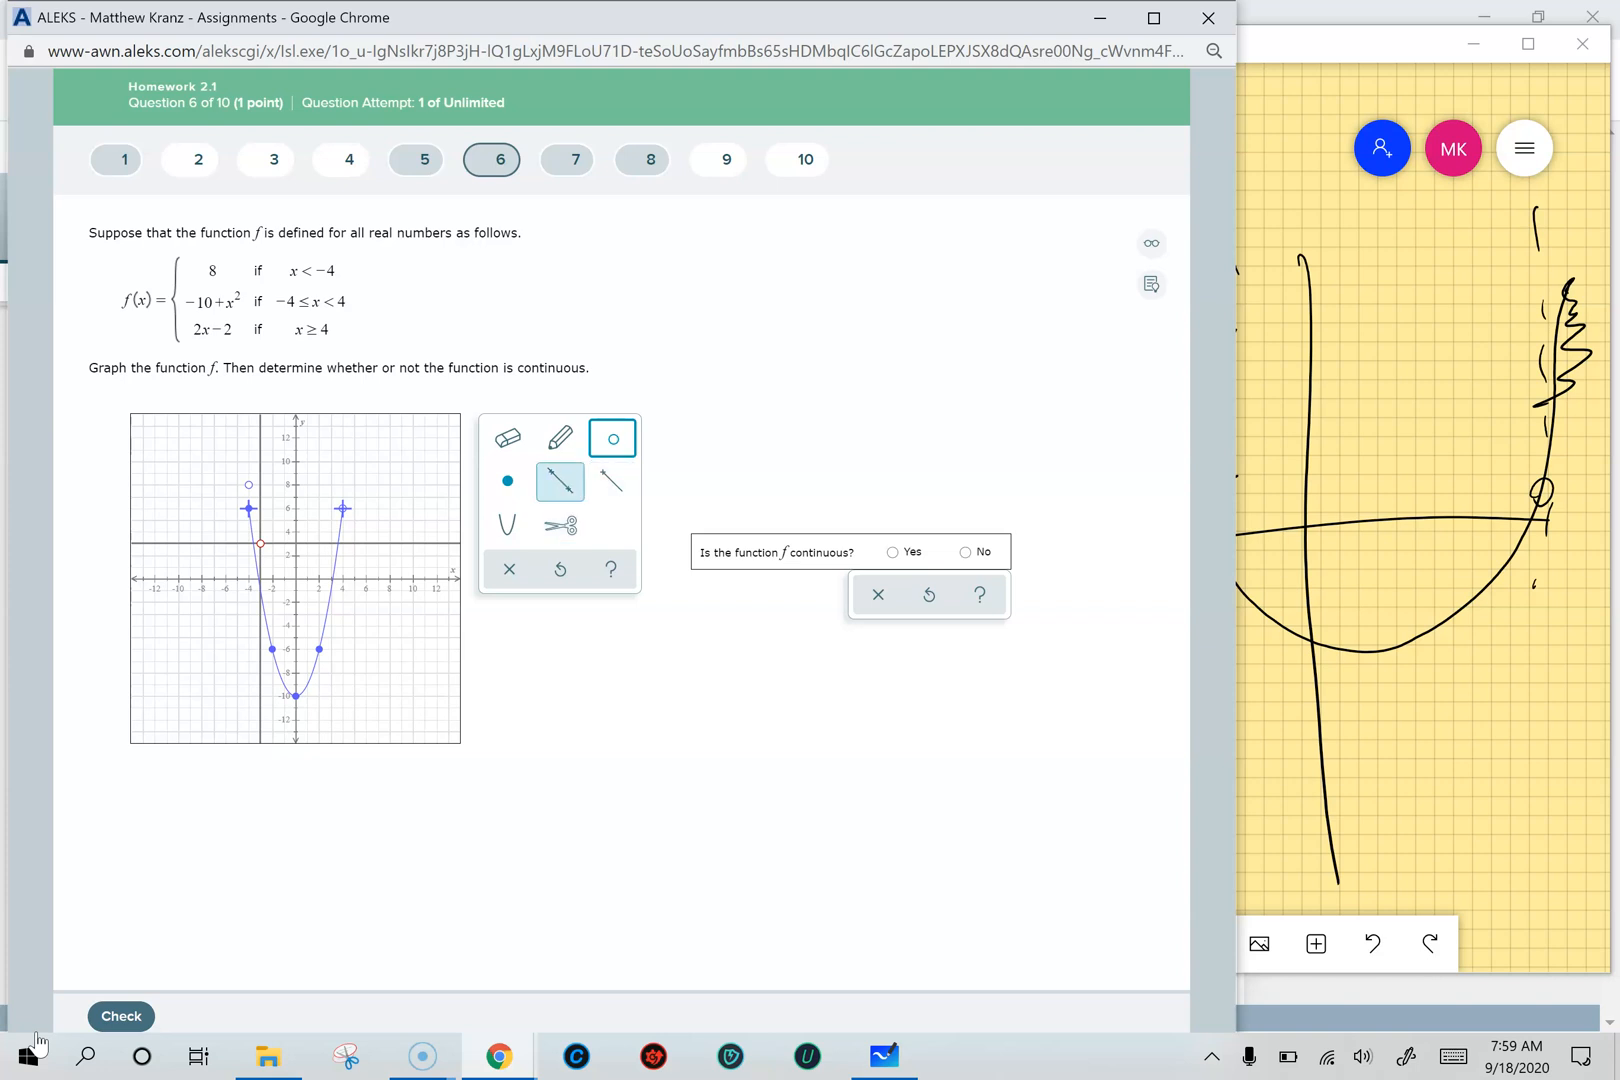
left_click(612, 481)
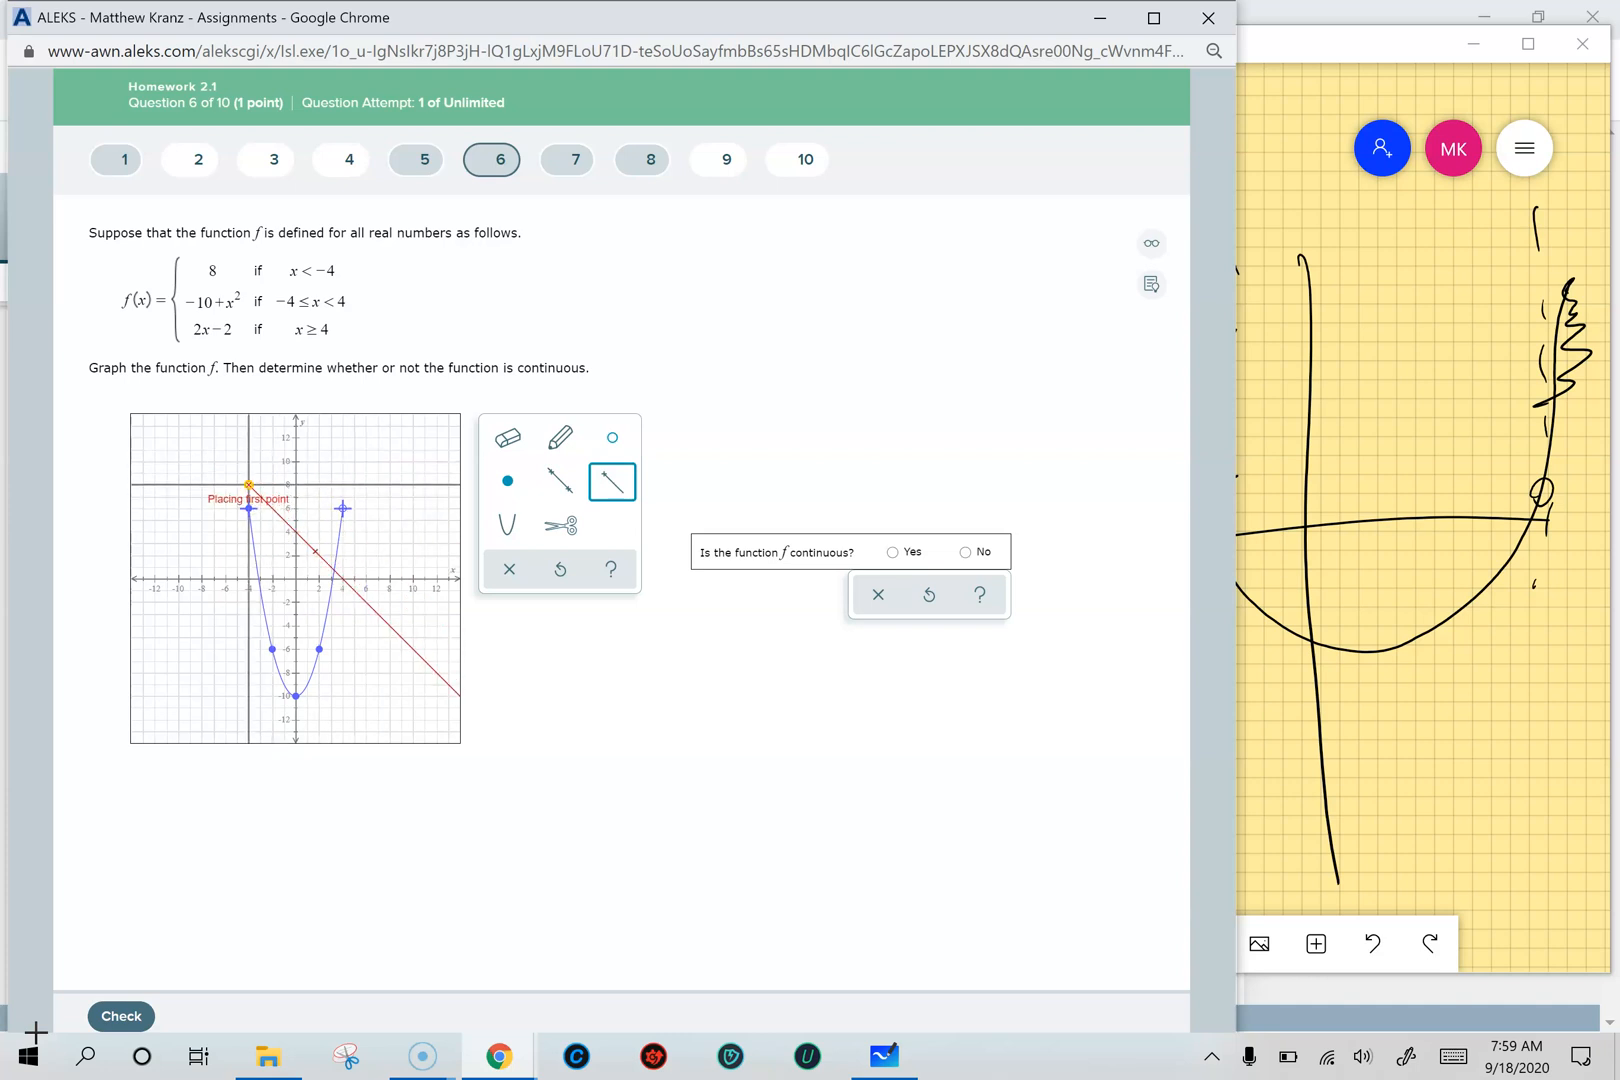
left_click(249, 484)
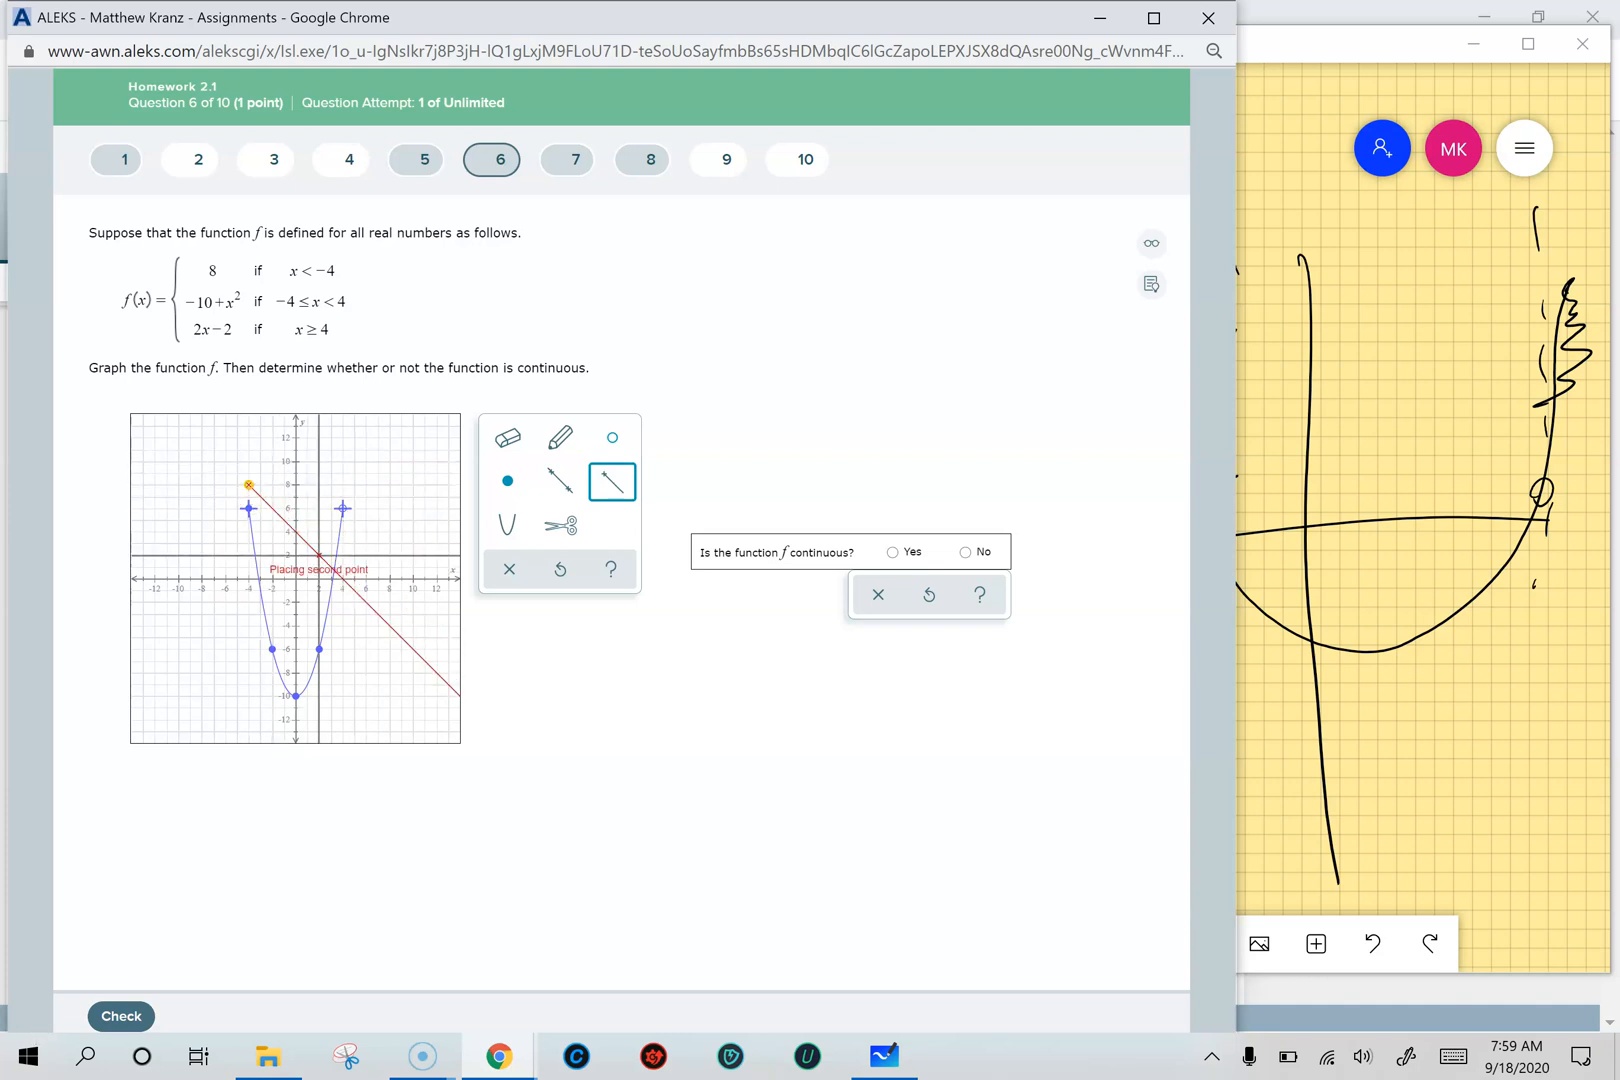
left_click(155, 484)
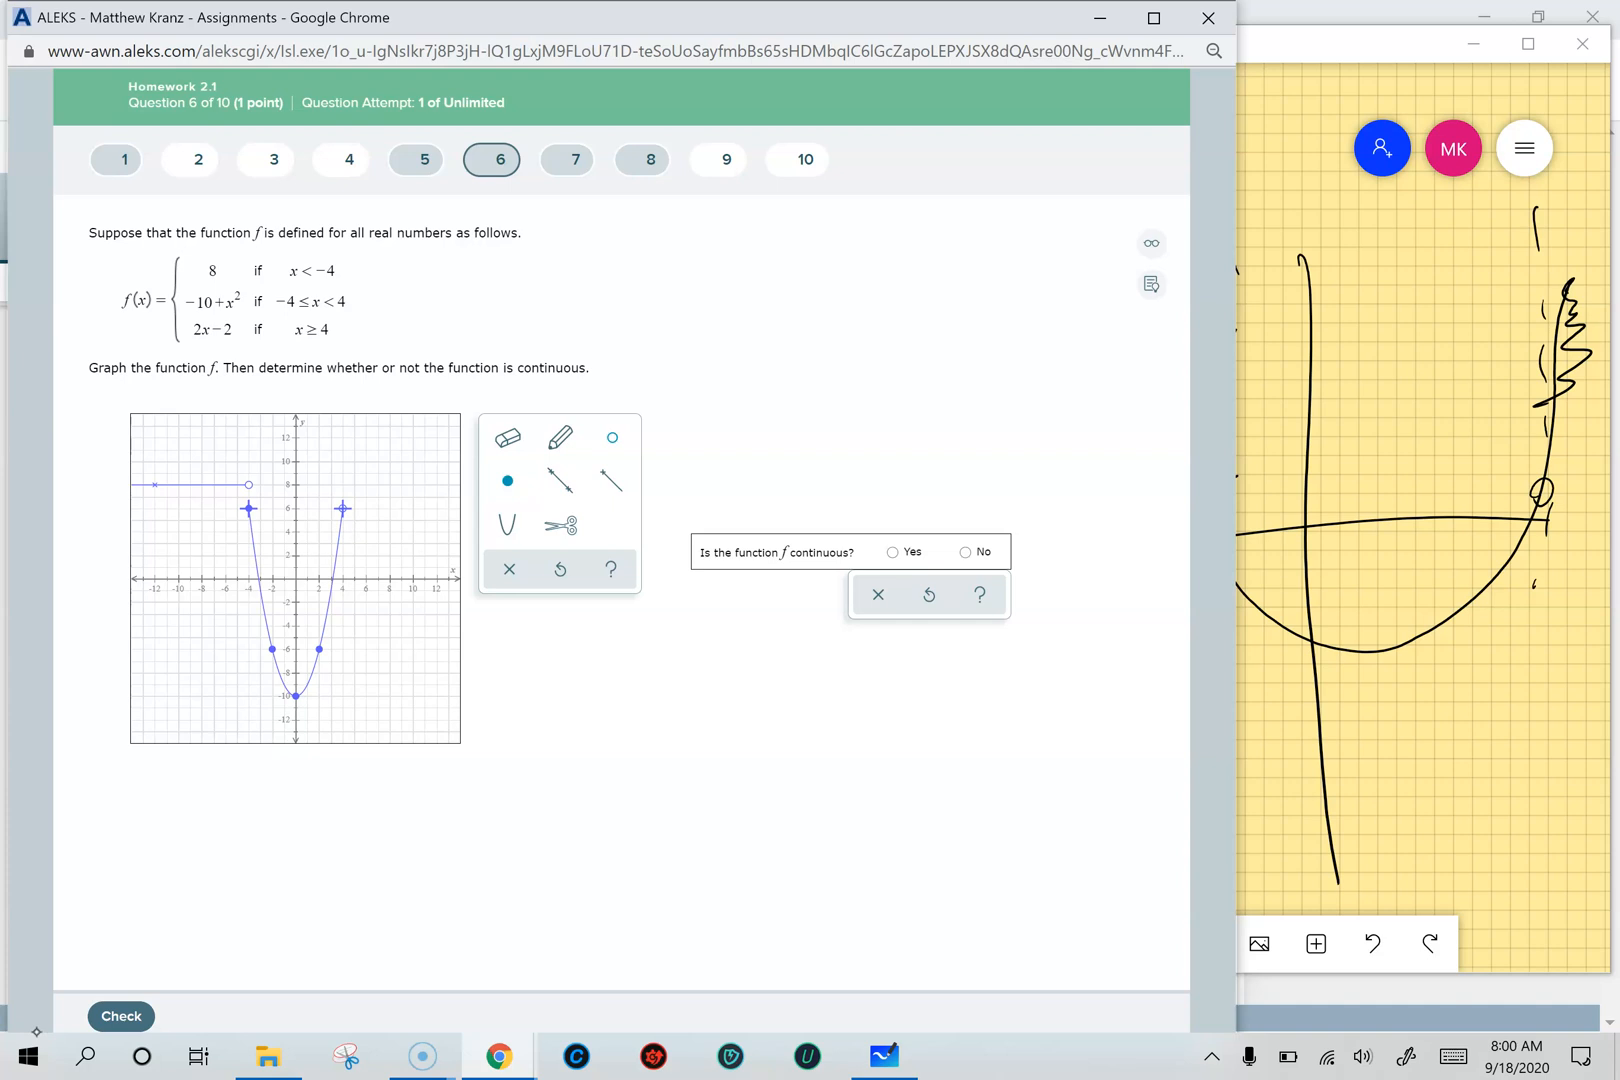
Plot filled points of the line 2x-2 at (0, -2), (1, 0), (2, 2), (3, 4), (4, 6) and (5, 8)
left_click(508, 481)
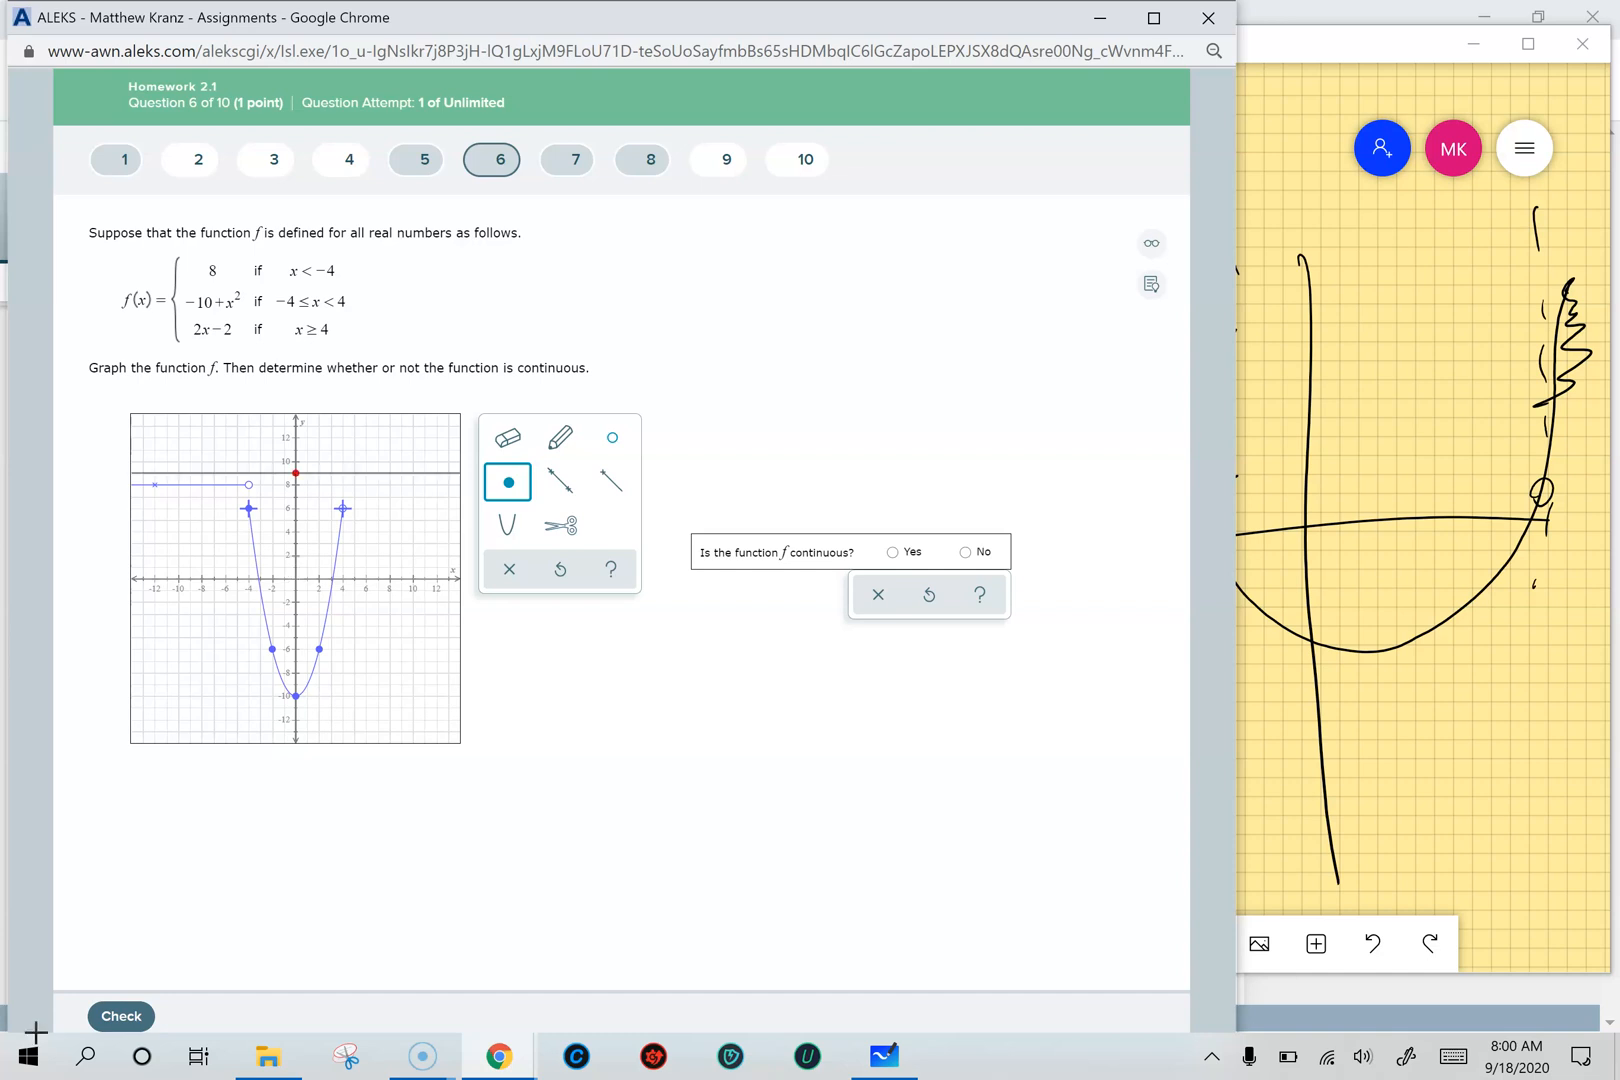
left_click(296, 602)
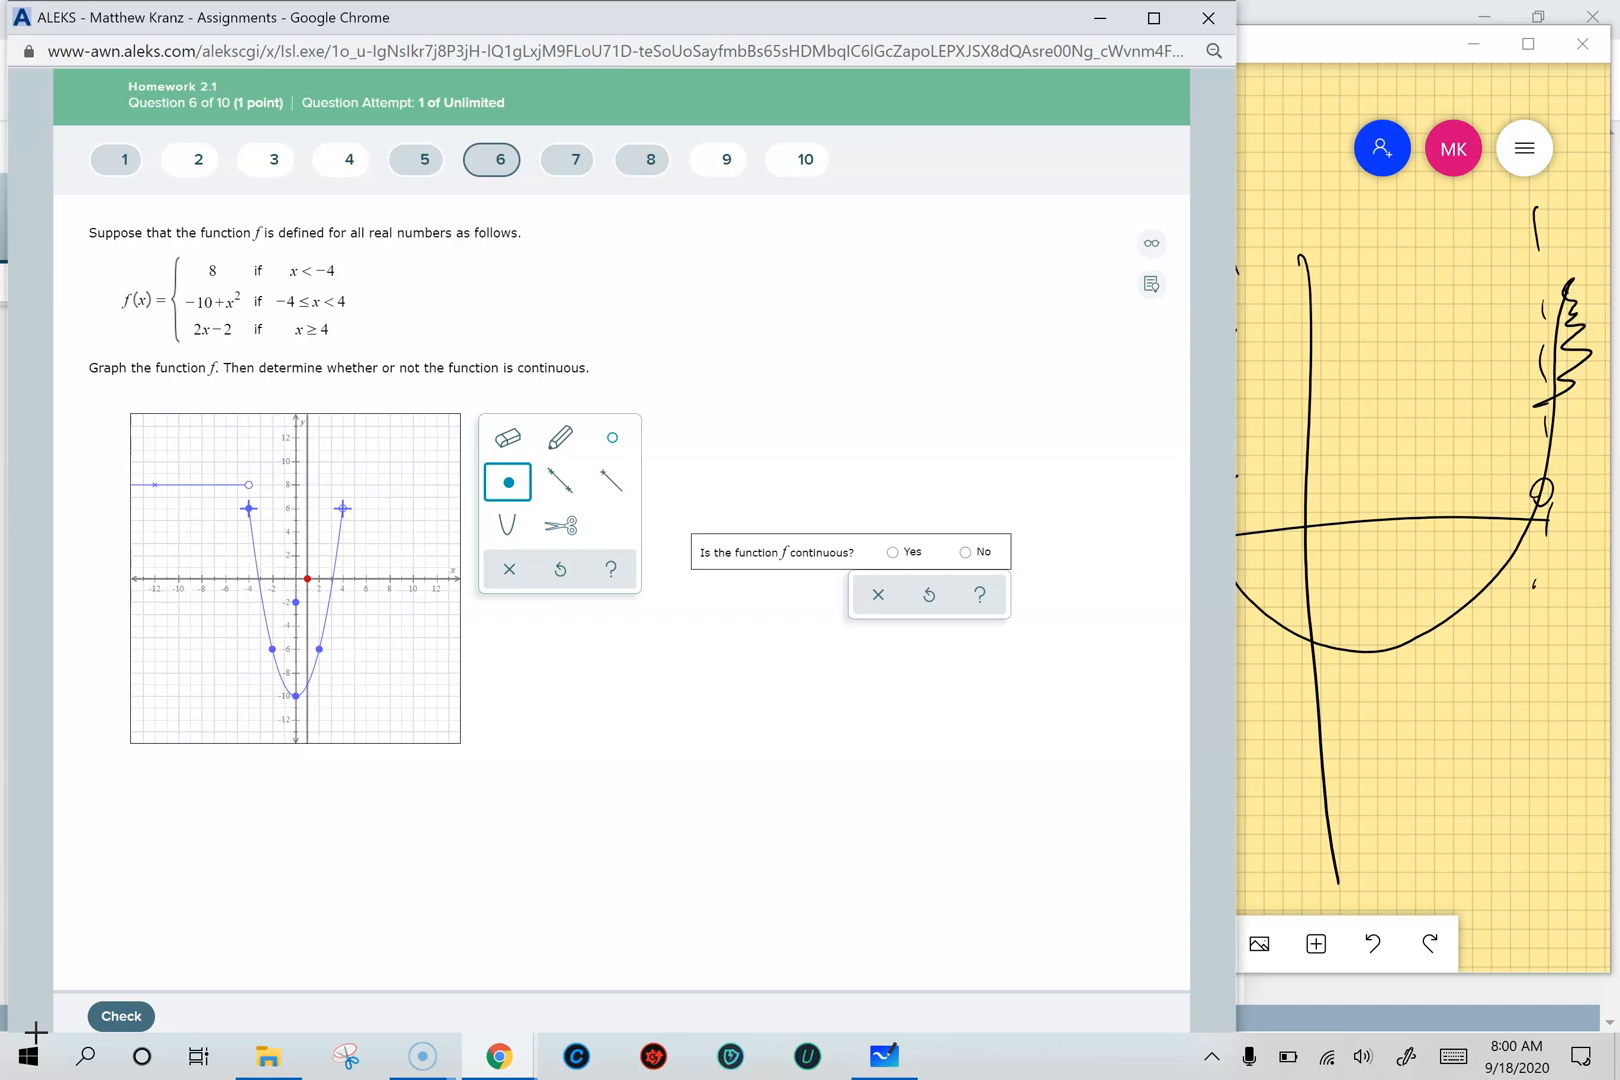
left_click(307, 578)
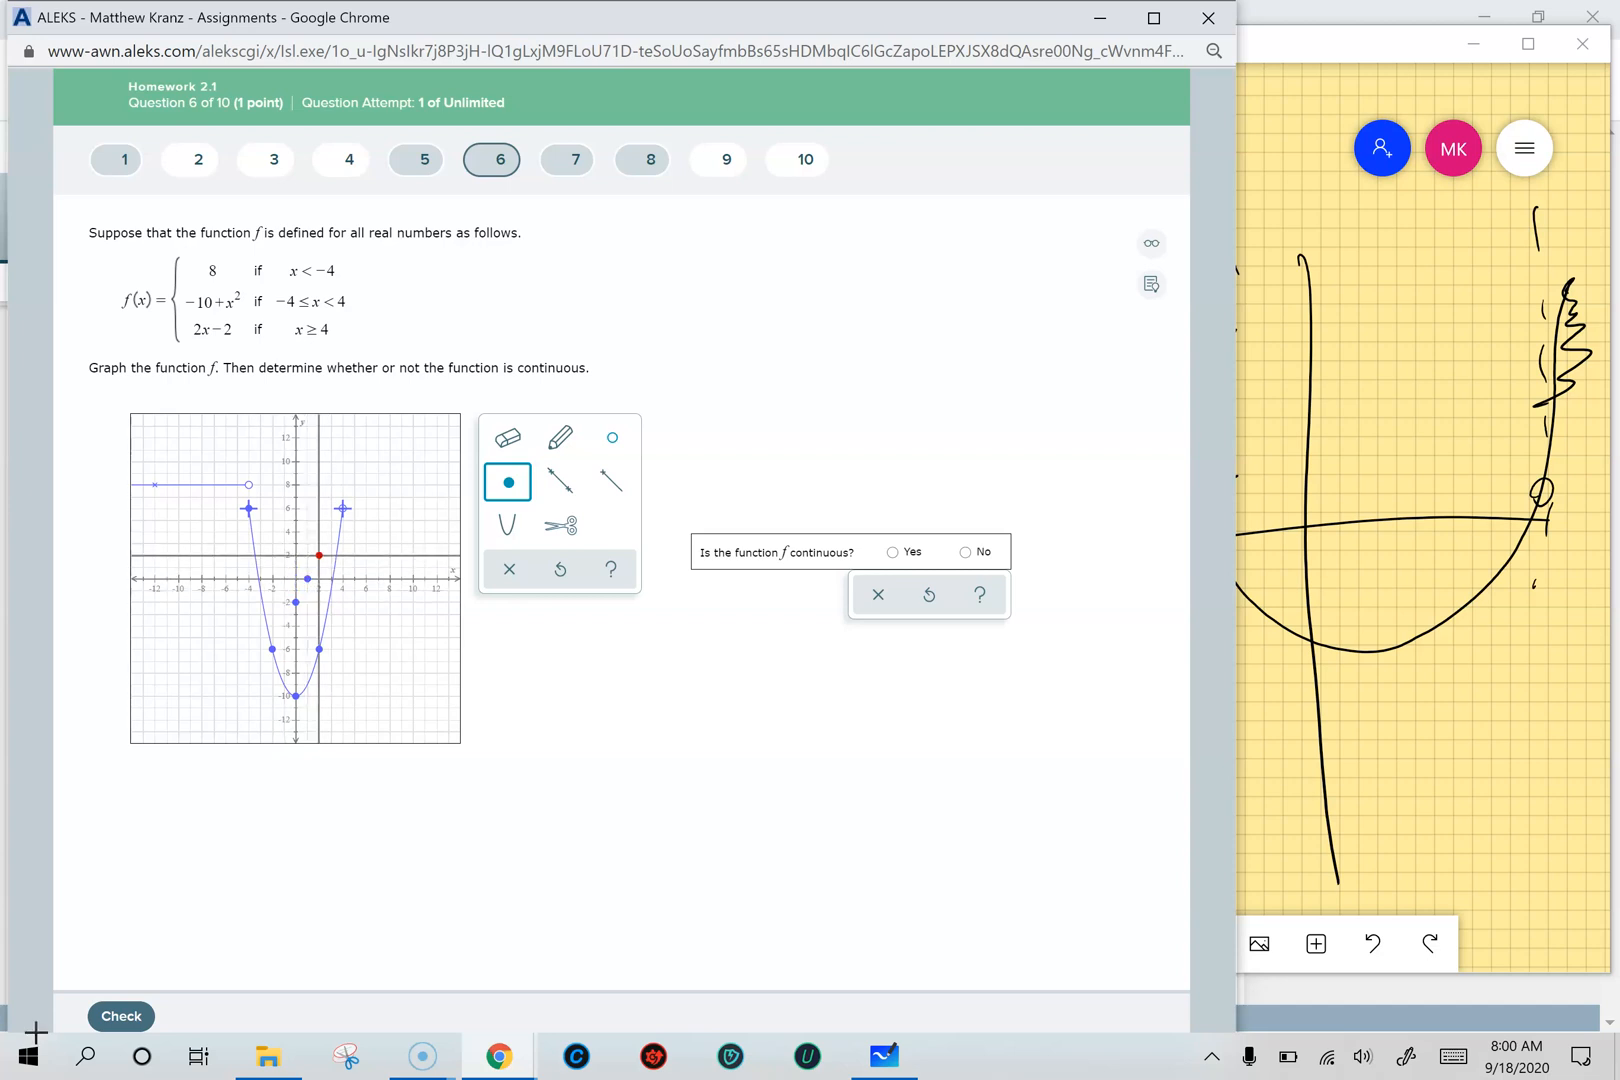
left_click(319, 554)
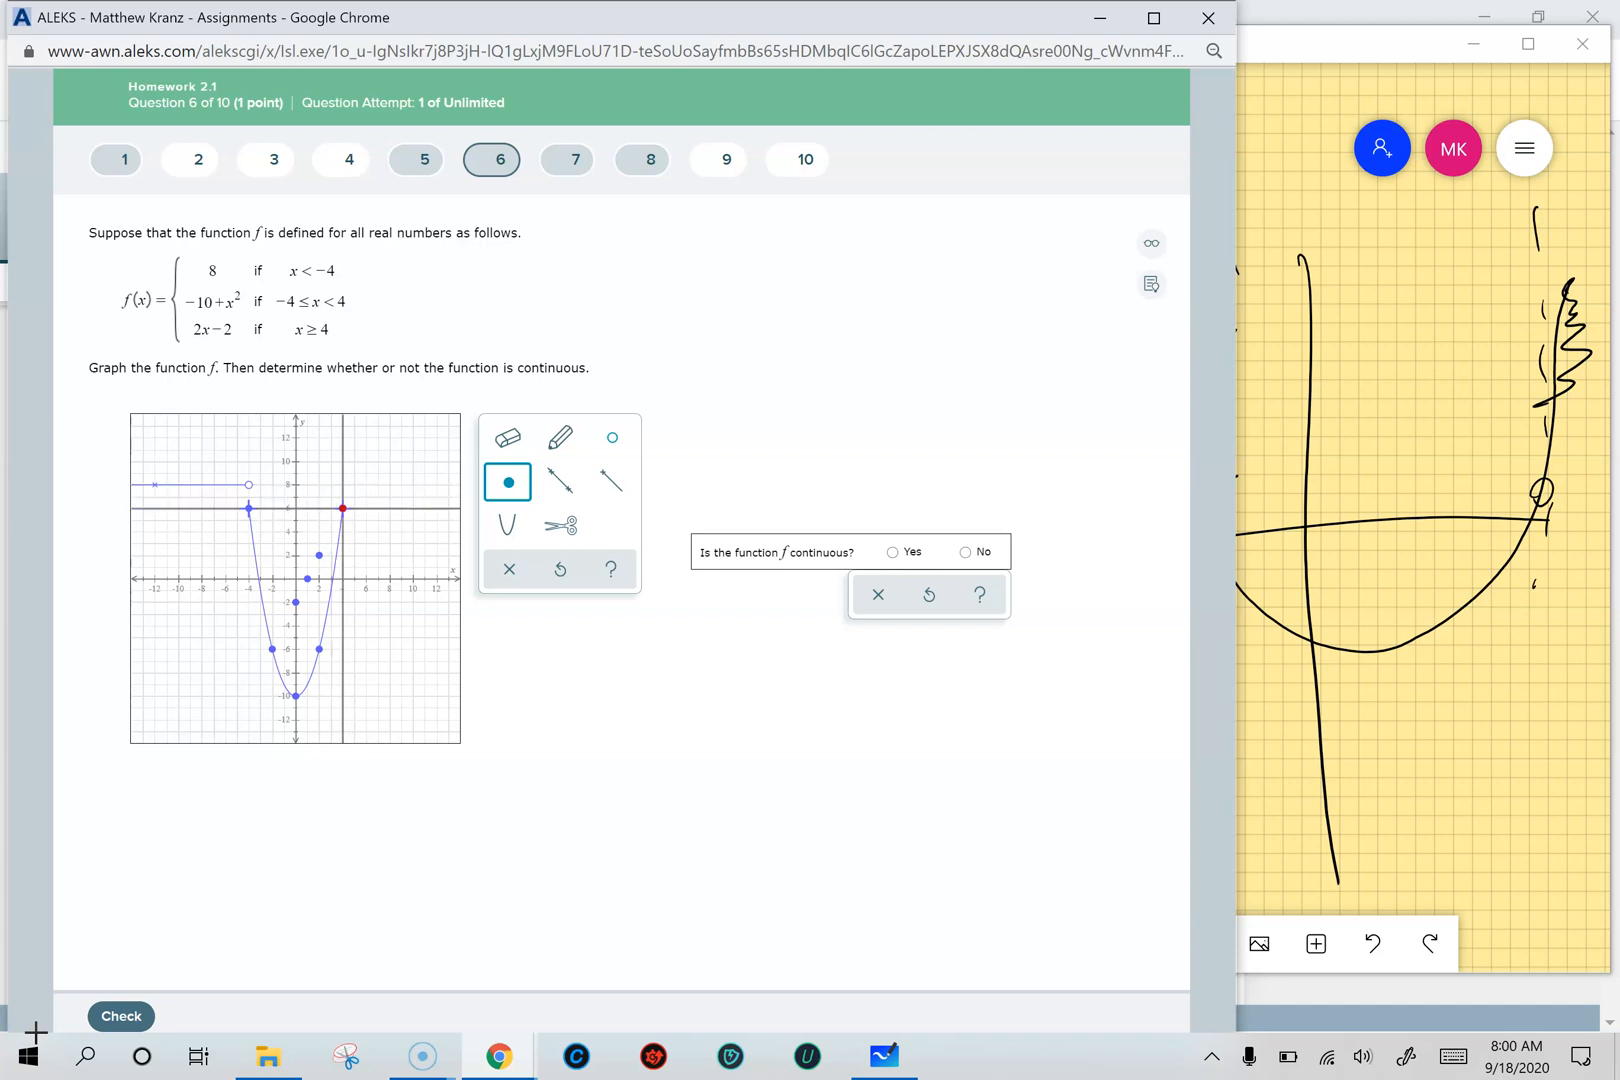
left_click(343, 508)
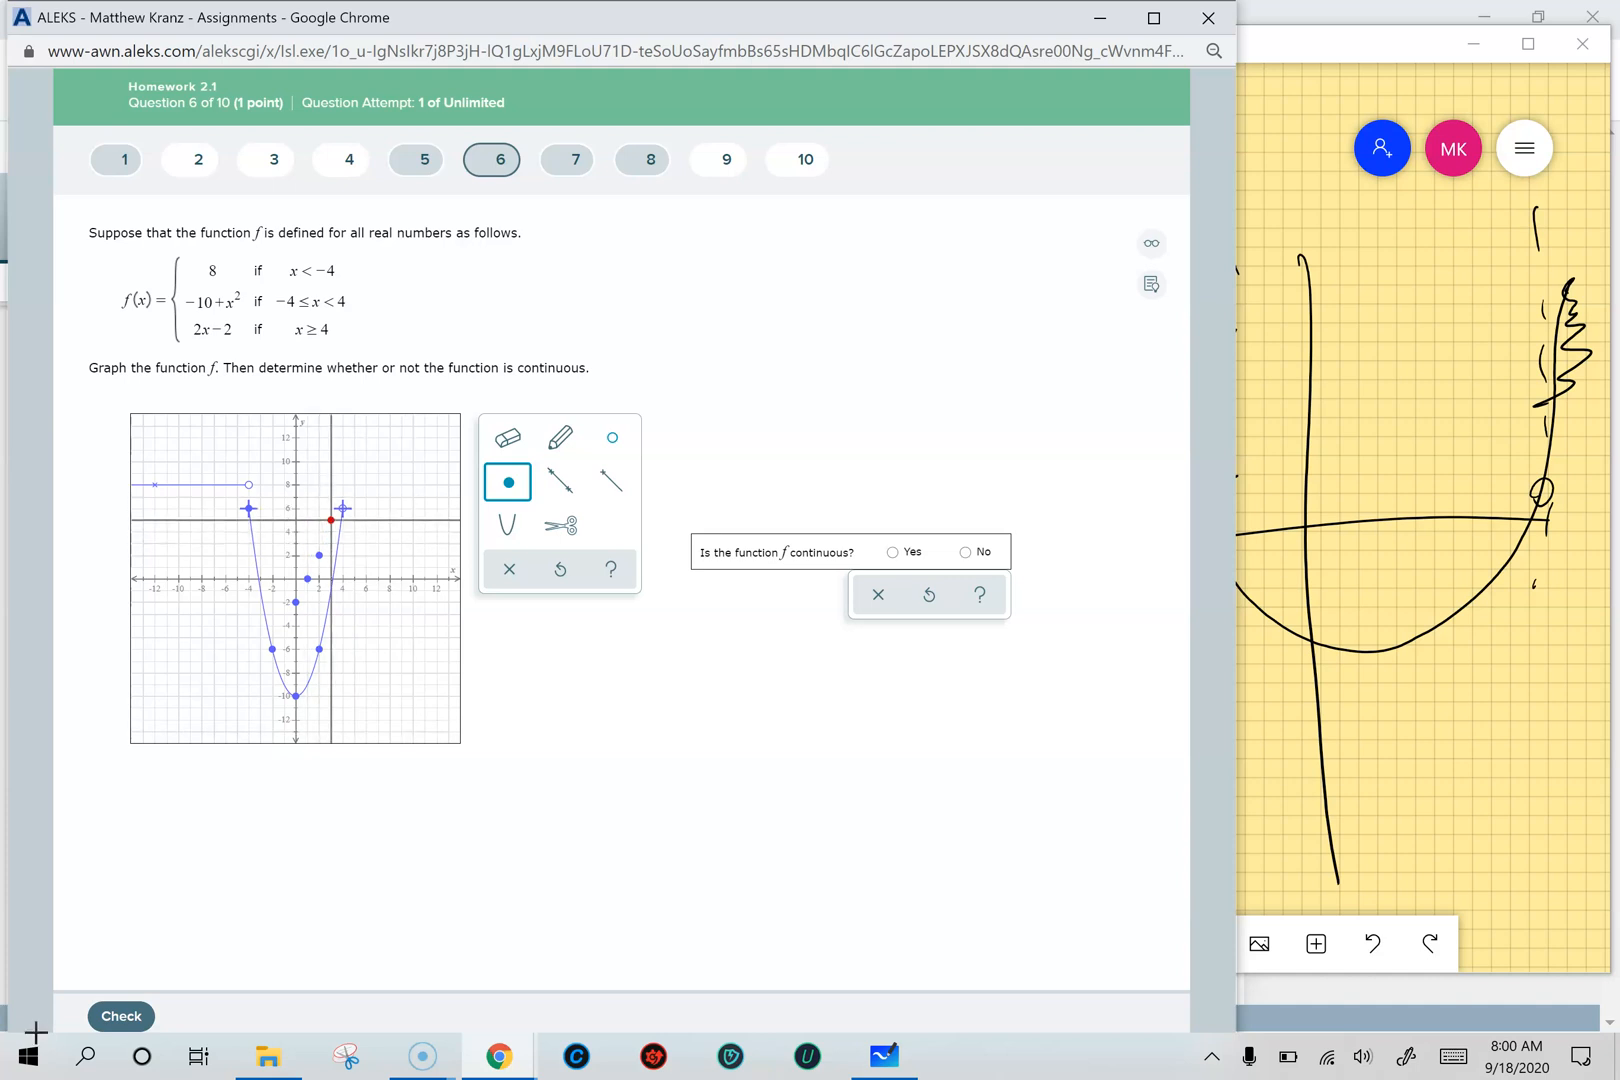
left_click(331, 531)
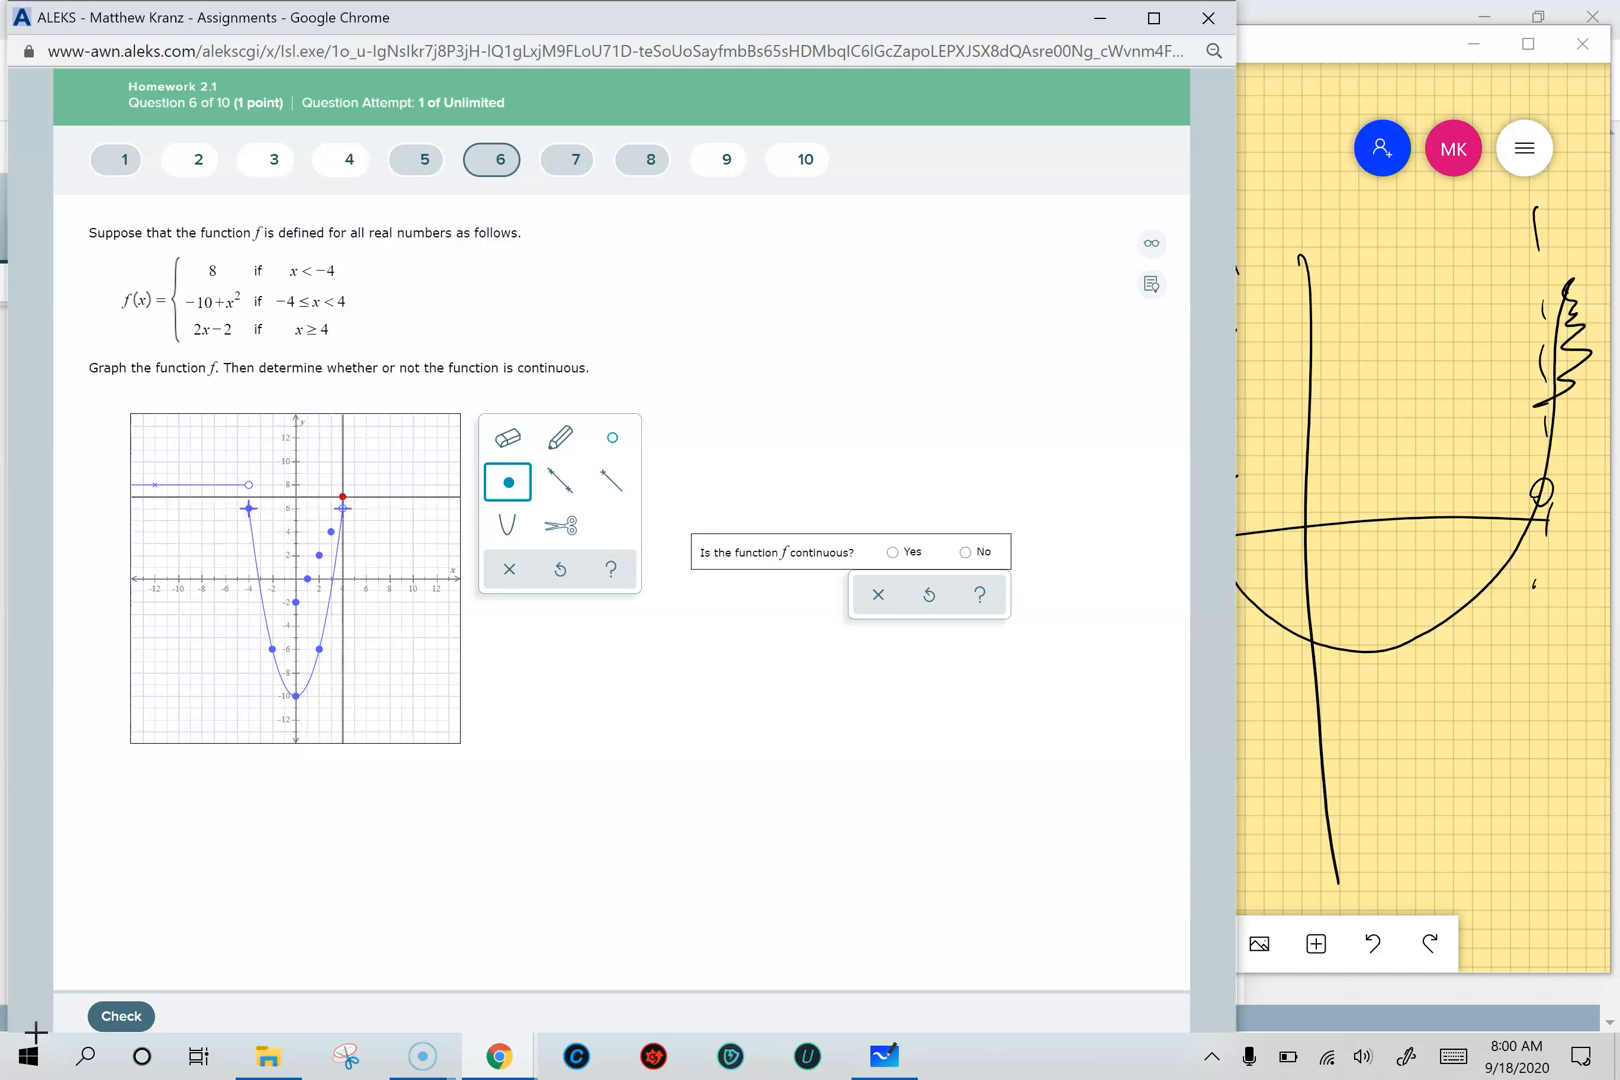
left_click(343, 508)
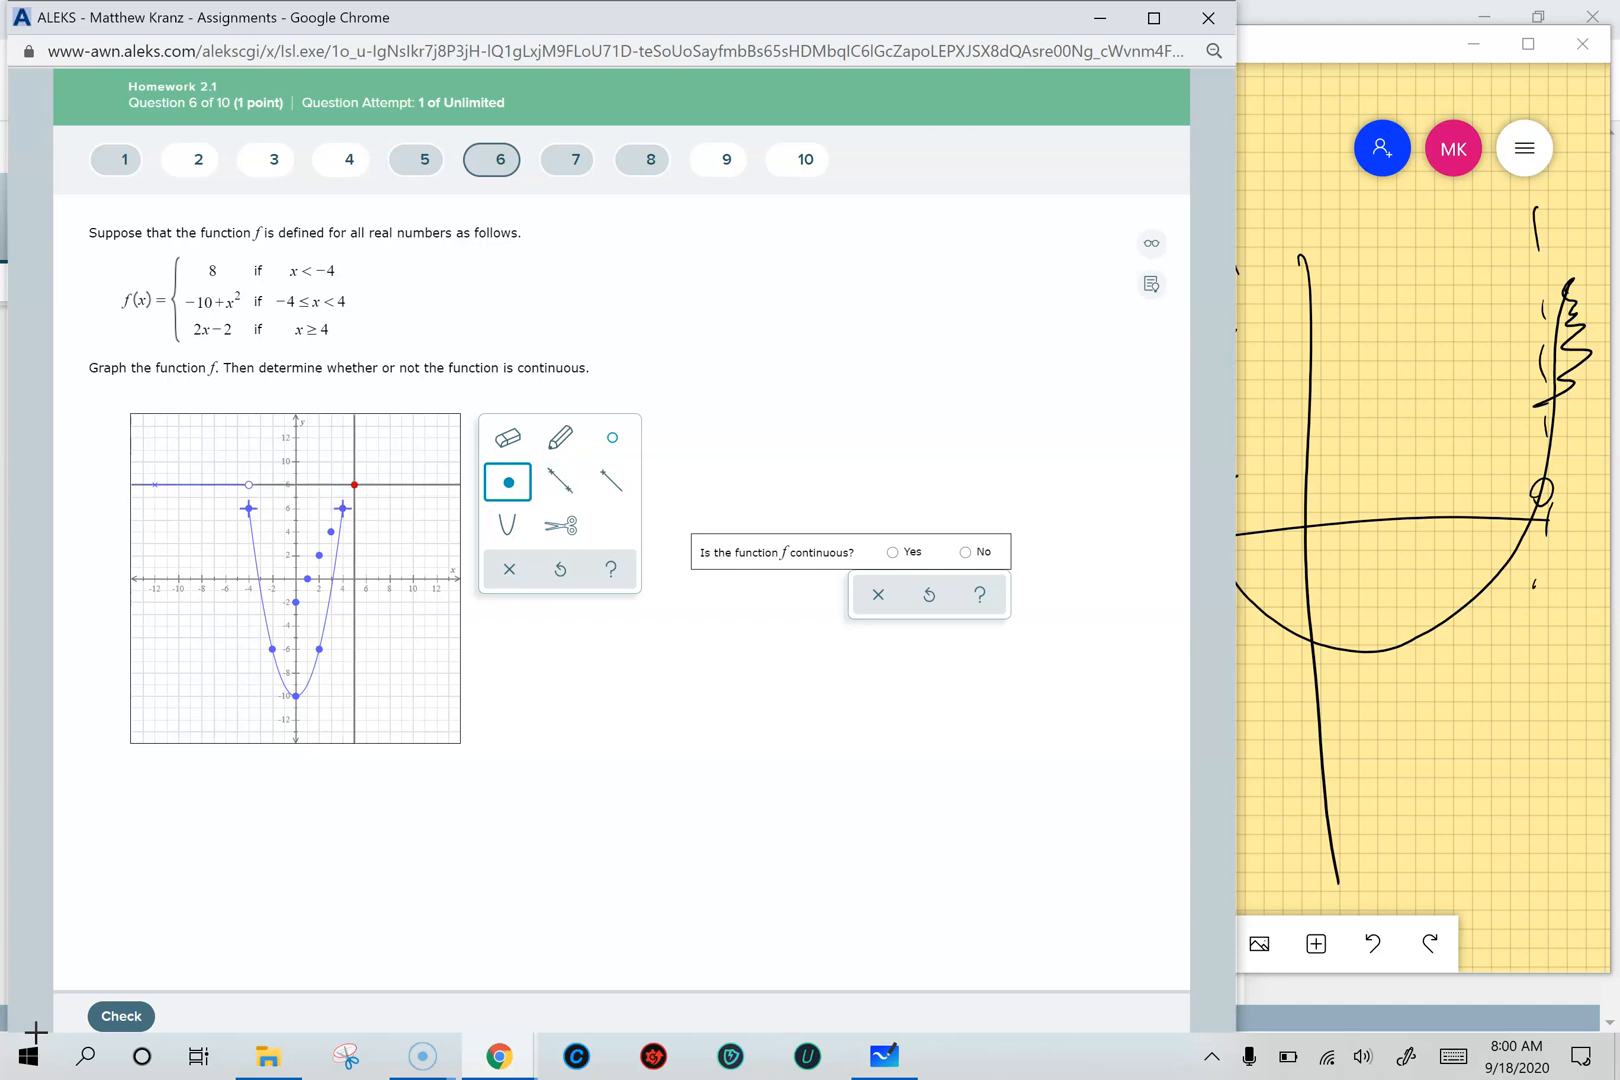
left_click(355, 485)
left_click(612, 481)
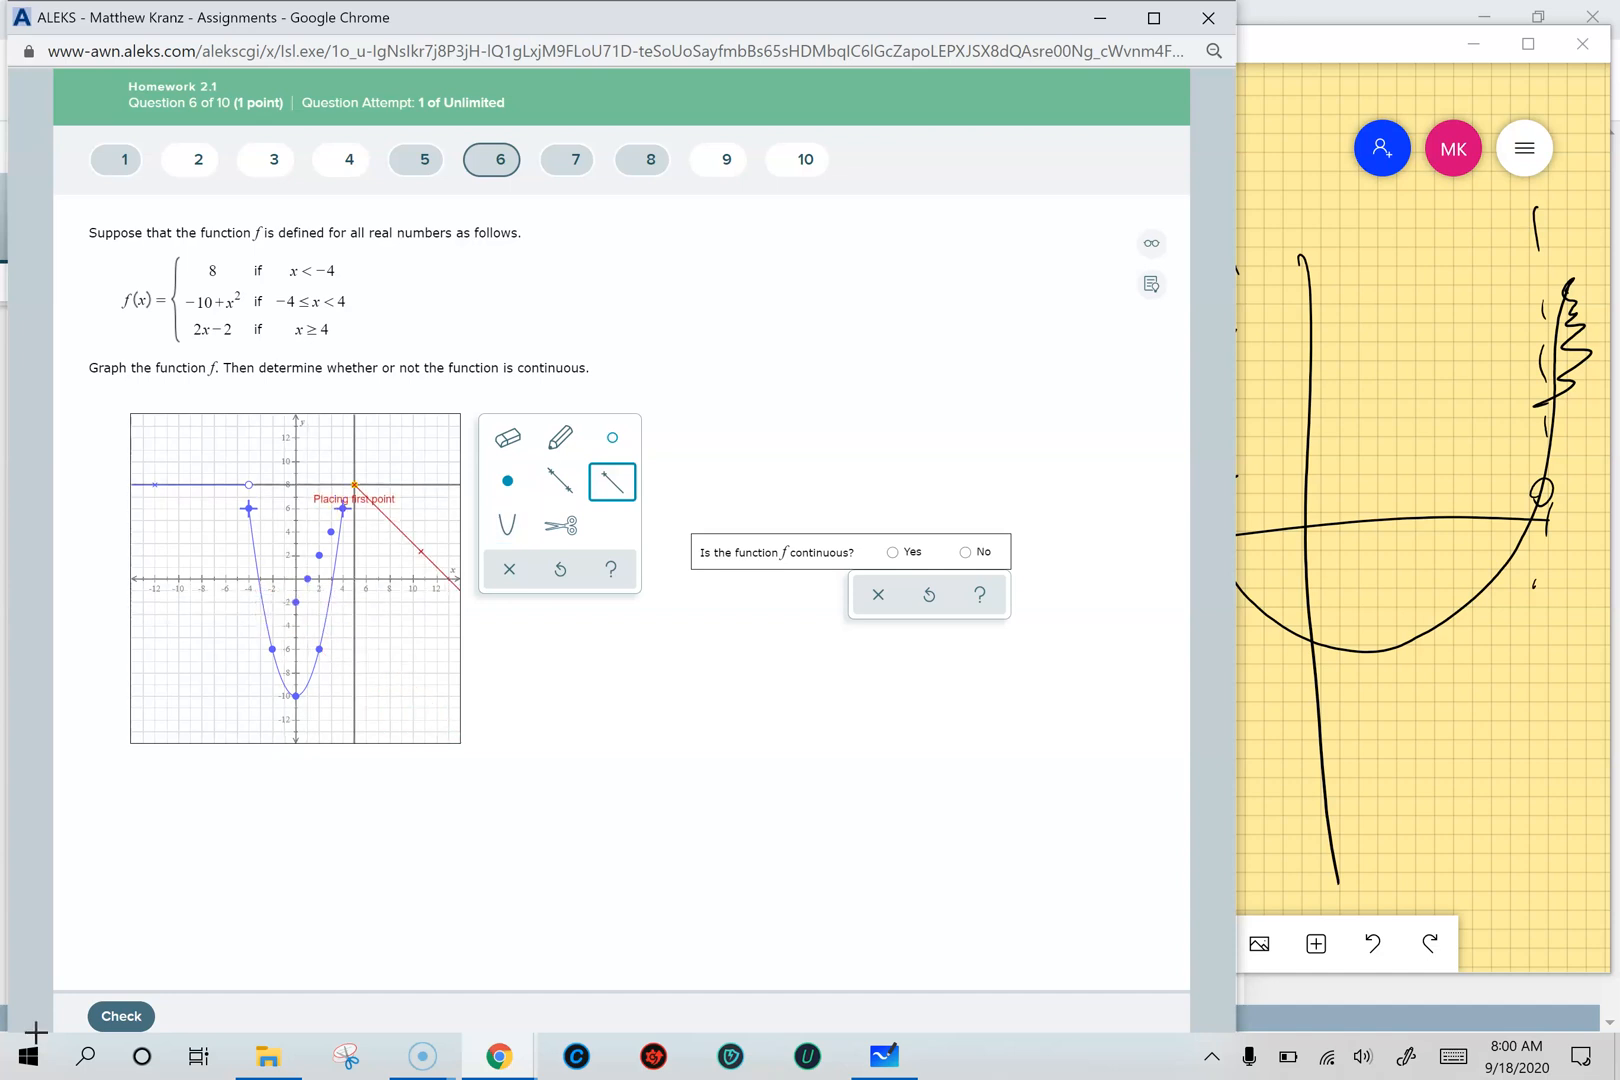
left_click(355, 485)
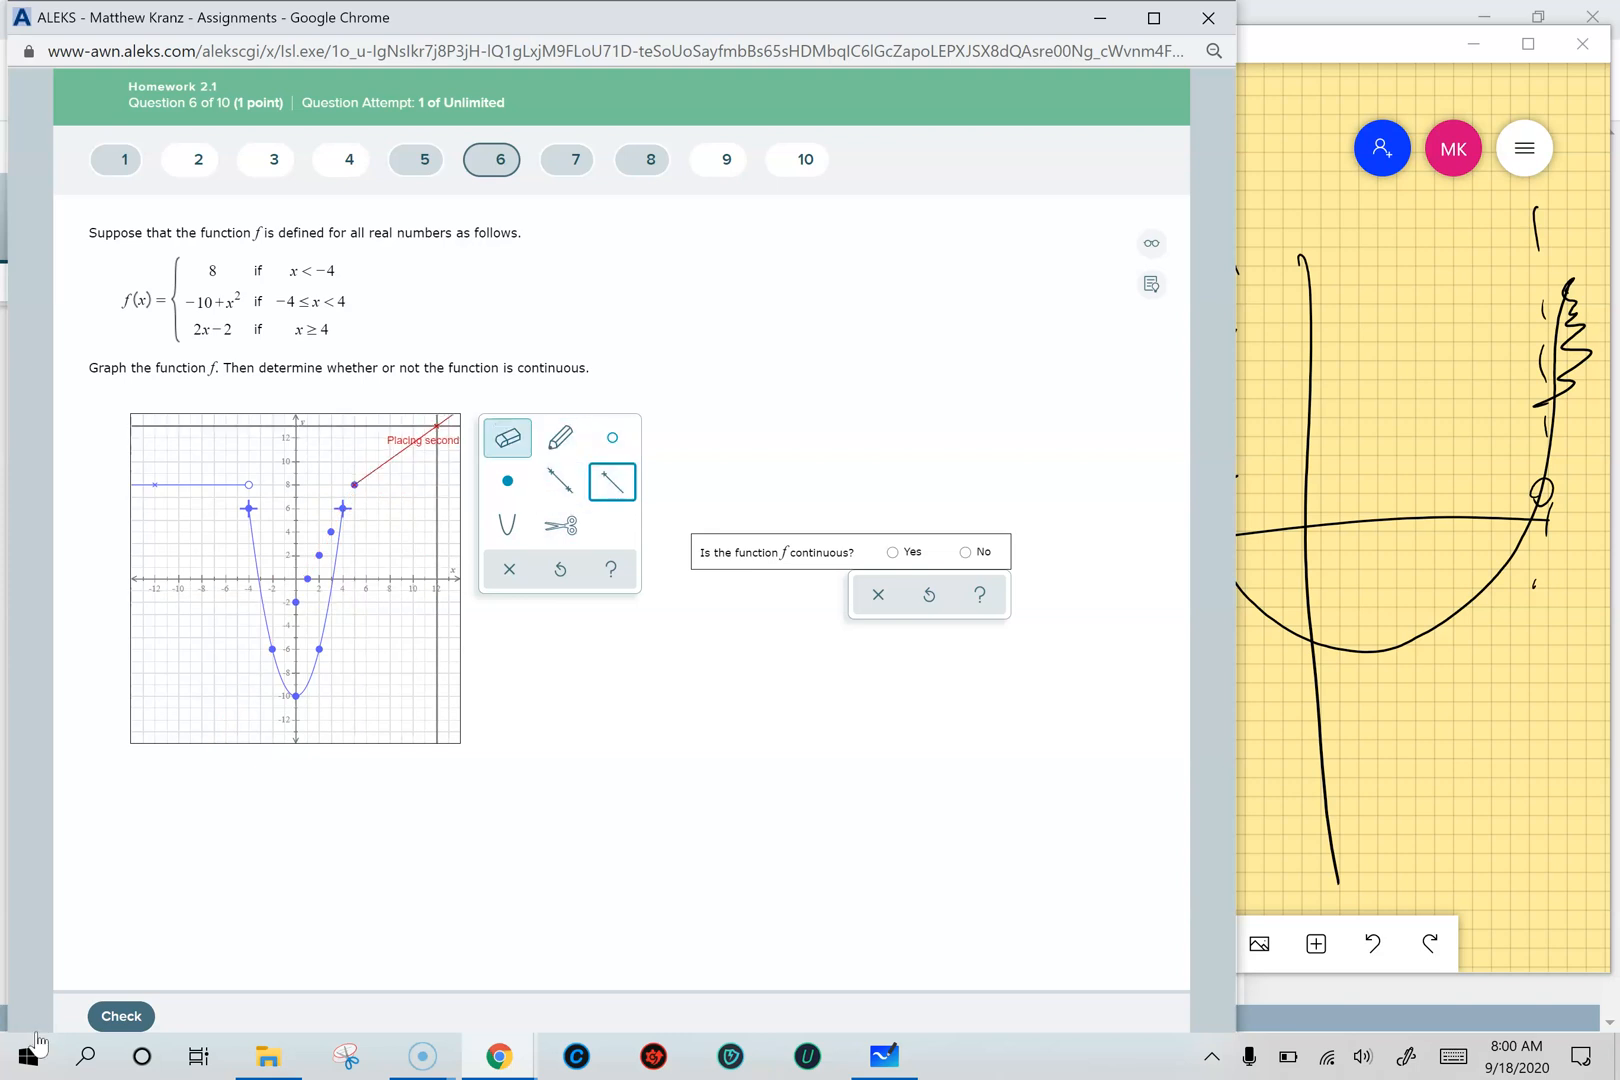
left_click(508, 438)
Draw a ray from (0, -2) through (5, 8)
left_click(612, 482)
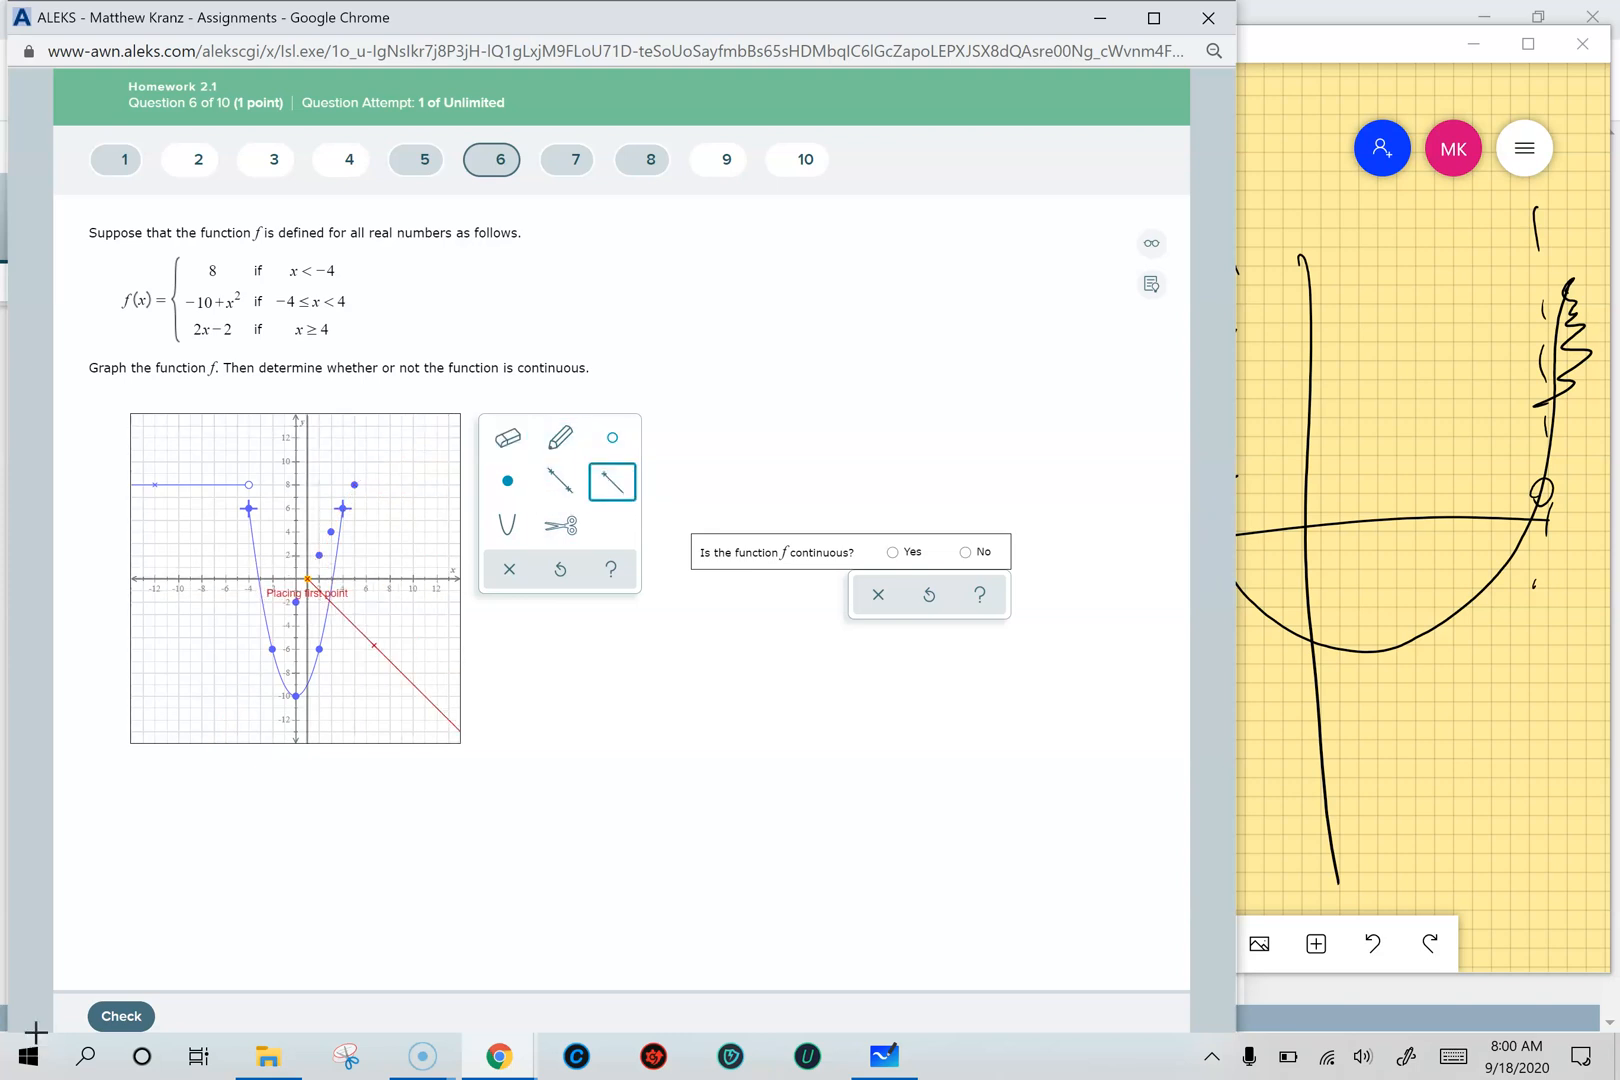
left_click(296, 602)
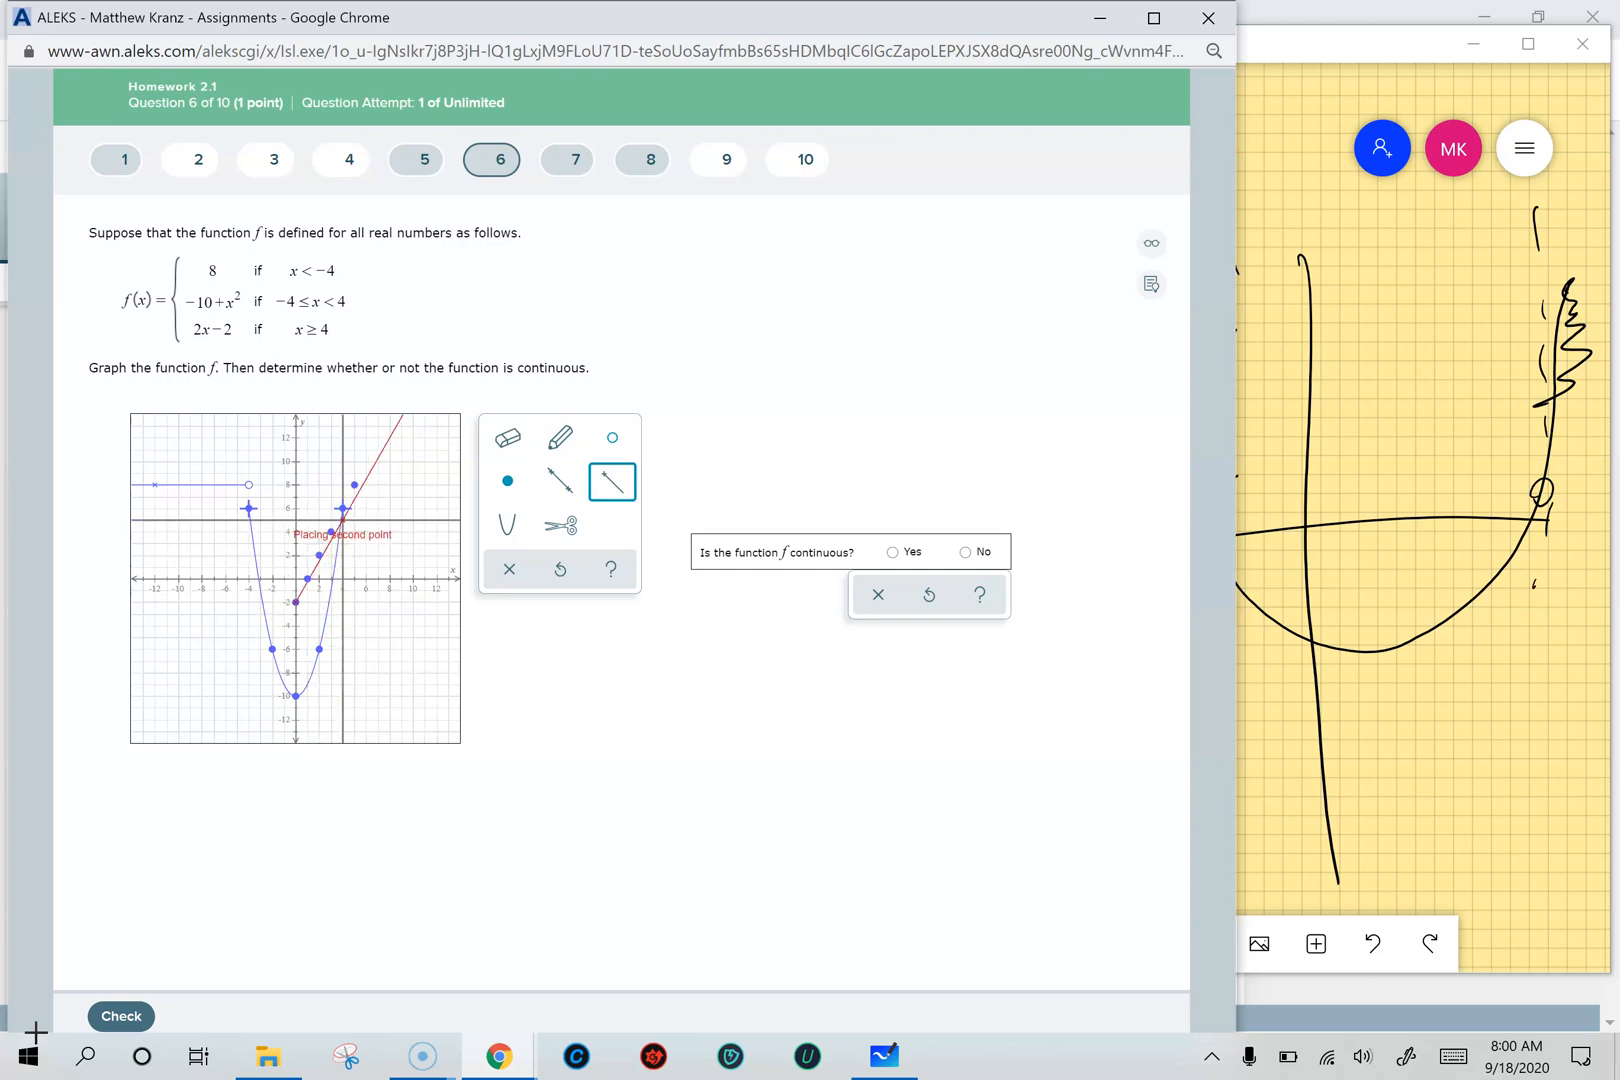
left_click(354, 485)
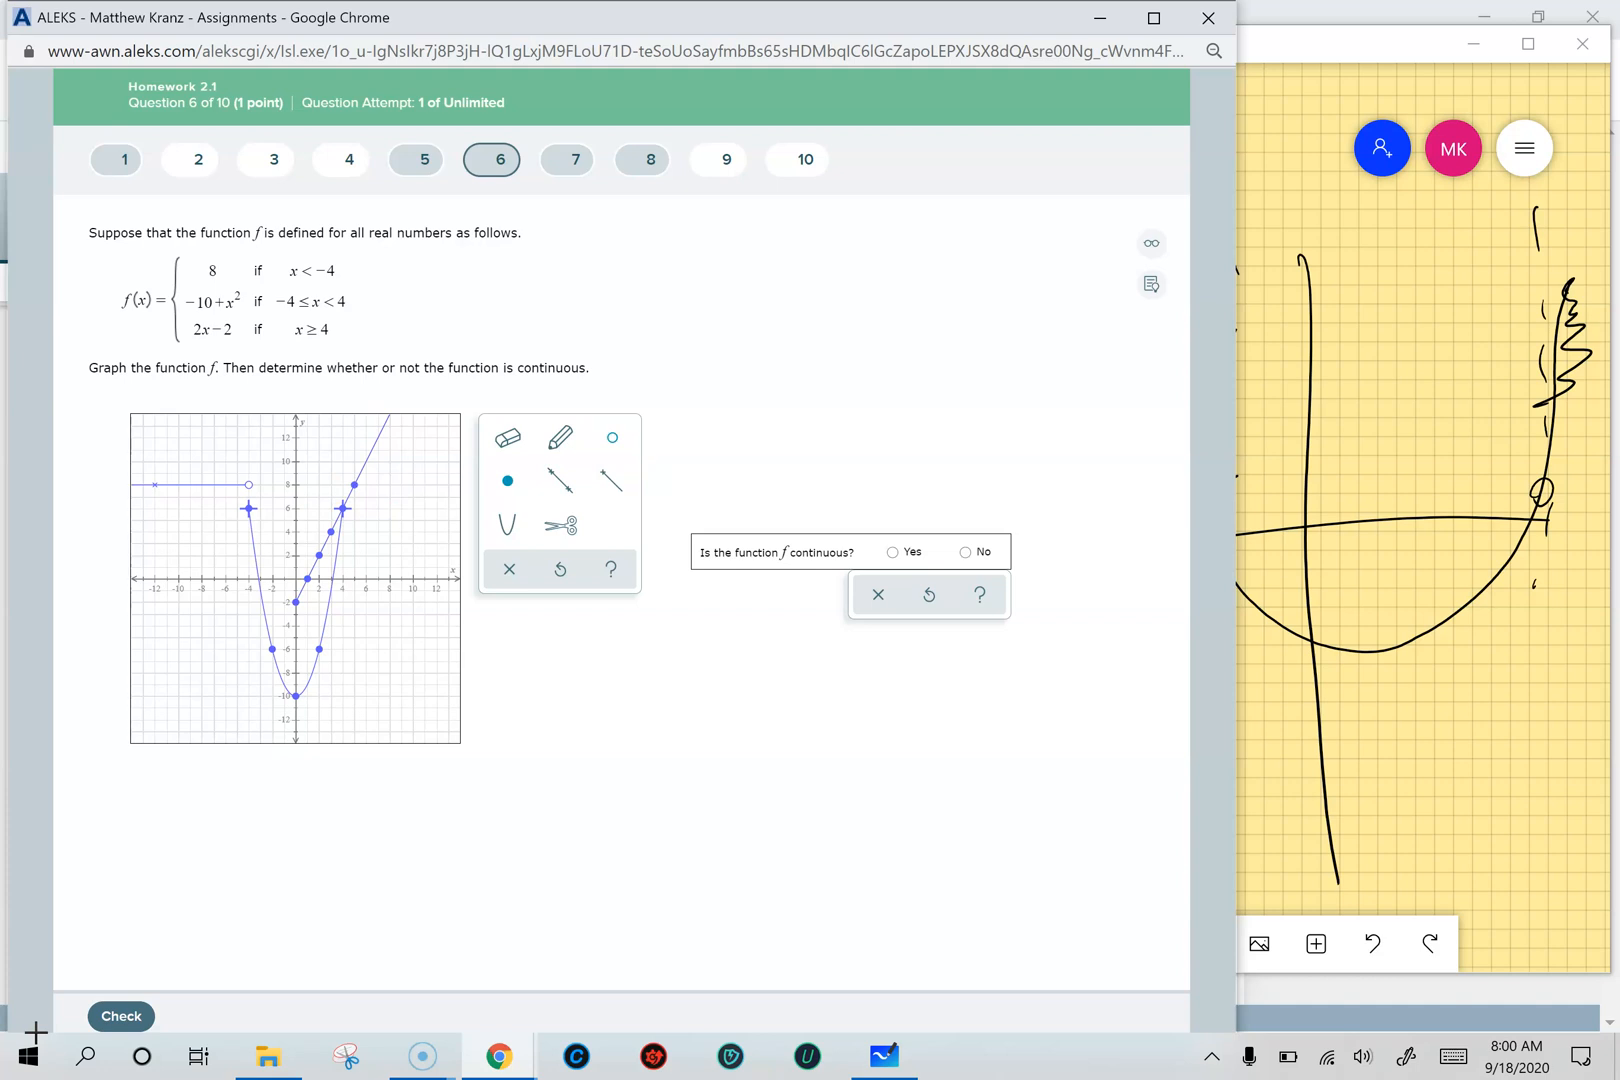
Plot a cut point at (4, 6) on the slanted ray and try to erase the part below it
left_click(560, 525)
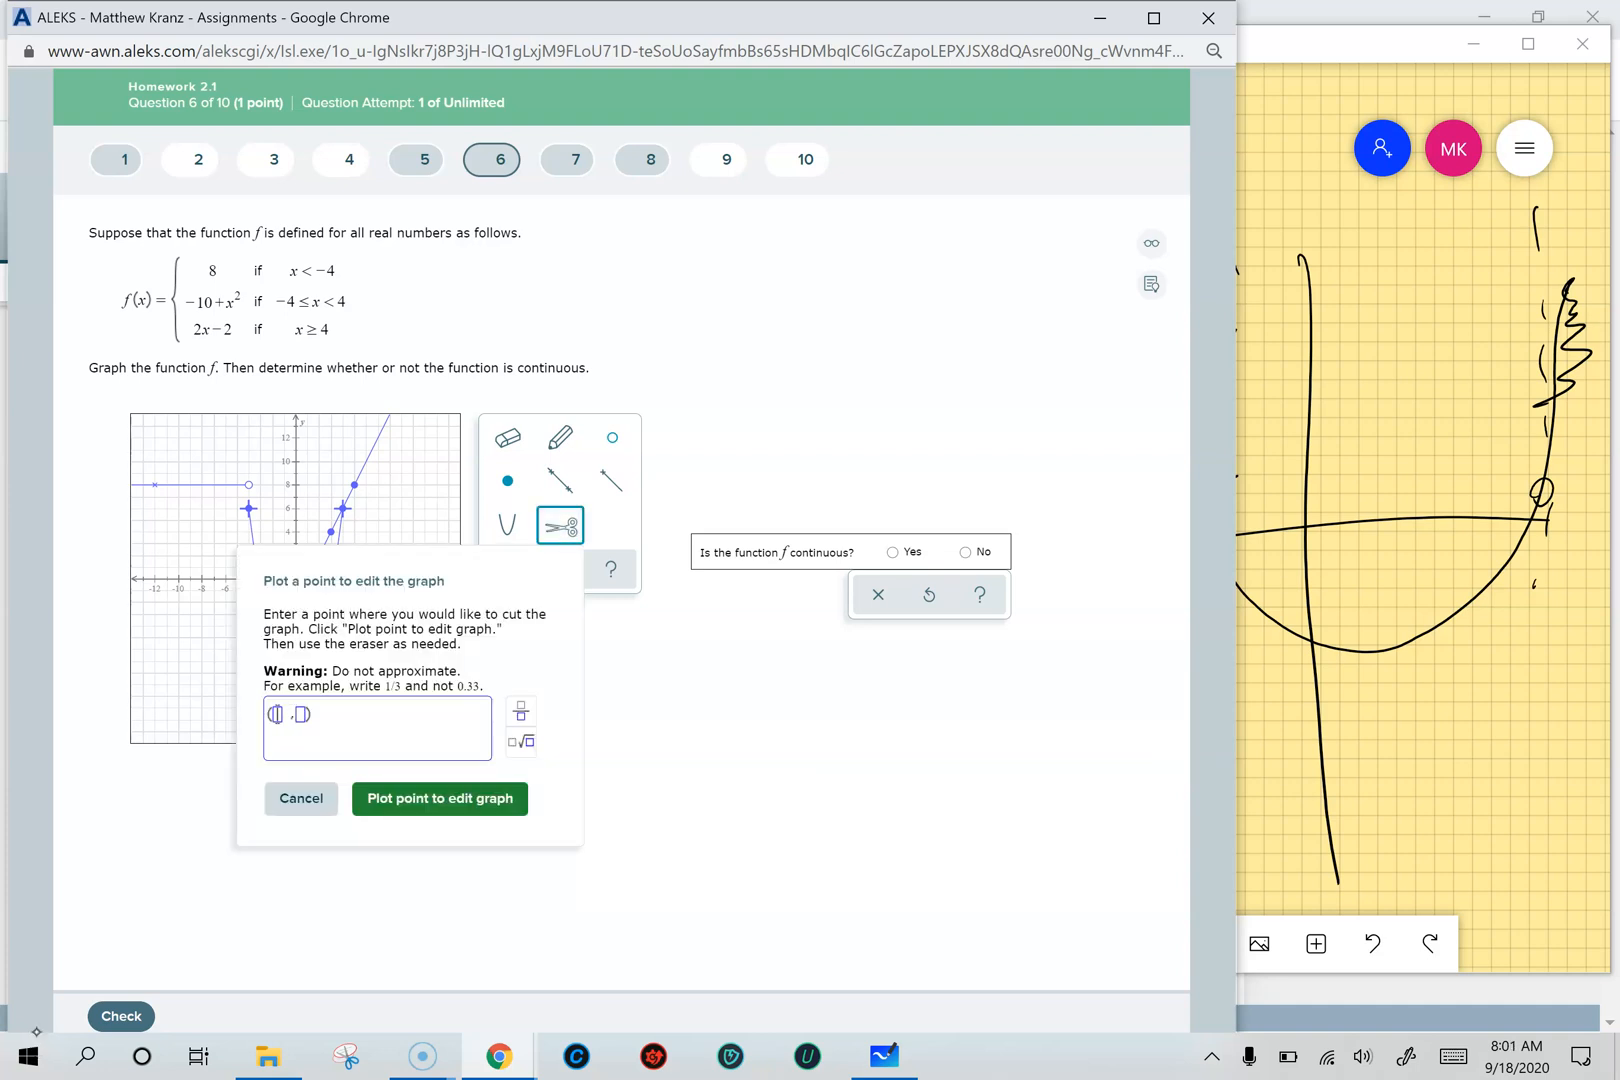
left_click(275, 714)
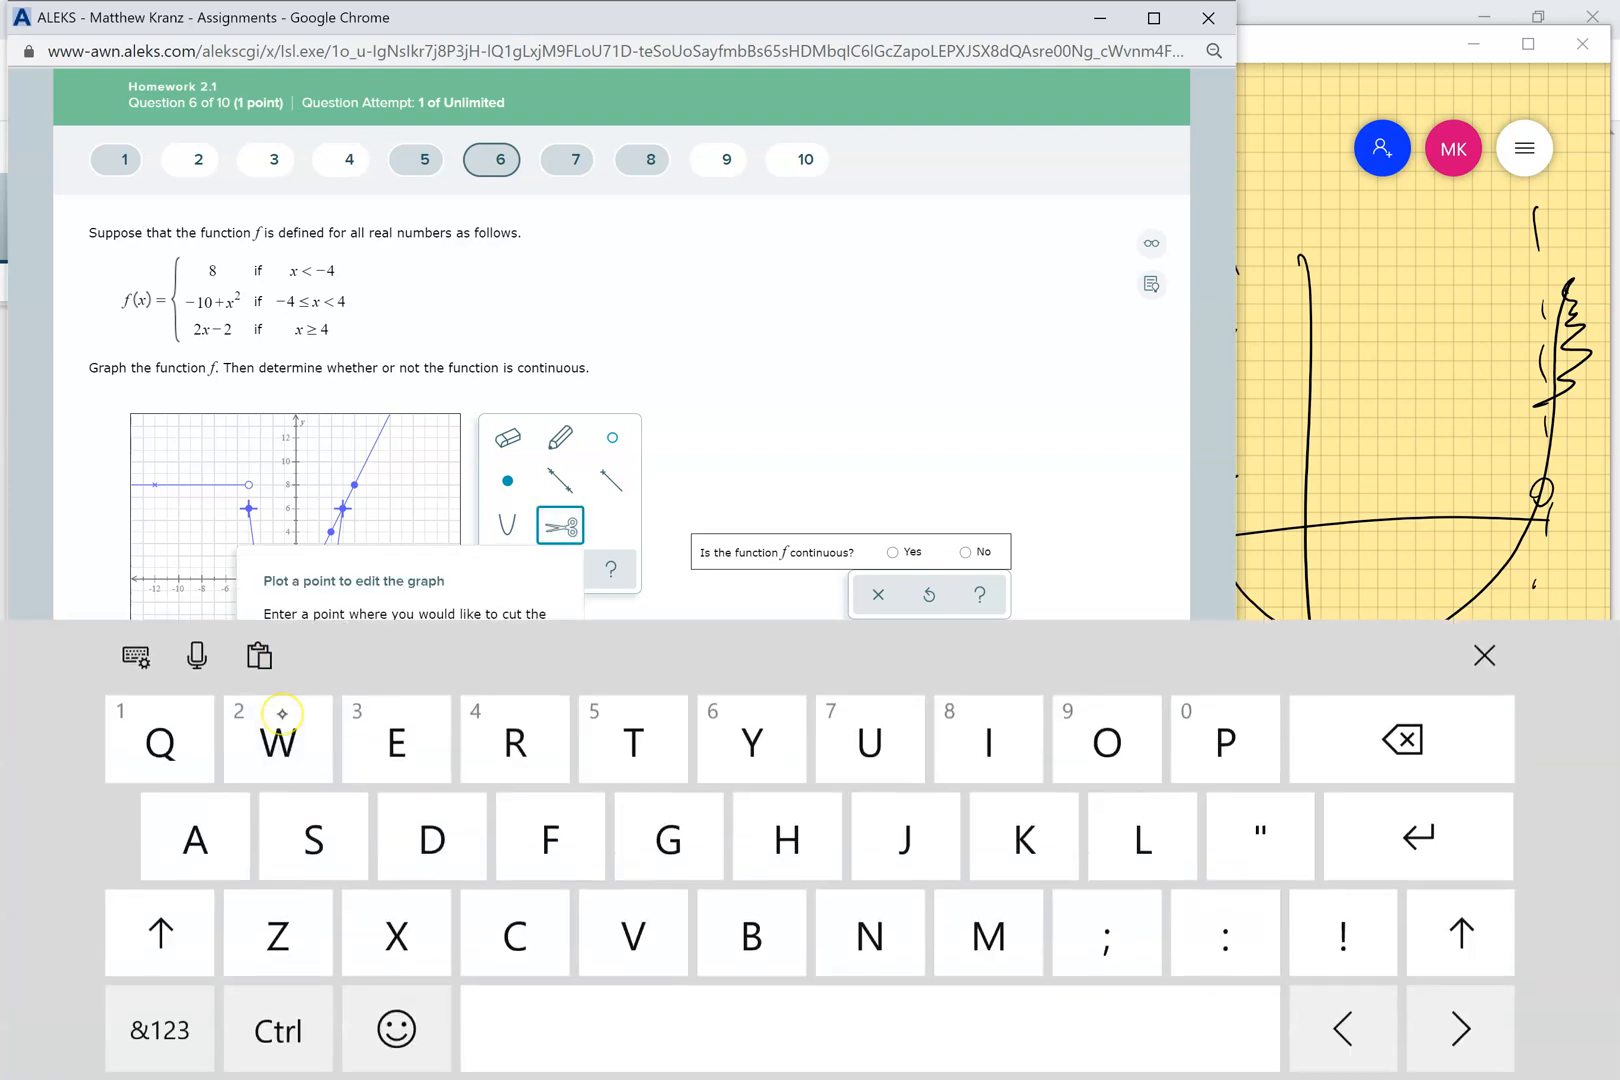
left_click(159, 1027)
left_click(1047, 834)
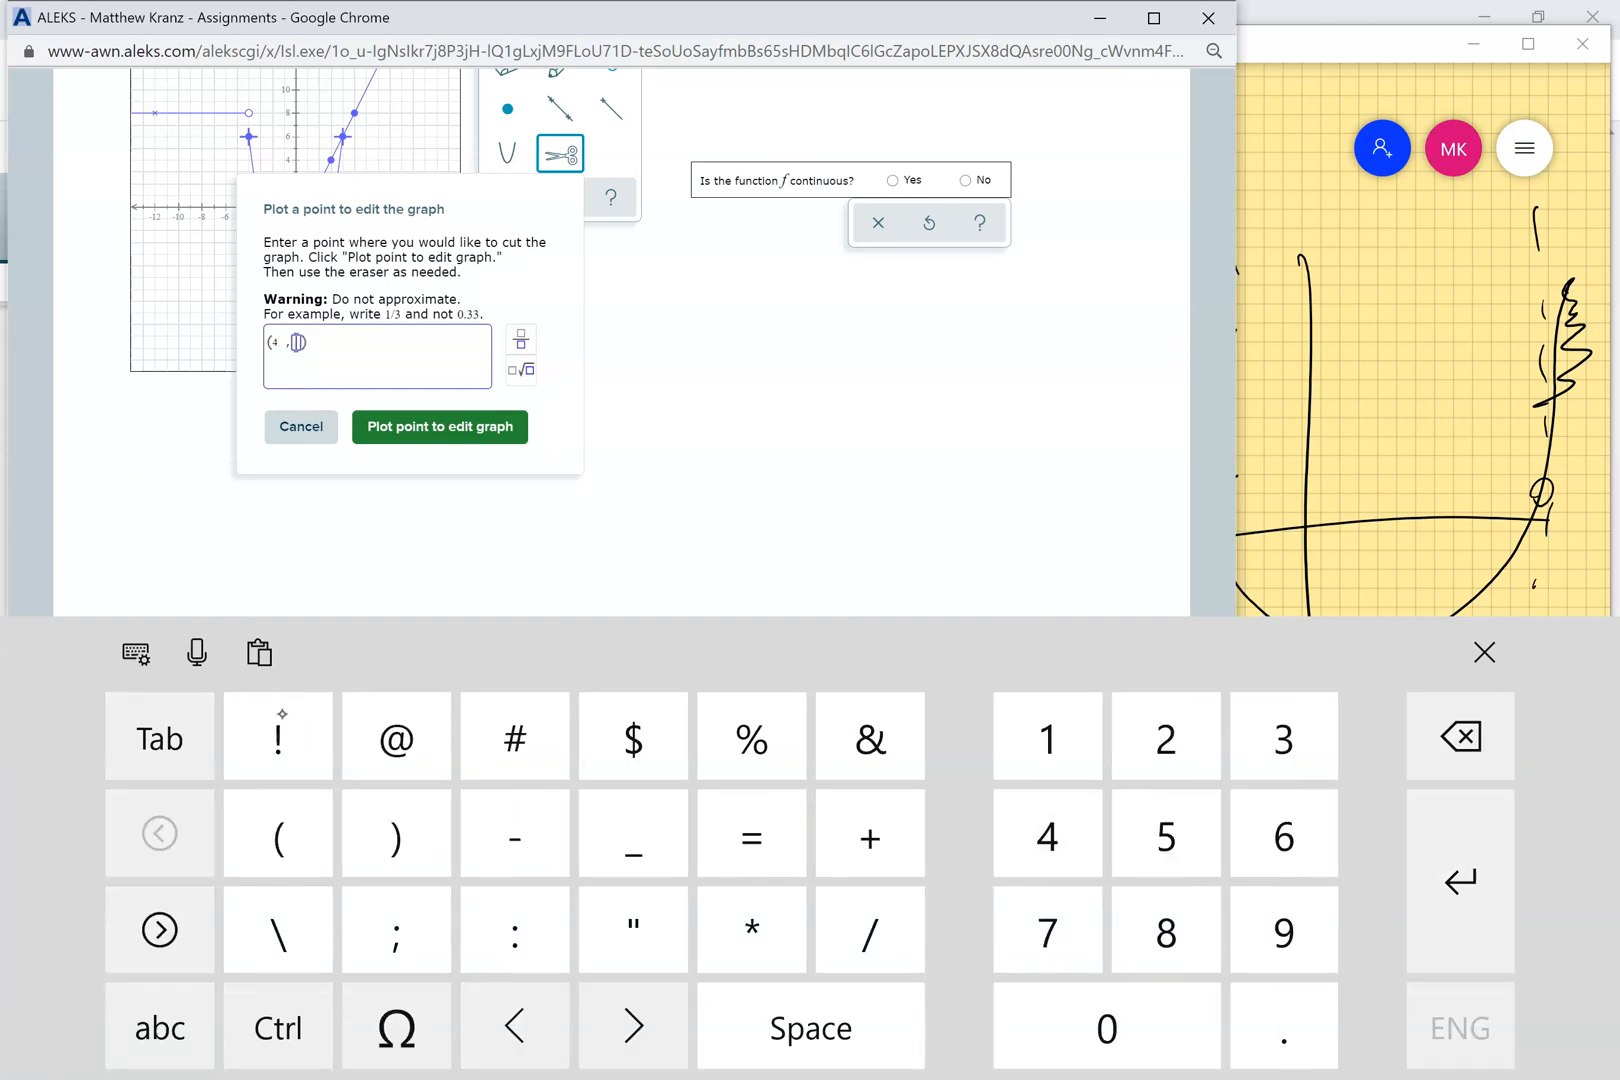
left_click(1284, 834)
left_click(440, 426)
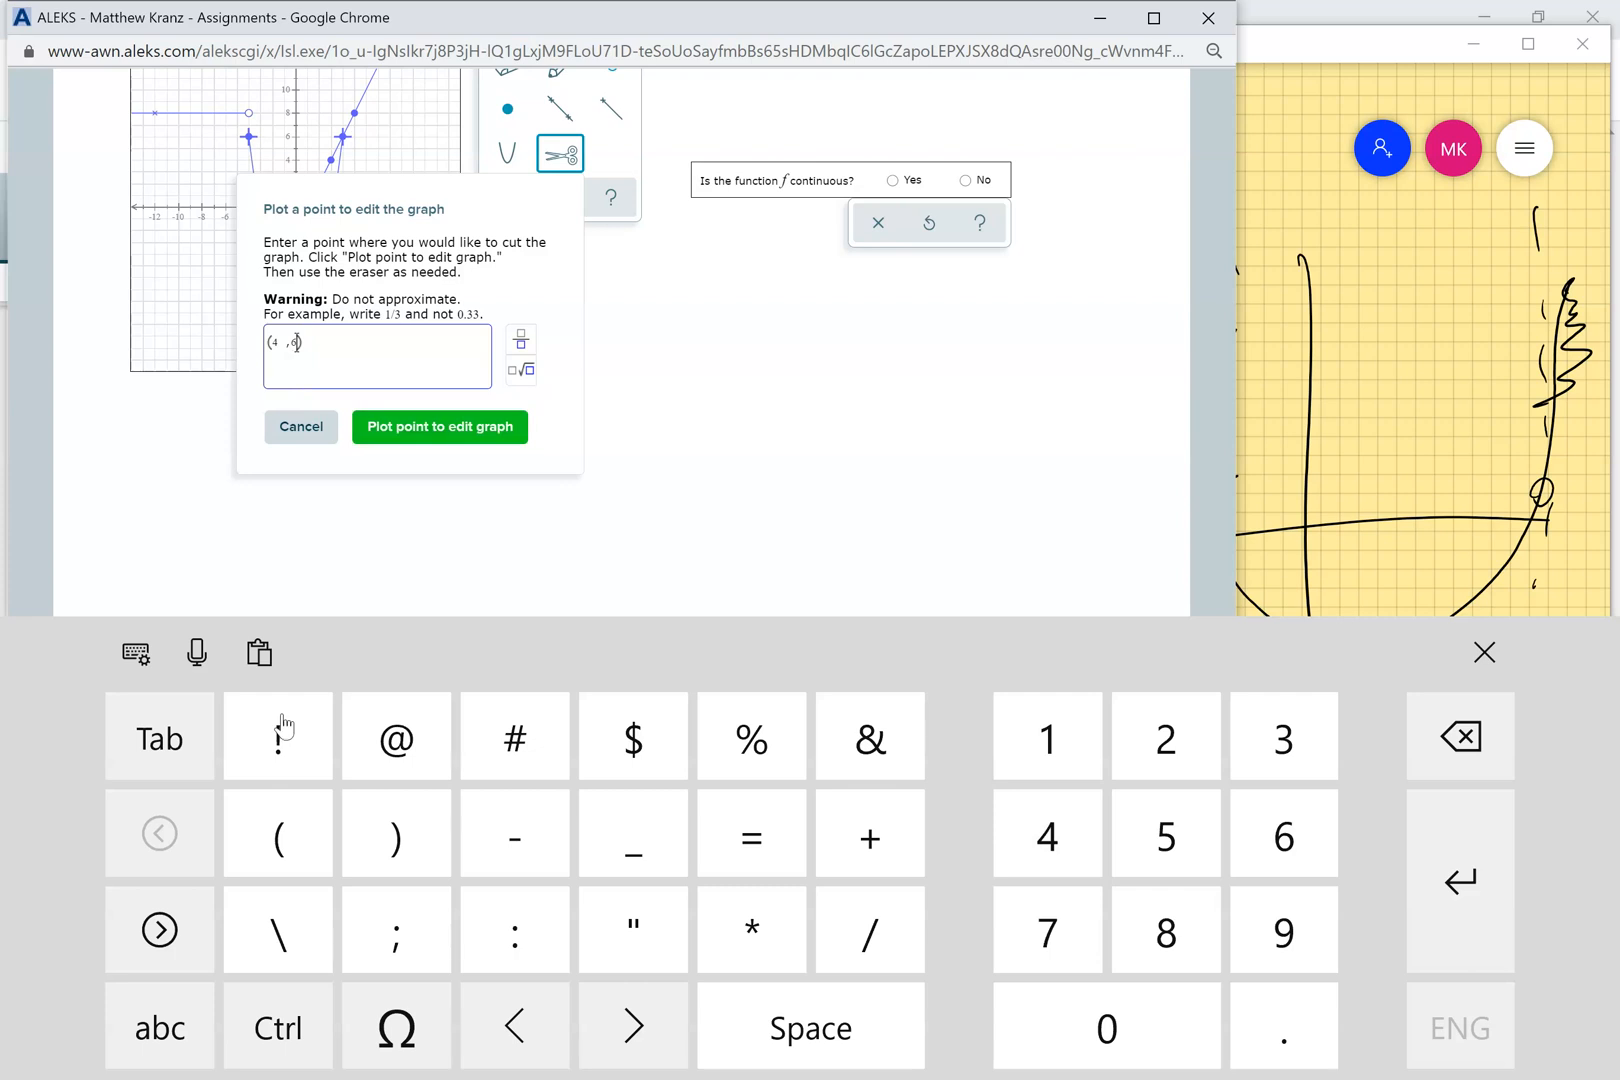
left_click(508, 437)
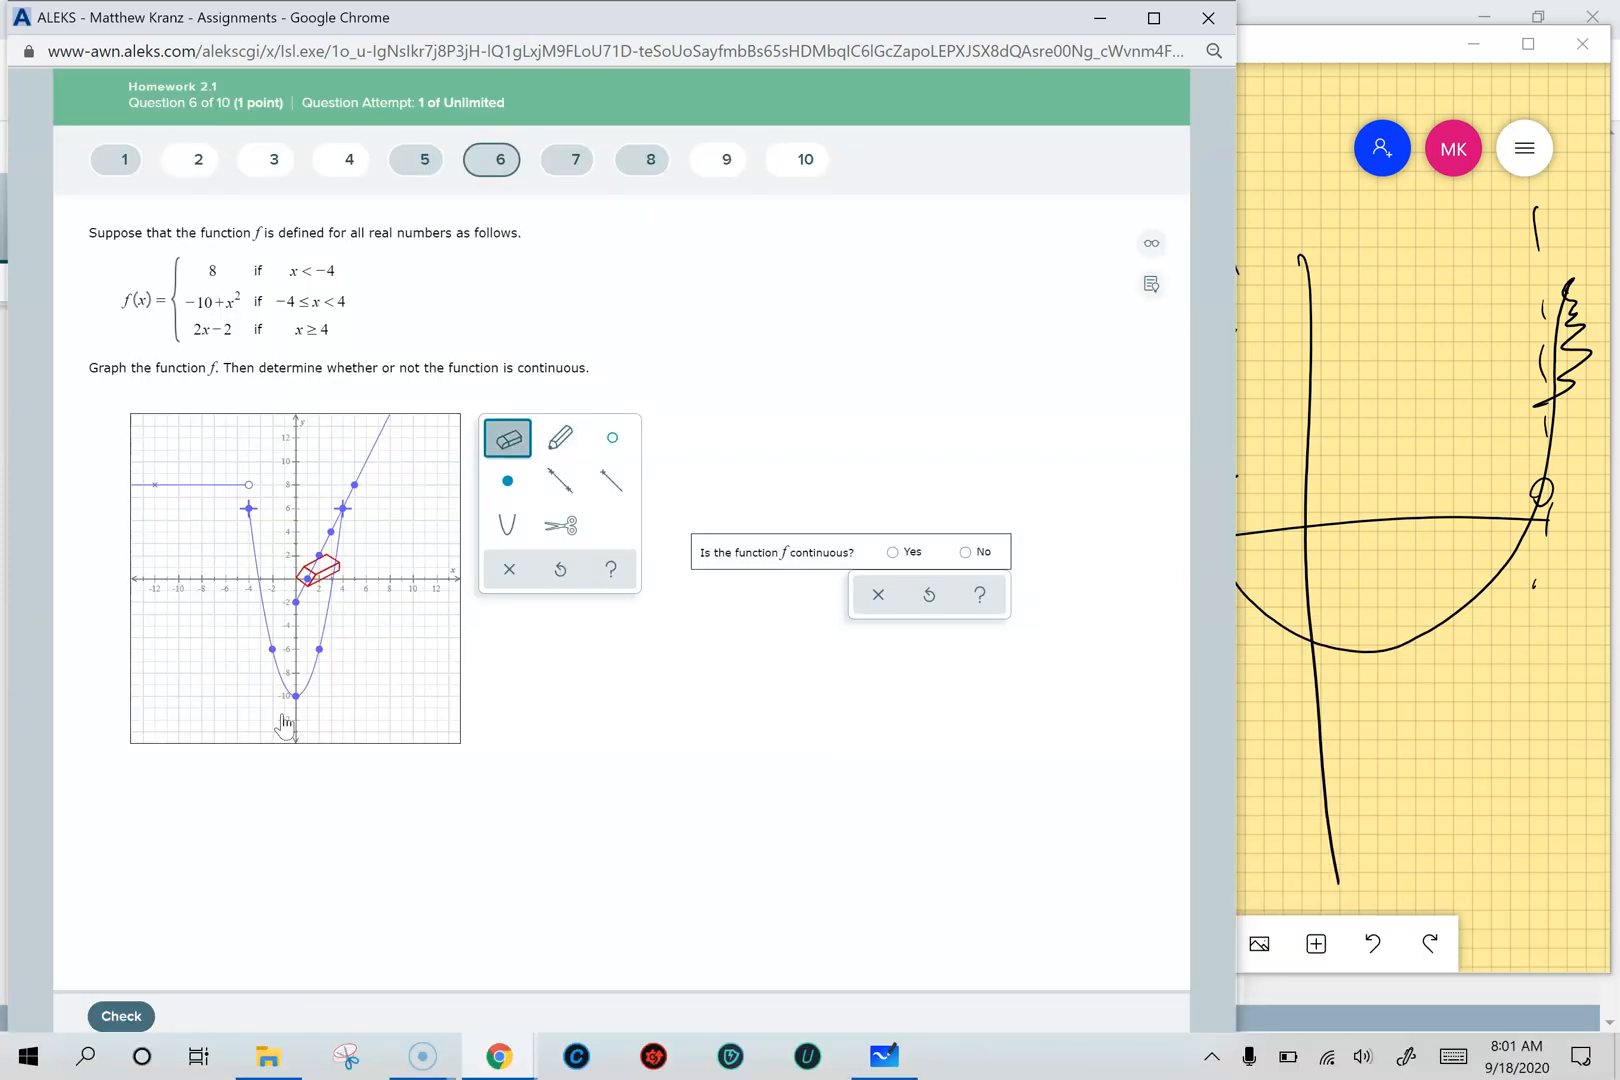
left_click(316, 571)
Erase the extra filled points of the line at (0, -2), (1, 0), (2, 2) and (3, 4)
left_click(508, 437)
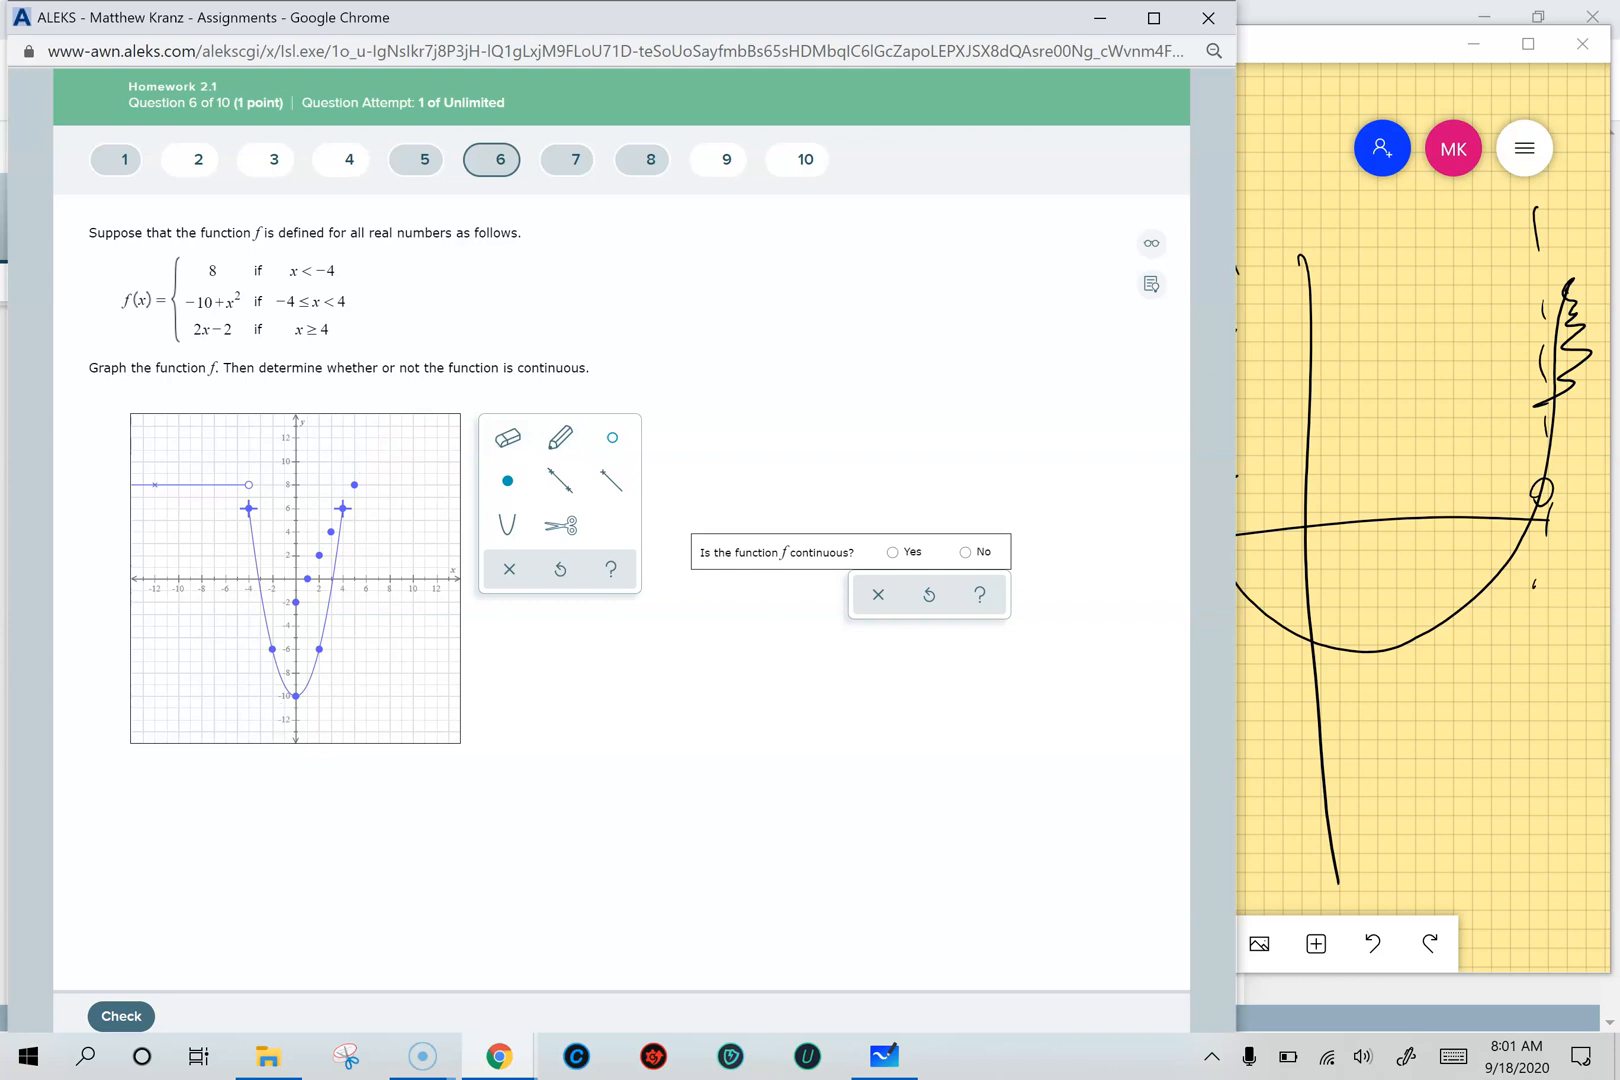
left_click(508, 437)
left_click(319, 555)
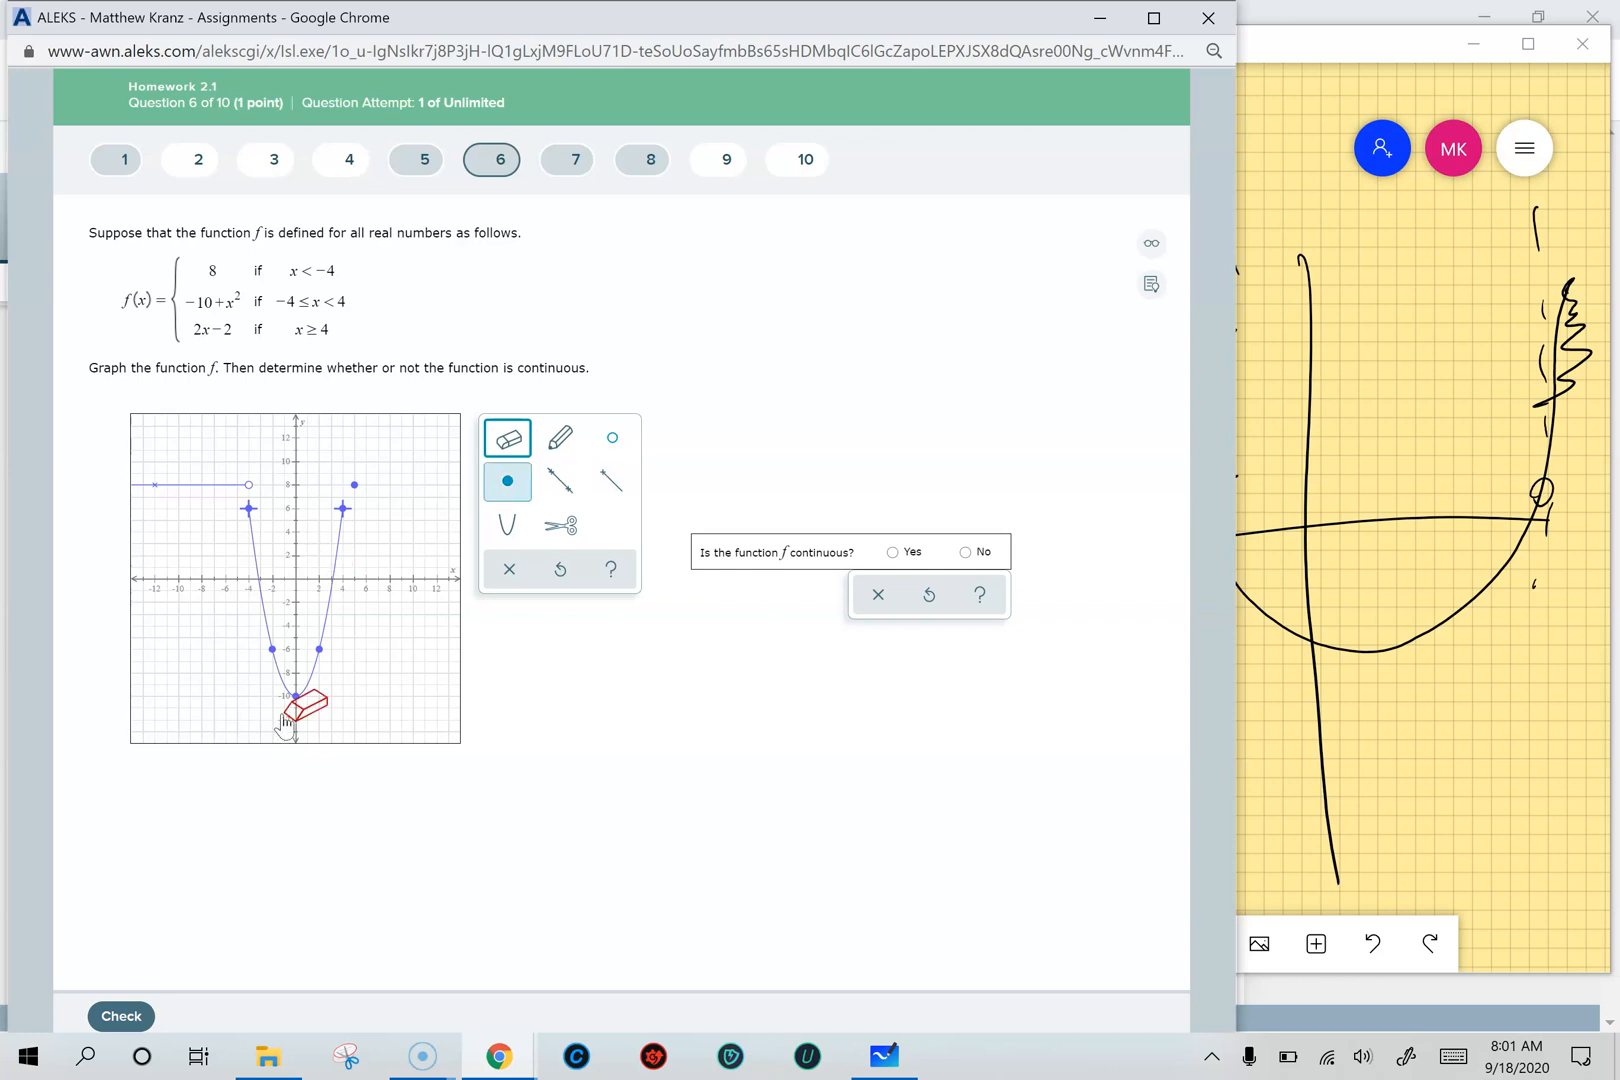
Draw a ray starting at (4, 6) through (5, 8) for the 2x-2 piece
left_click(612, 481)
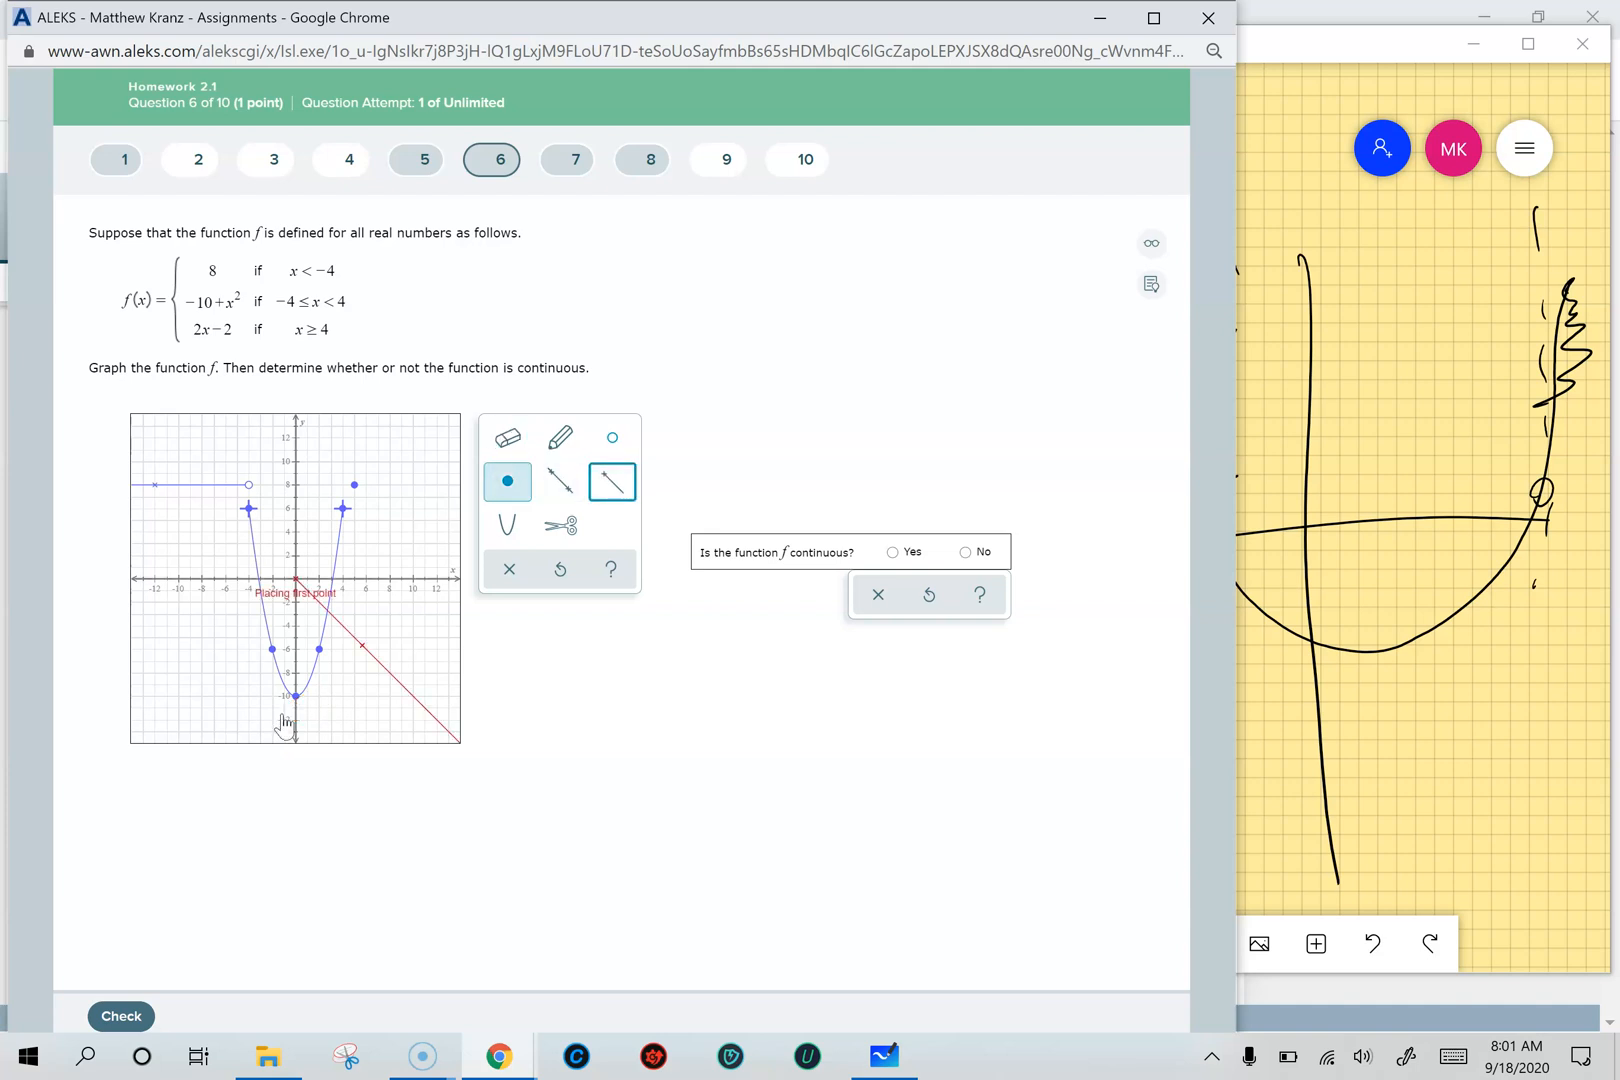
left_click(343, 508)
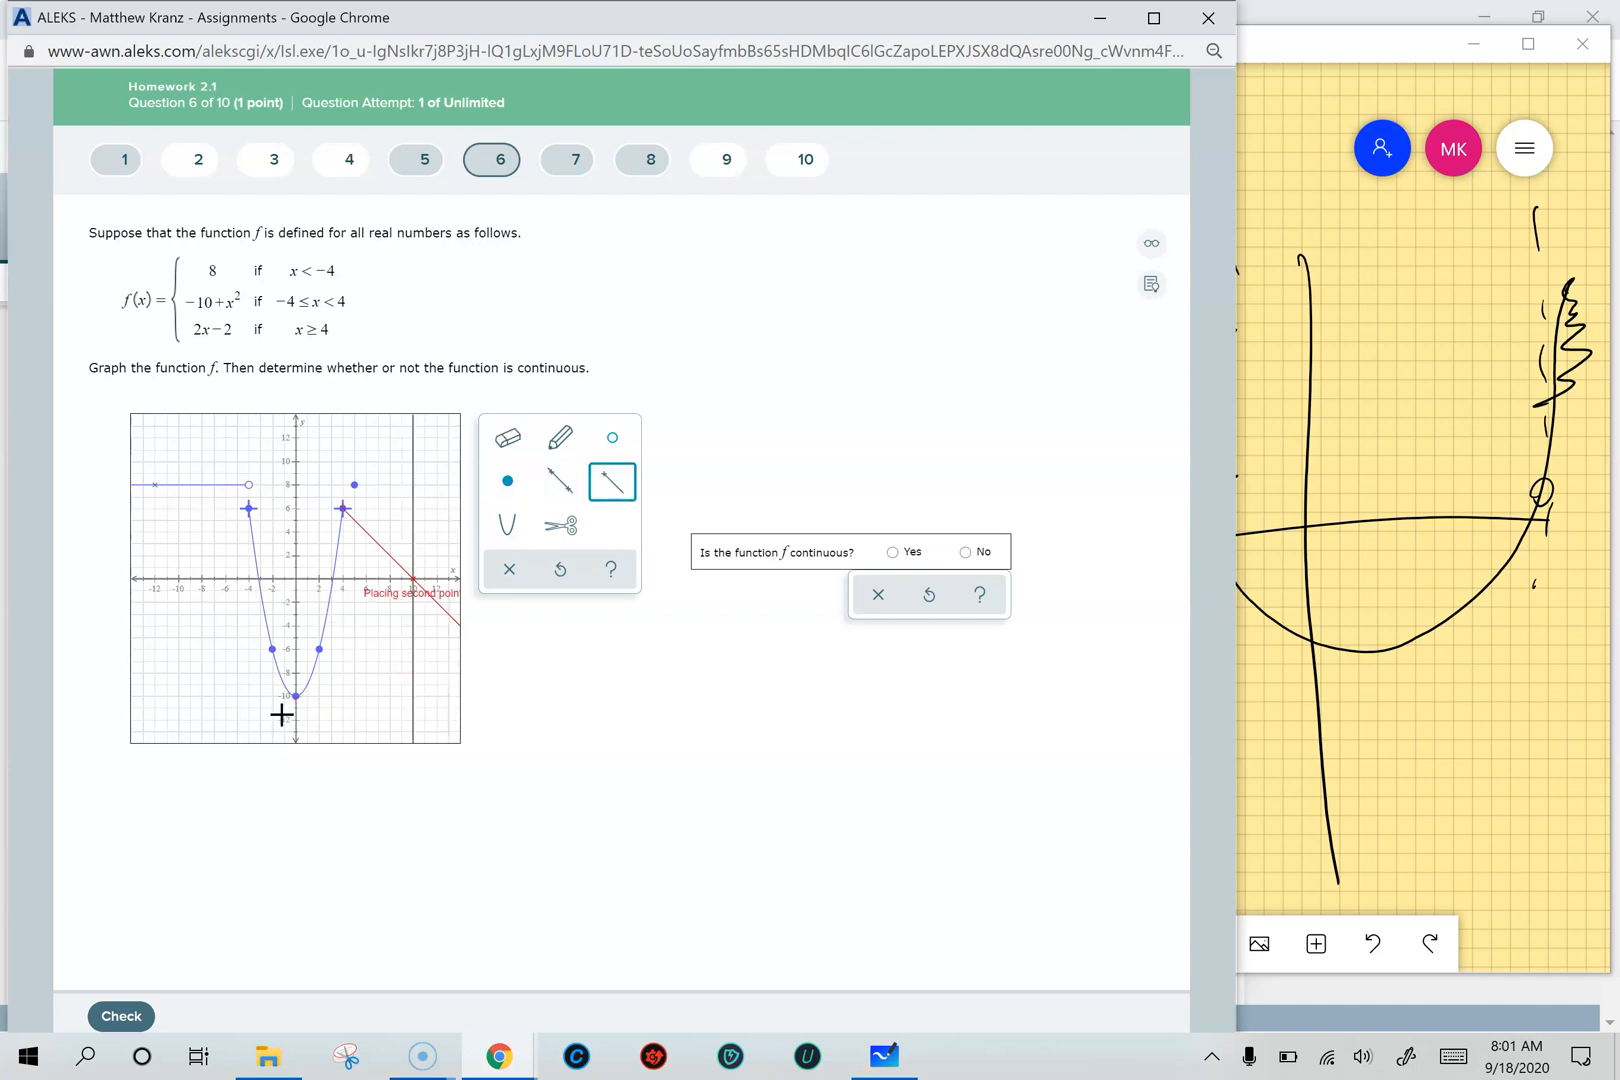
left_click(354, 485)
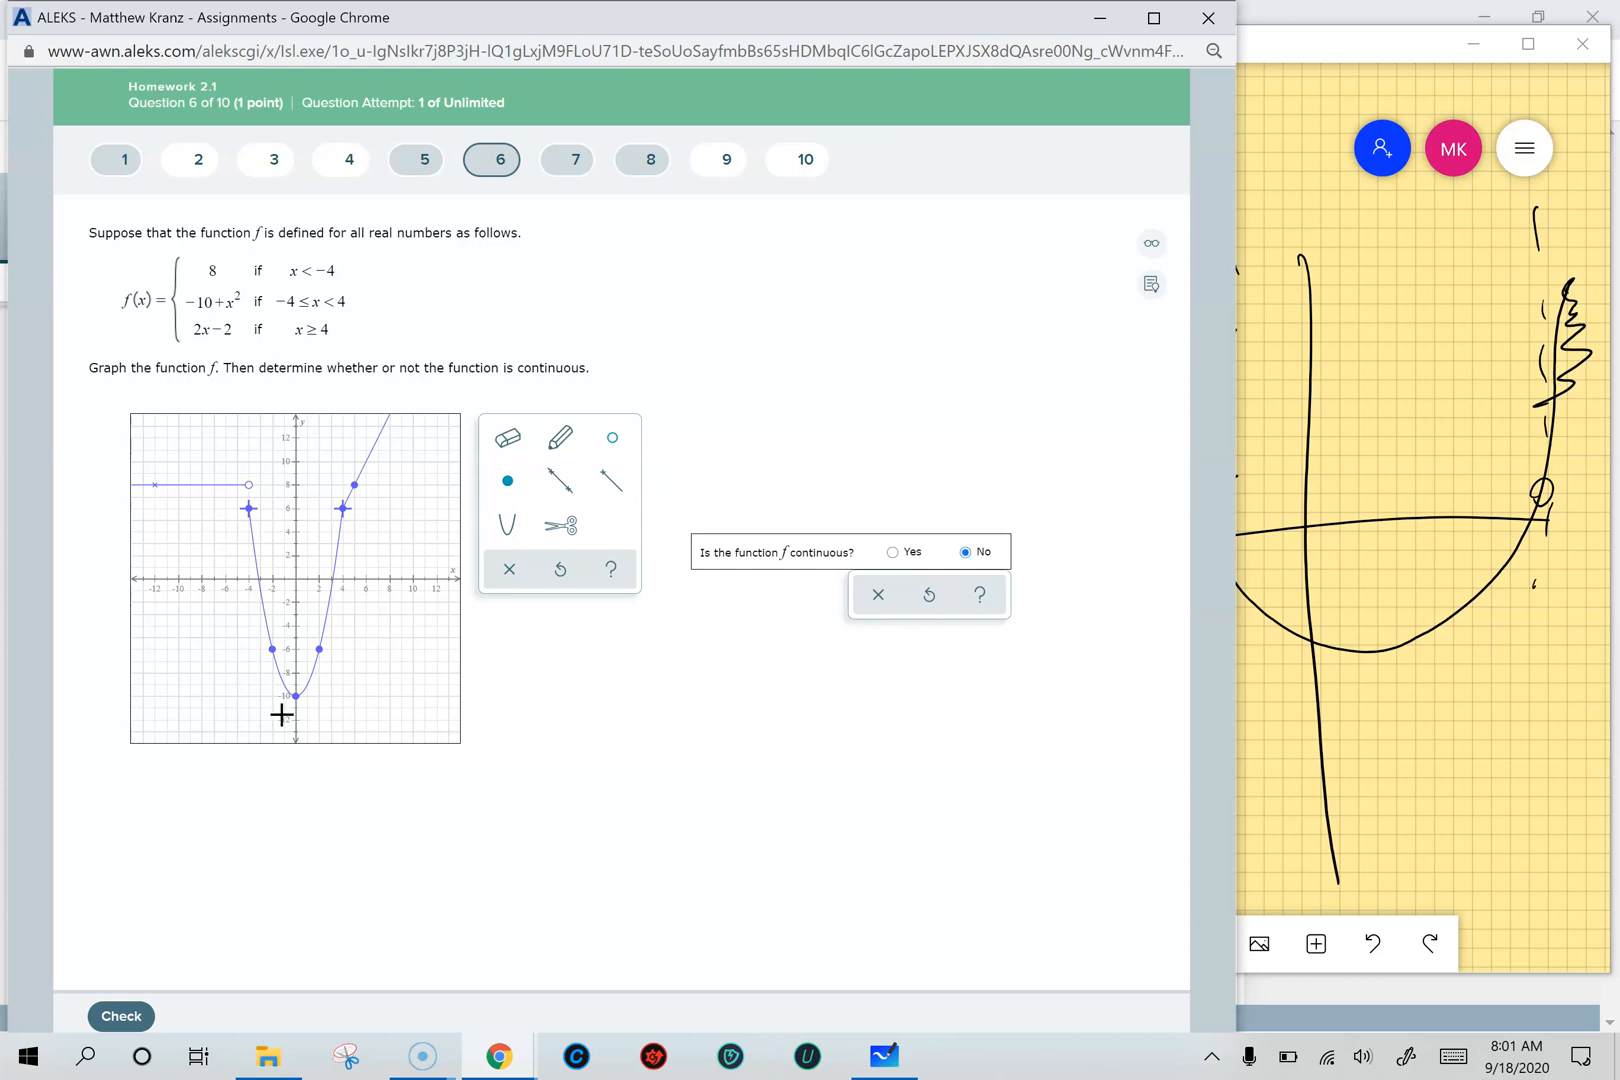
Answer No to whether the function is continuous and check the question's answer
left_click(121, 1016)
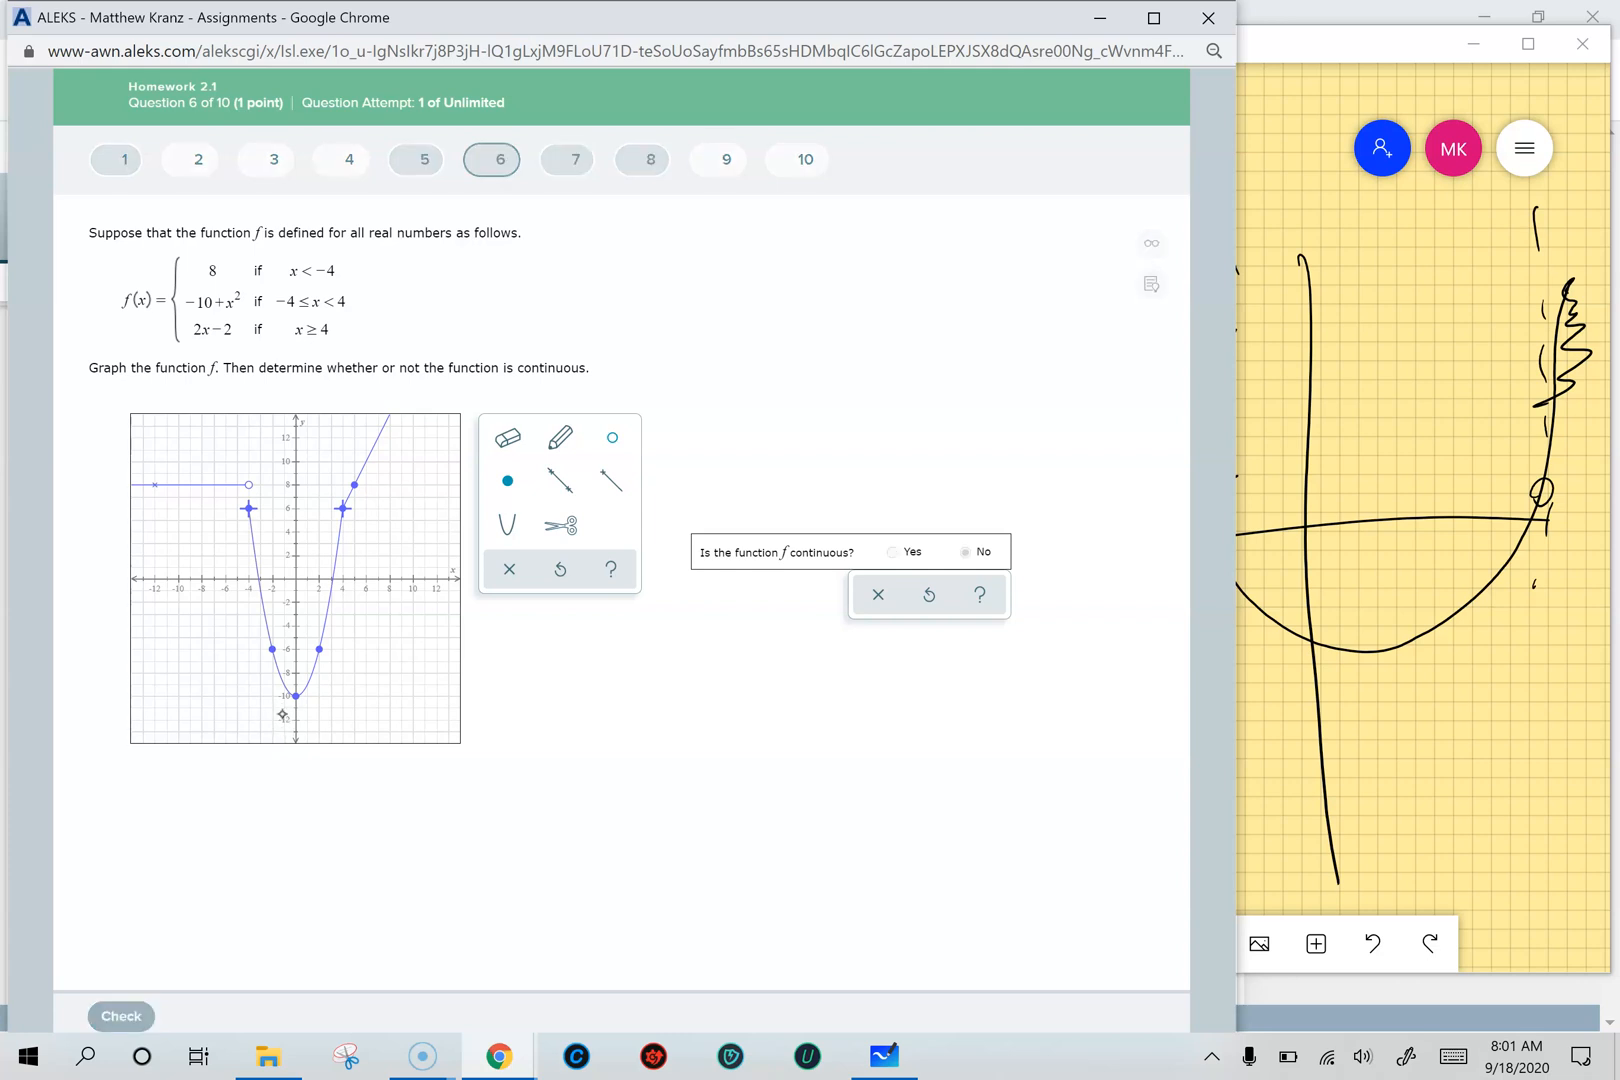